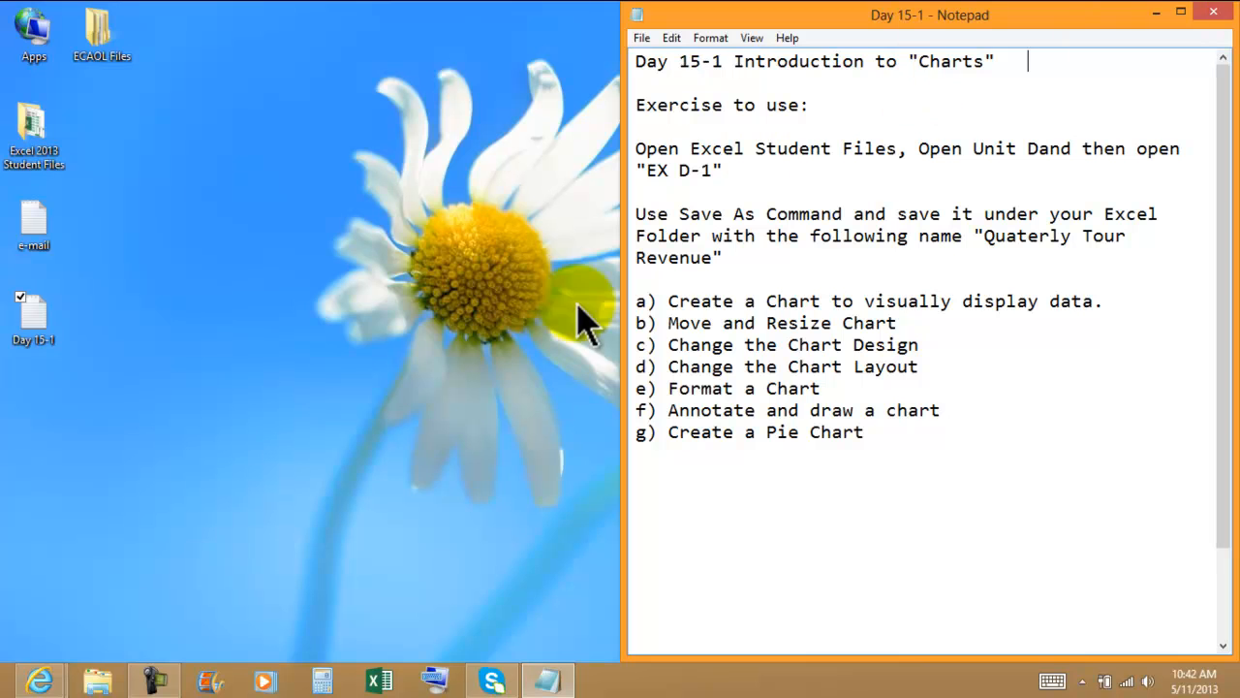
Step: Open the Excel 2013 Student Files folder from the desktop and place its window beside the notes
{"action": "left_click", "coordinate": [31, 136]}
{"action": "double_click", "coordinate": [31, 135]}
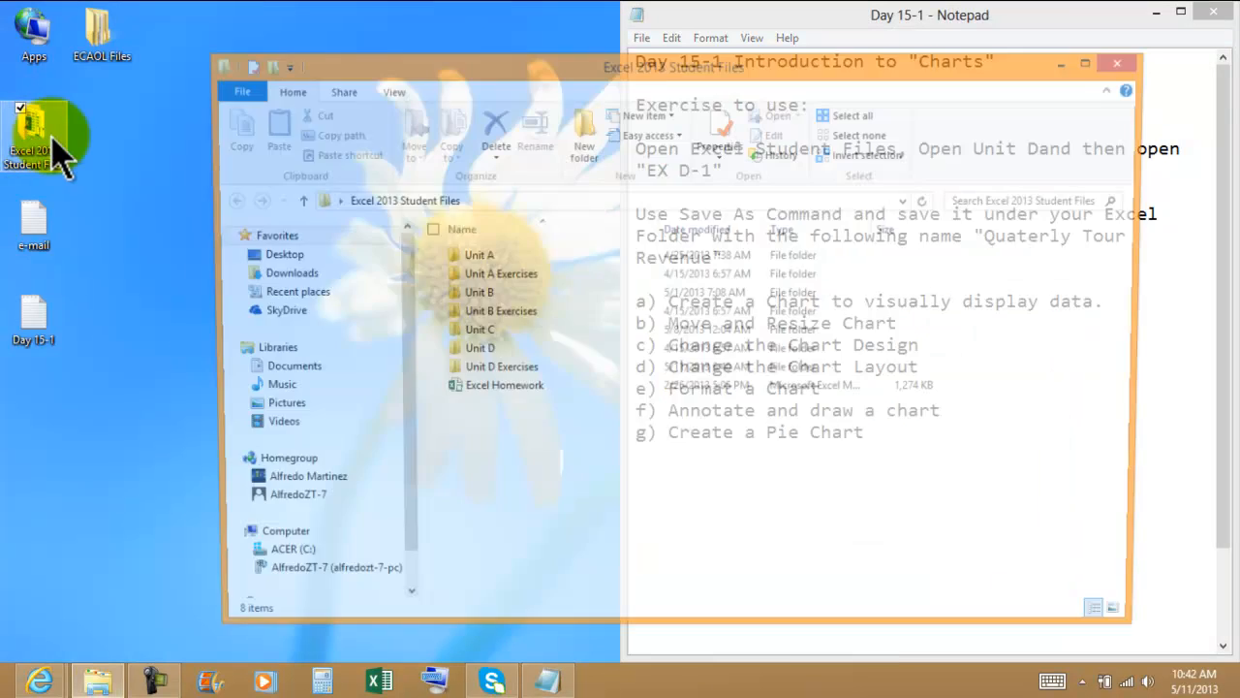
{"action": "left_click_drag", "start_coordinate": [401, 83], "coordinate": [3, 23]}
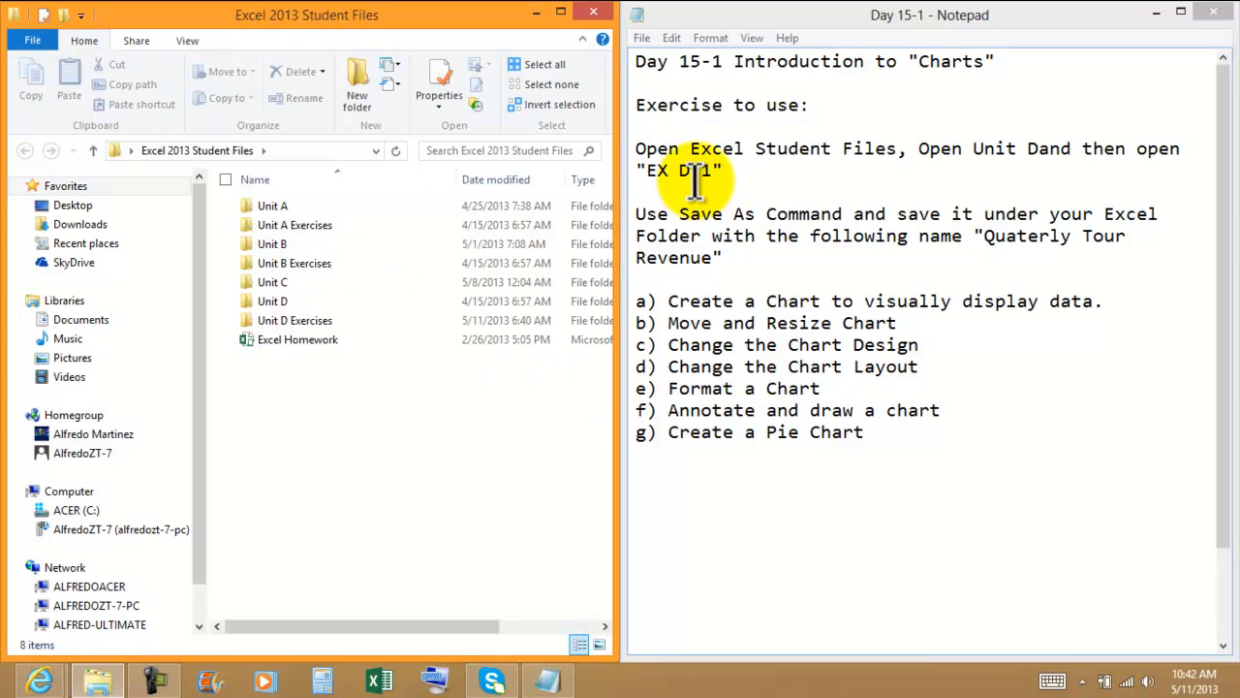
Step: Correct the spacing typo "Unit Dand" in the Day 15-1 notes to "Unit D and"
{"action": "left_click_drag", "start_coordinate": [1158, 149], "coordinate": [1162, 159]}
{"action": "left_click", "coordinate": [1044, 181]}
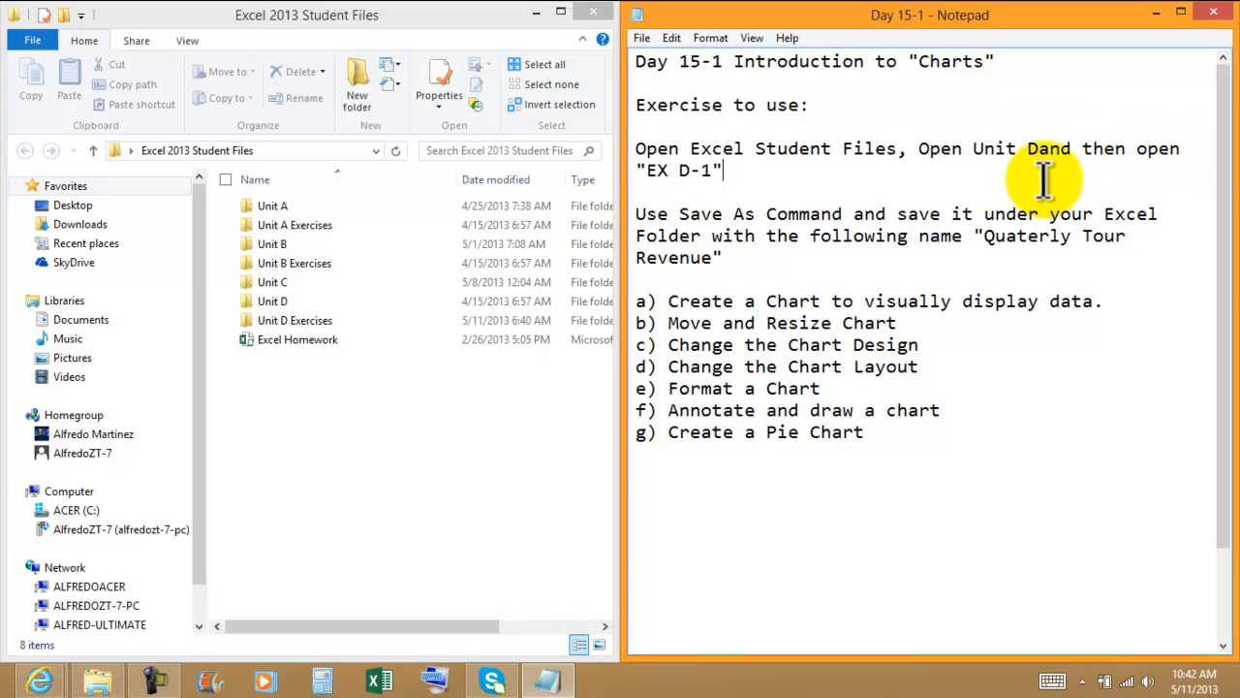
{"action": "left_click", "coordinate": [1040, 152]}
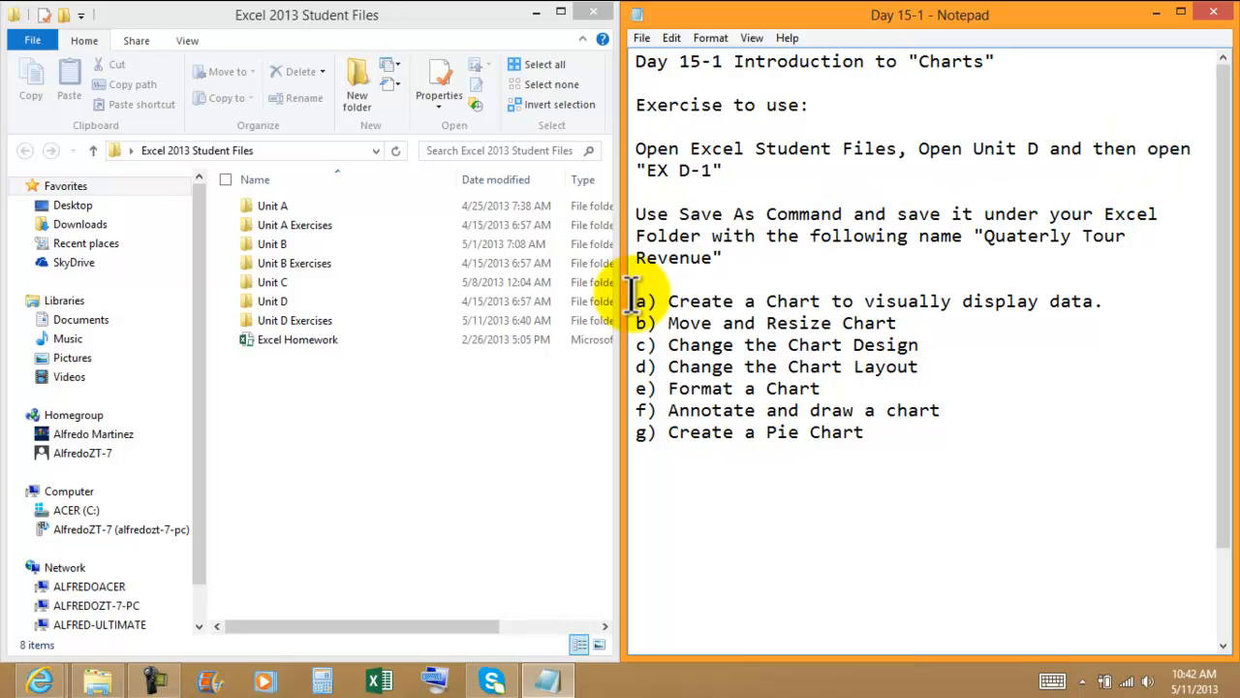
Step: Open the workbook EX D-1 from the Unit D folder
{"action": "double_click", "coordinate": [291, 302]}
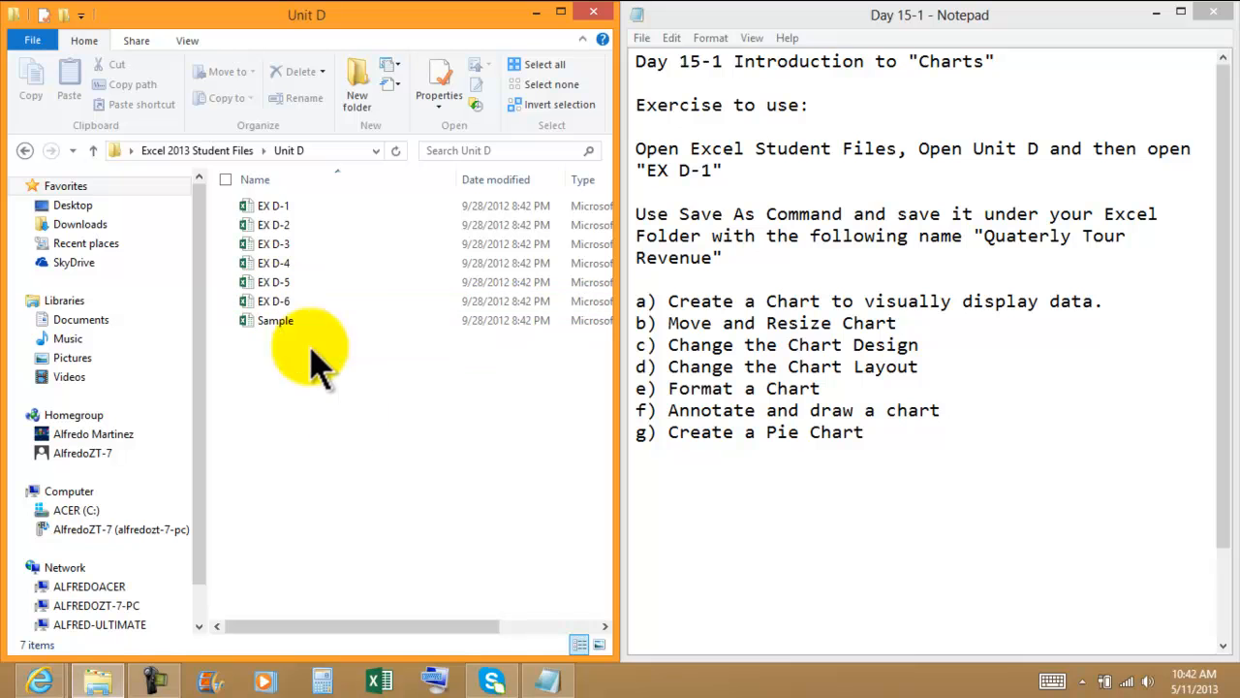
{"action": "left_click", "coordinate": [289, 205]}
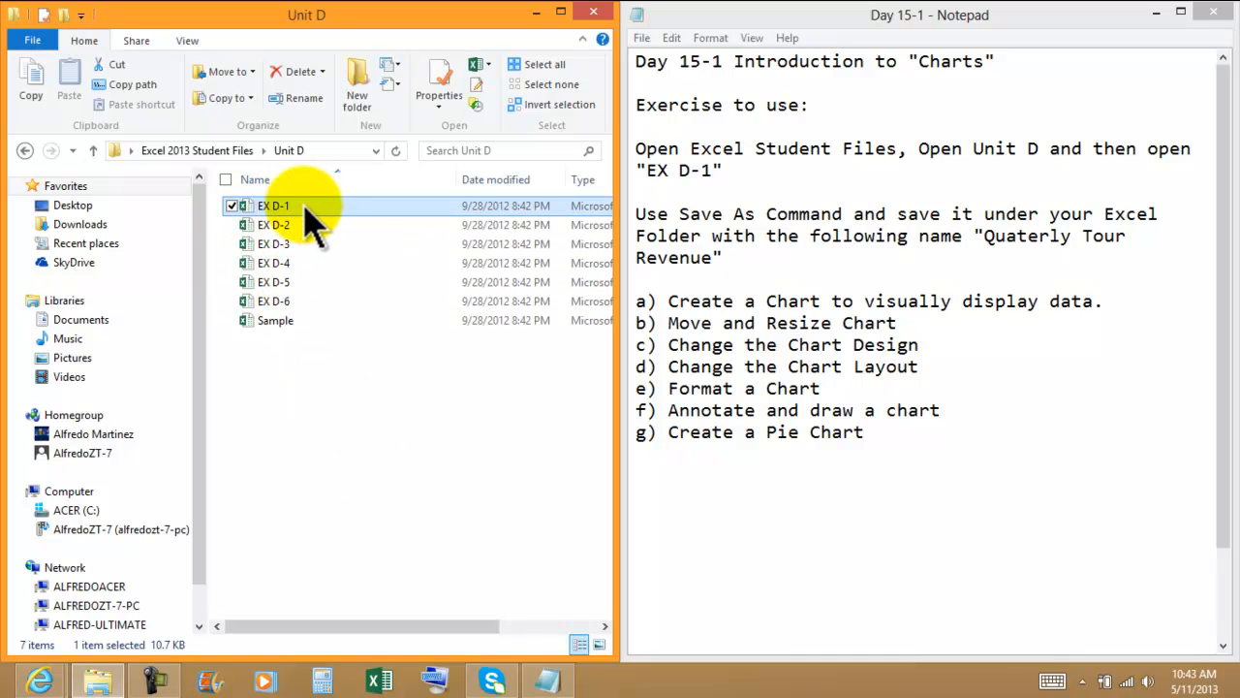
{"action": "double_click", "coordinate": [306, 208]}
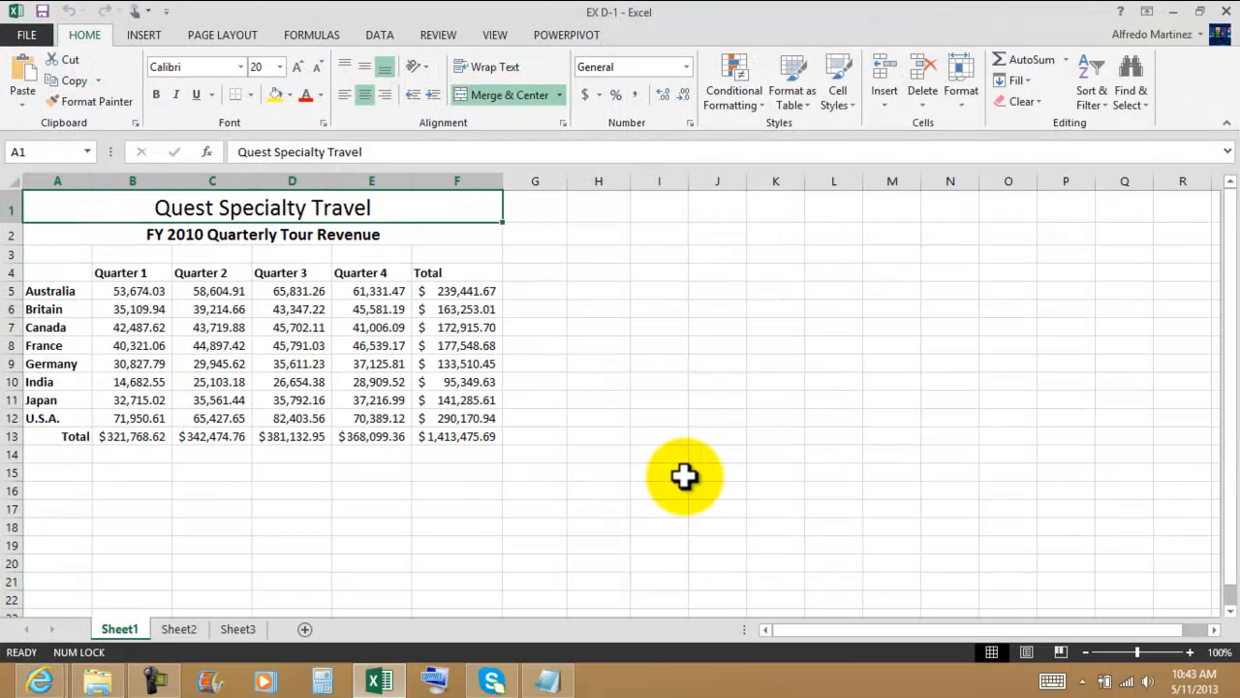
Step: Save a copy of the workbook as "Quaterly Tour Revenue Chart 5-2013" in the Excel 2013 Files 4-17-2013 folder, following the name in the notes
{"action": "left_click", "coordinate": [548, 681]}
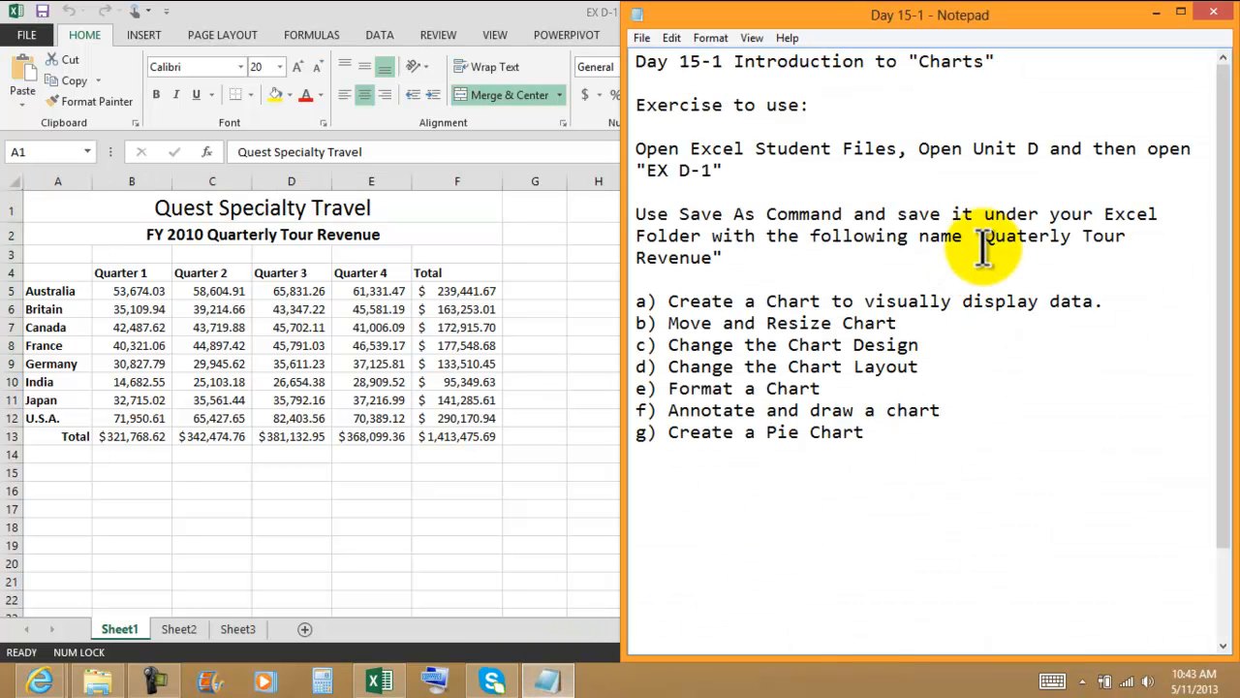
{"action": "left_click_drag", "start_coordinate": [984, 238], "coordinate": [712, 263]}
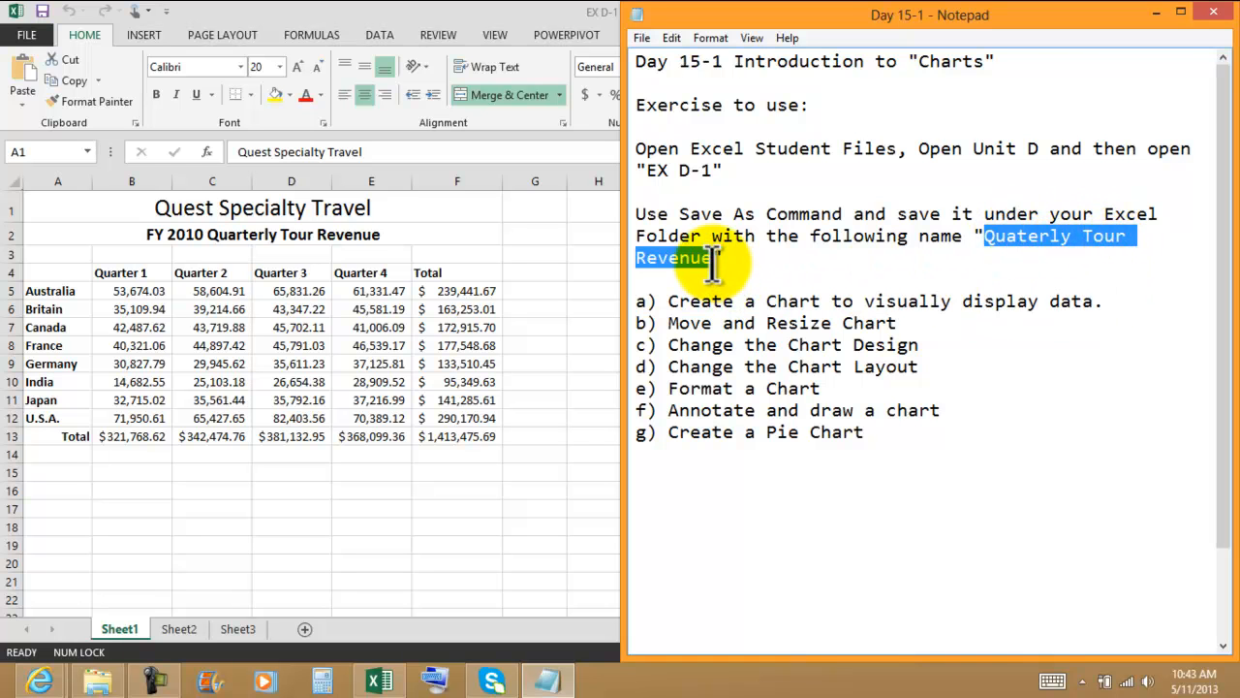
{"action": "left_click", "coordinate": [374, 502]}
{"action": "left_click", "coordinate": [35, 35]}
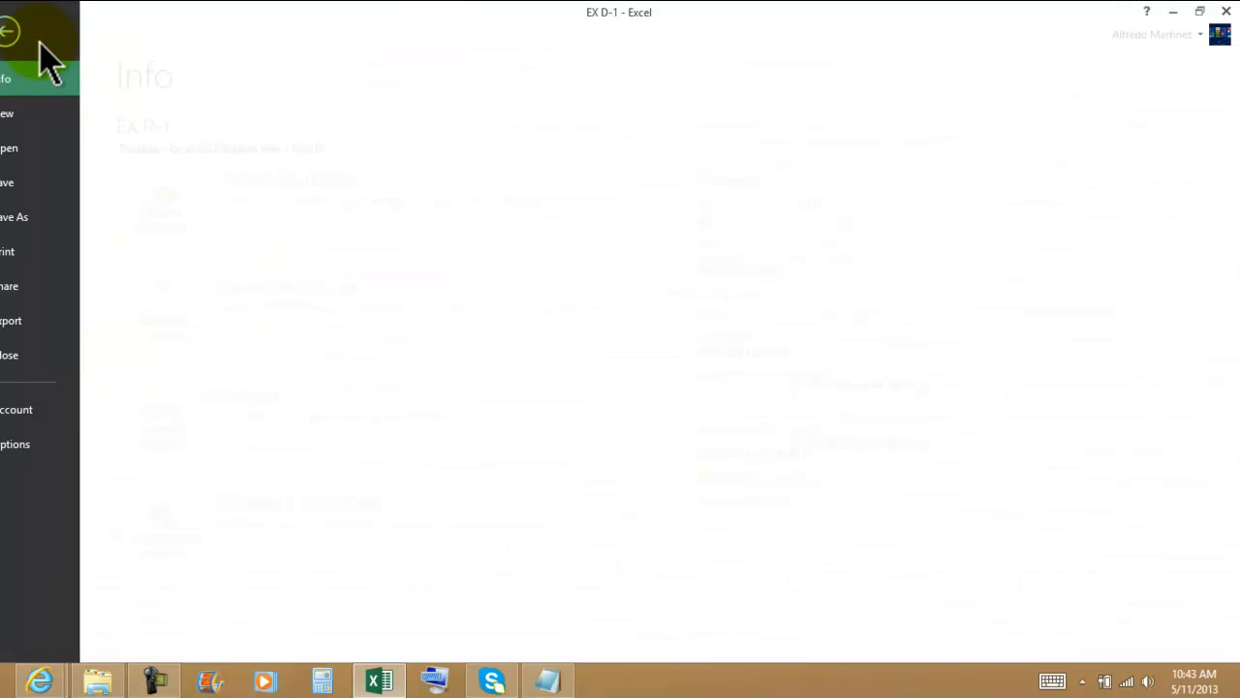
{"action": "left_click", "coordinate": [41, 219]}
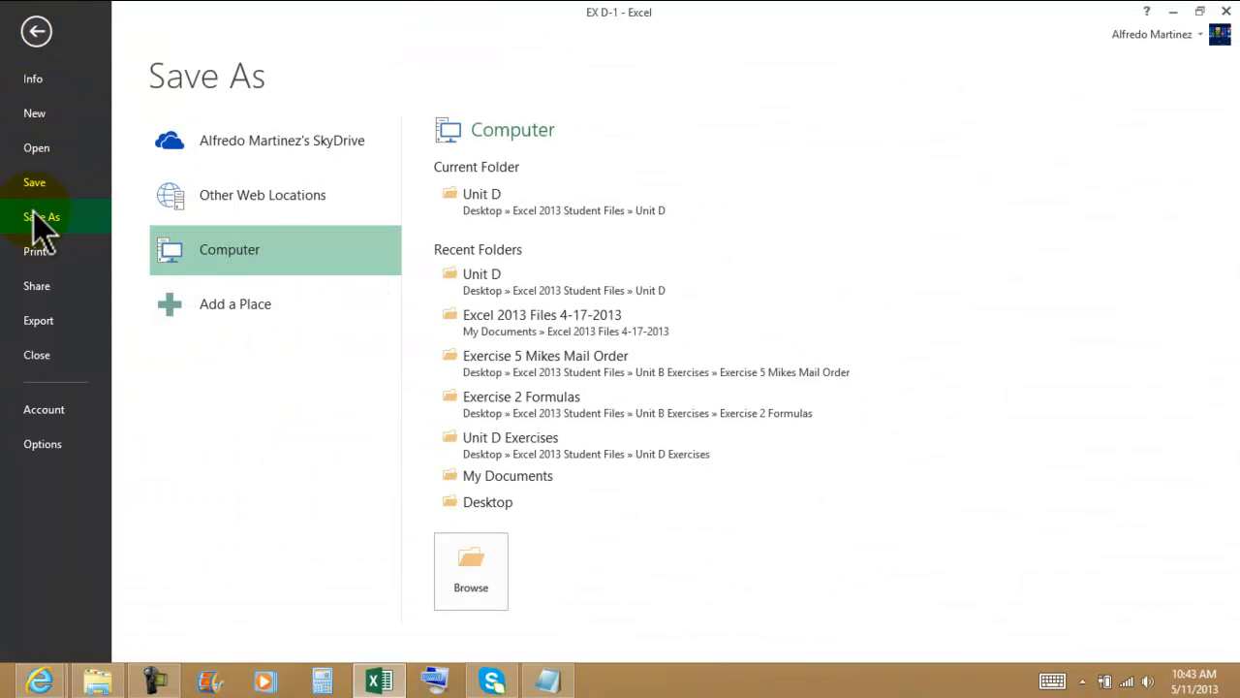
{"action": "left_click", "coordinate": [521, 327]}
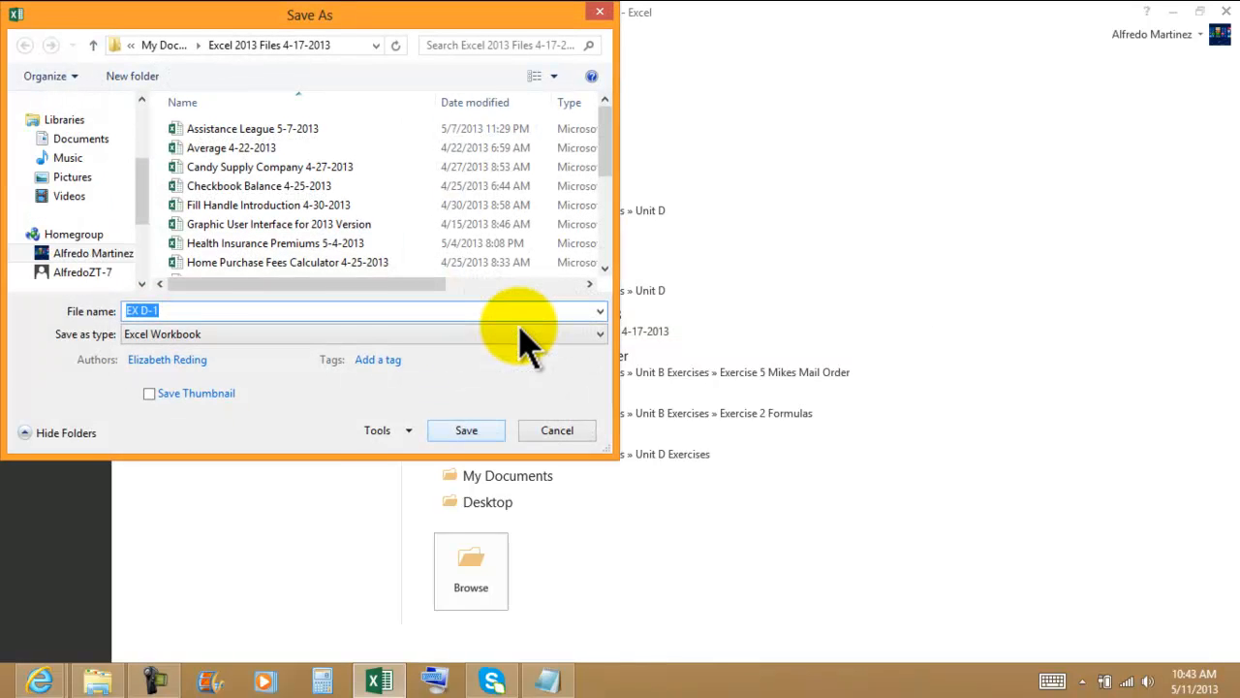
{"action": "type", "text": "Quaterly Tour Revenue Chart 5"}
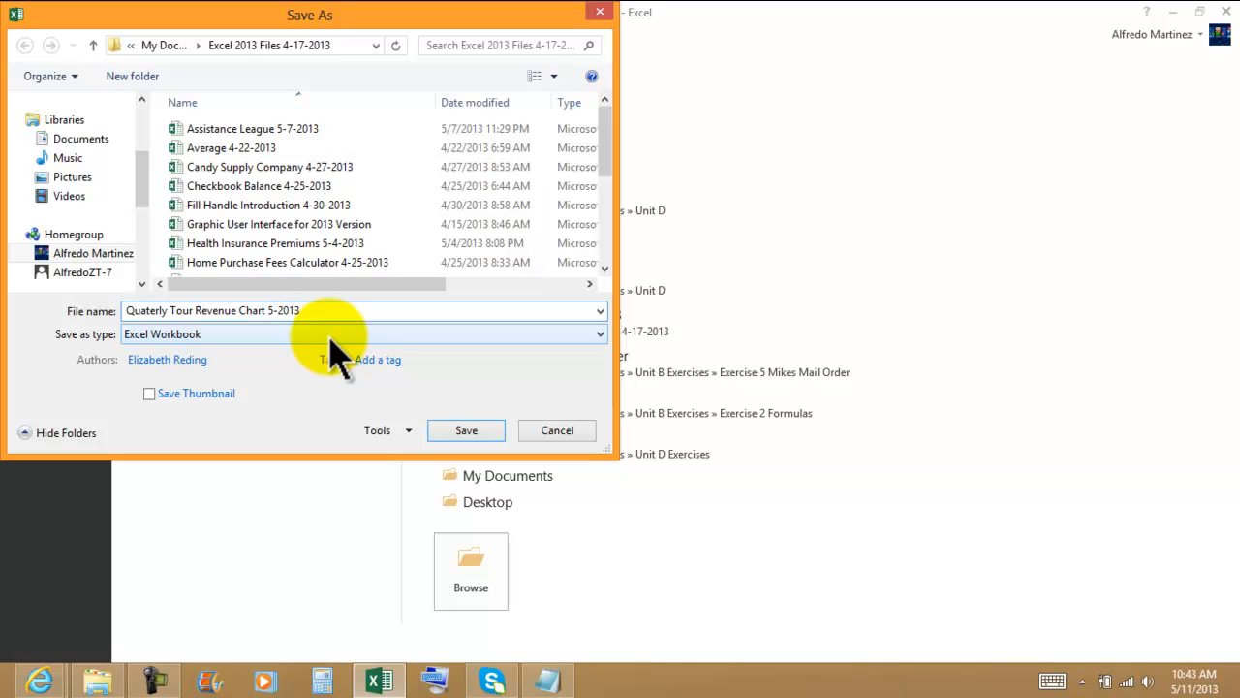
{"action": "key", "text": "Return"}
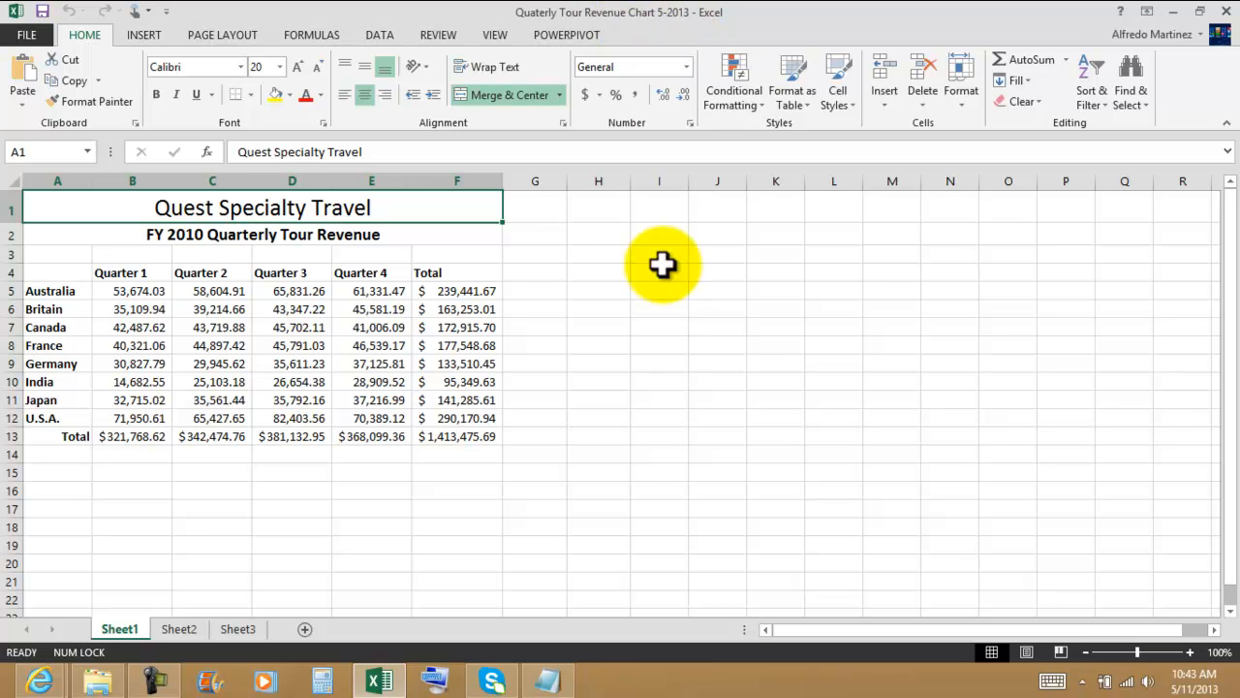
Step: Switch to the Notepad notes, review the exercise list and reword item f as "Annotate and Draw in the Chart"
{"action": "left_click", "coordinate": [603, 418]}
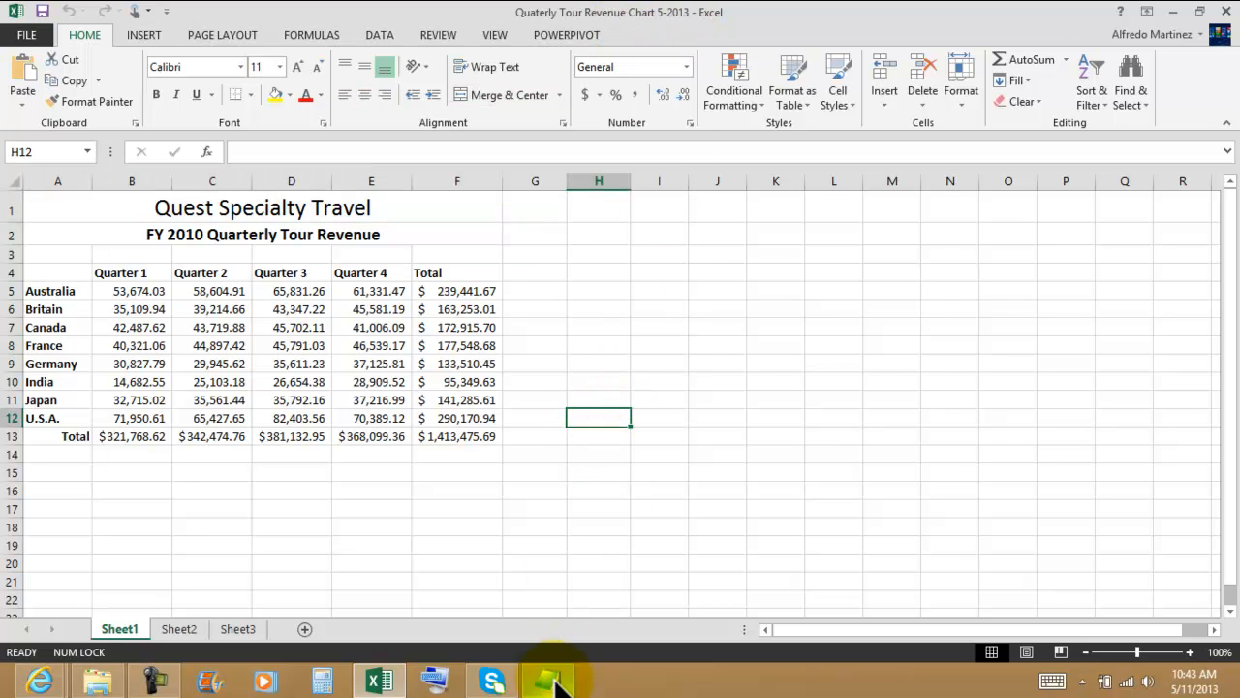
{"action": "left_click", "coordinate": [555, 683]}
{"action": "left_click", "coordinate": [855, 542]}
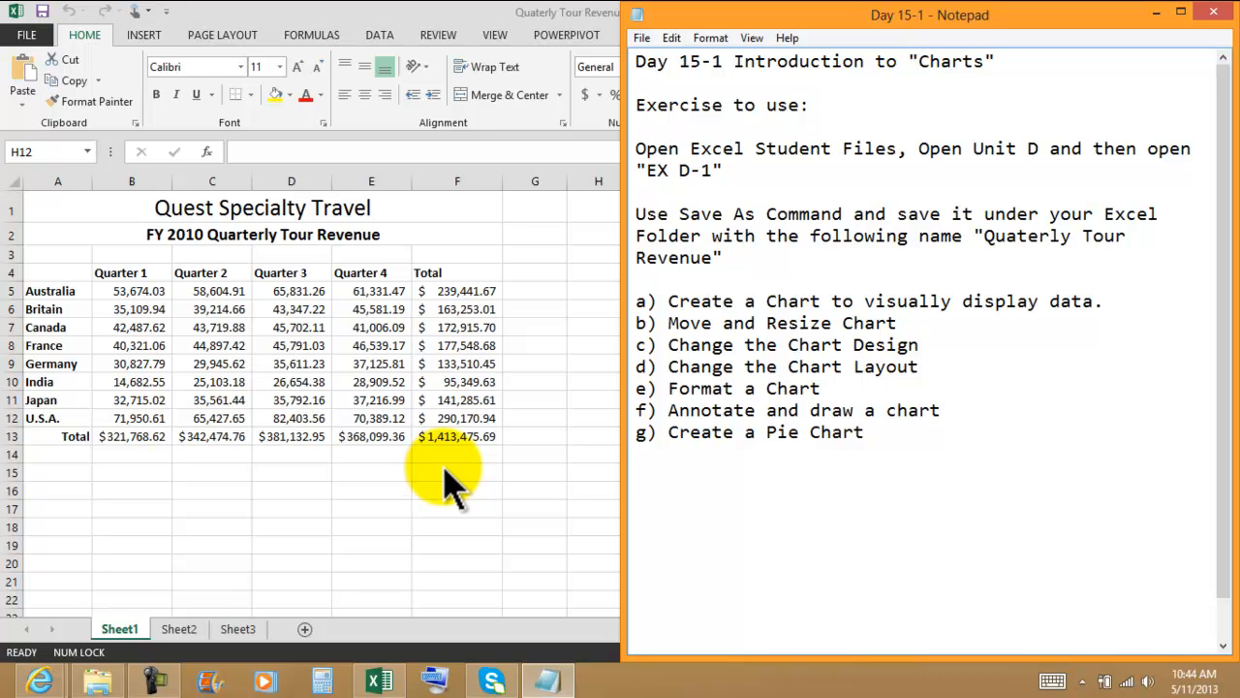
{"action": "left_click", "coordinate": [927, 325]}
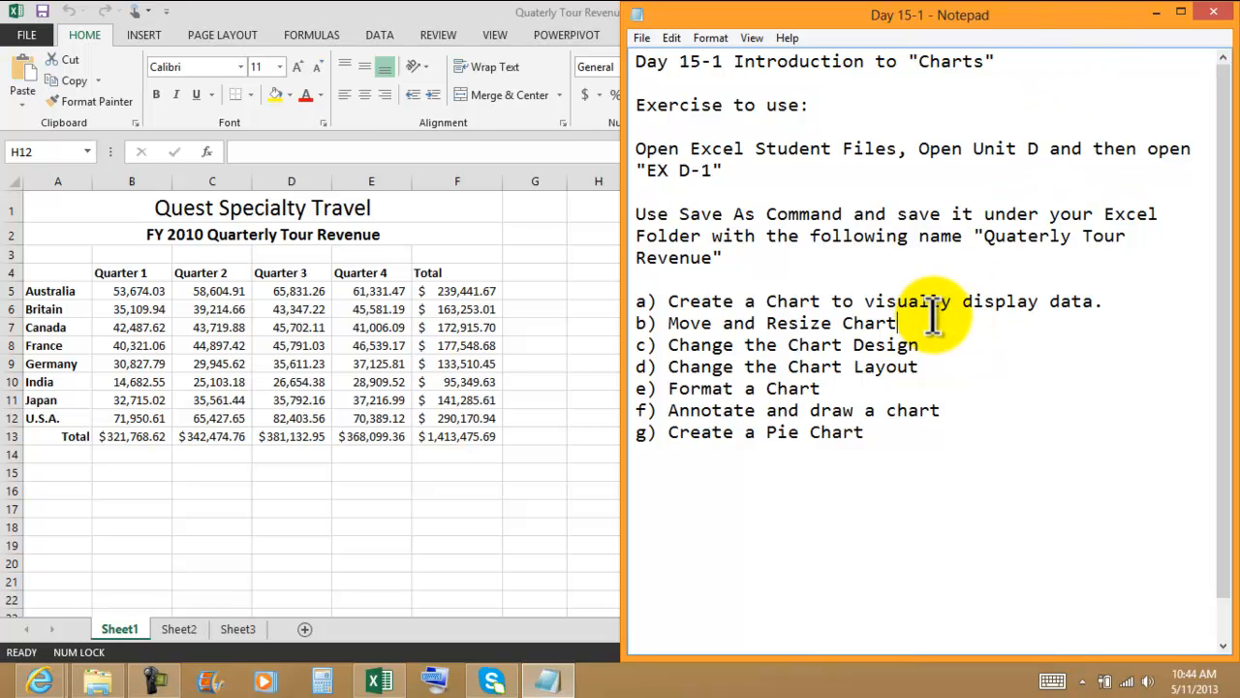
{"action": "left_click", "coordinate": [937, 373]}
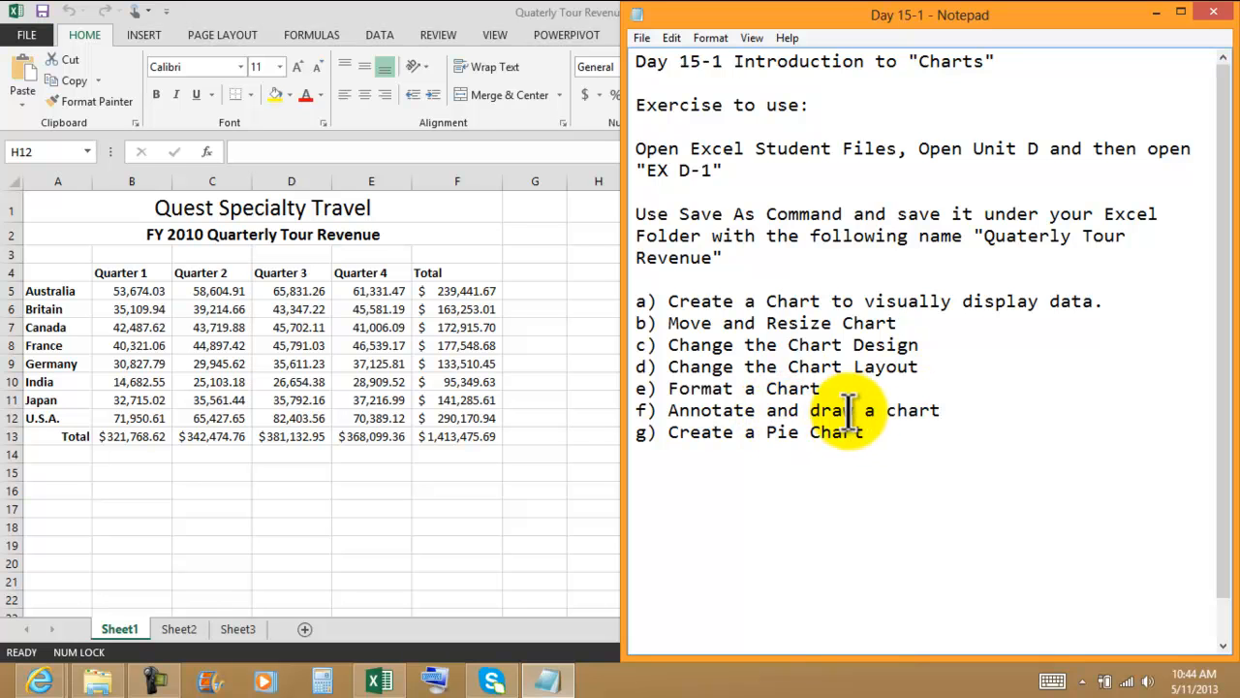
{"action": "key", "text": "BackSpace"}
{"action": "type", "text": "D"}
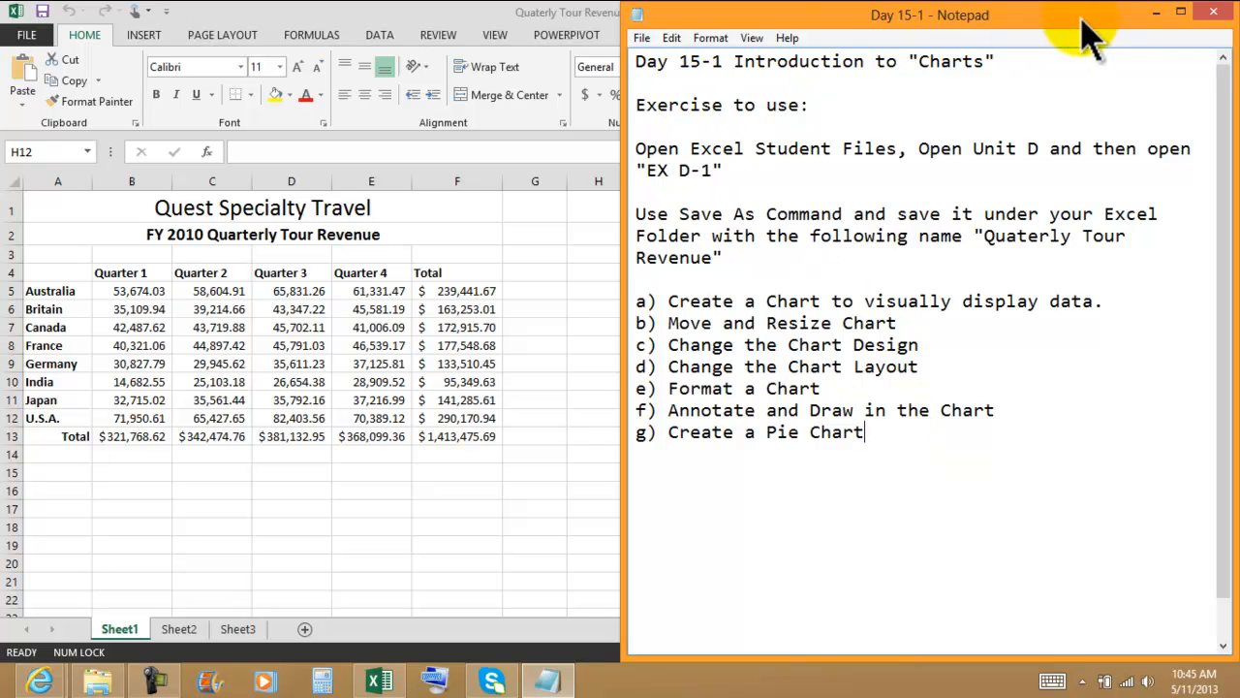
Step: Close the Day 15-1 notes with their changes saved and return to the revenue worksheet
{"action": "left_click", "coordinate": [1219, 13]}
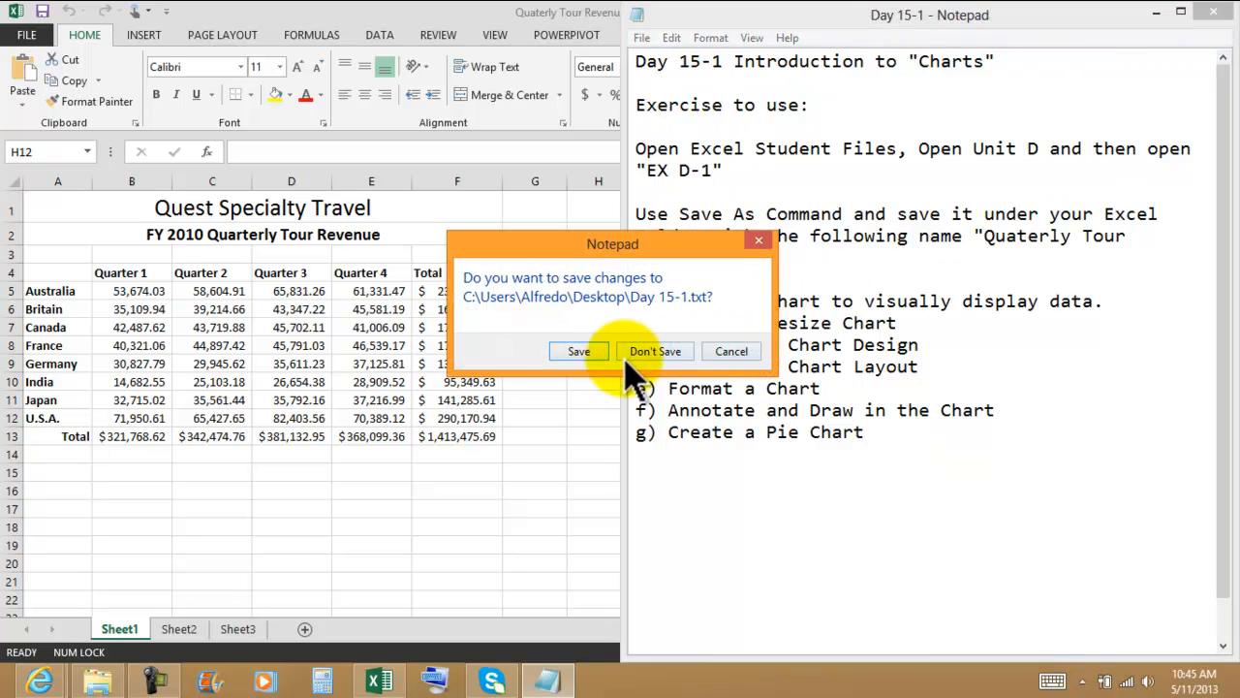
{"action": "left_click", "coordinate": [572, 353]}
{"action": "left_click", "coordinate": [475, 507]}
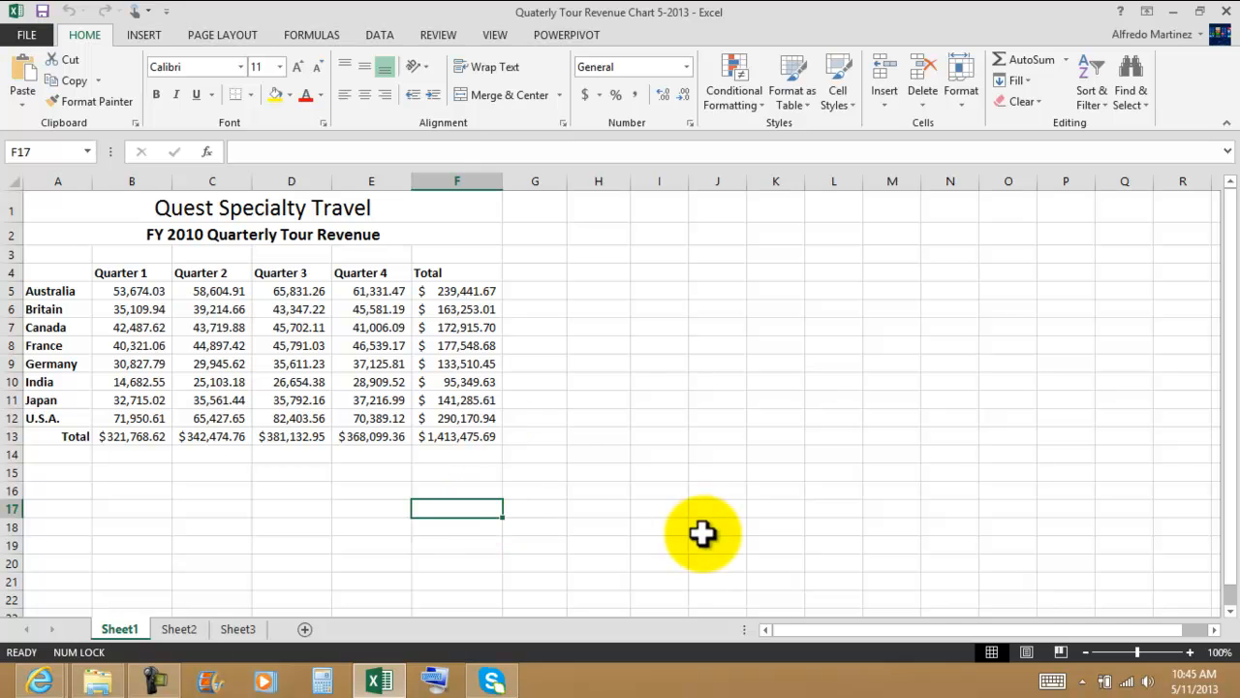
Step: Examine the worksheet's title, quarter headings, country labels, and the total column and total row
{"action": "left_click", "coordinate": [215, 209]}
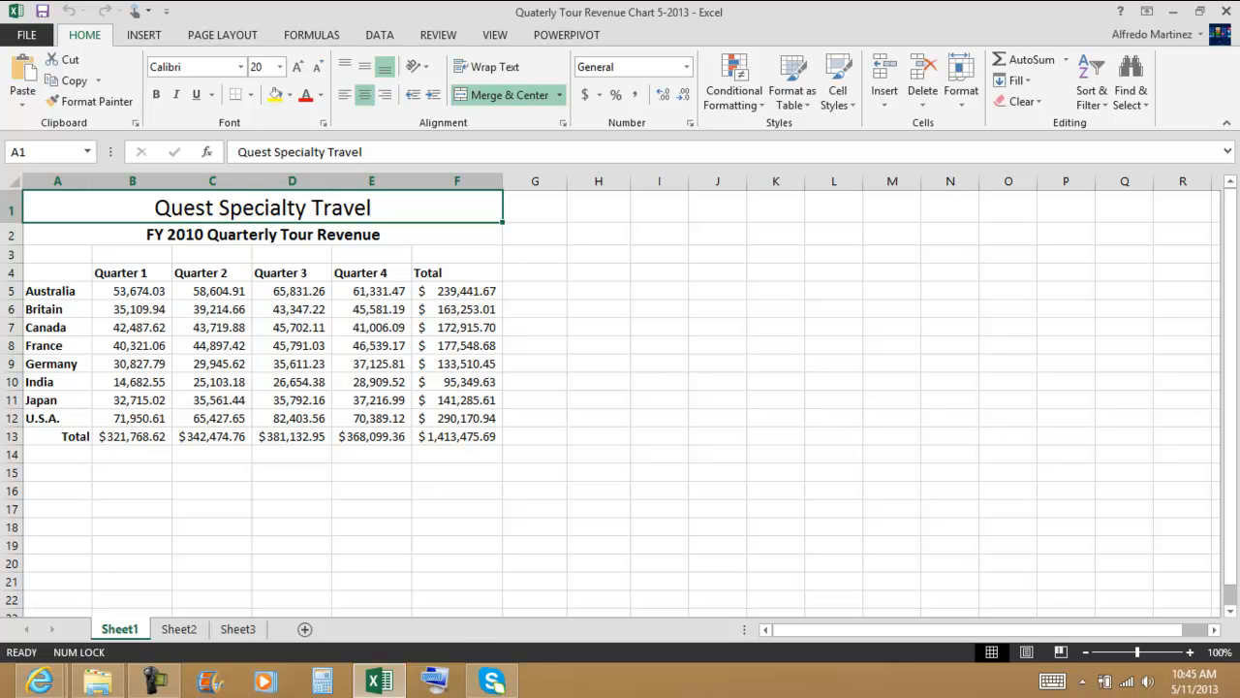
{"action": "left_click", "coordinate": [655, 453]}
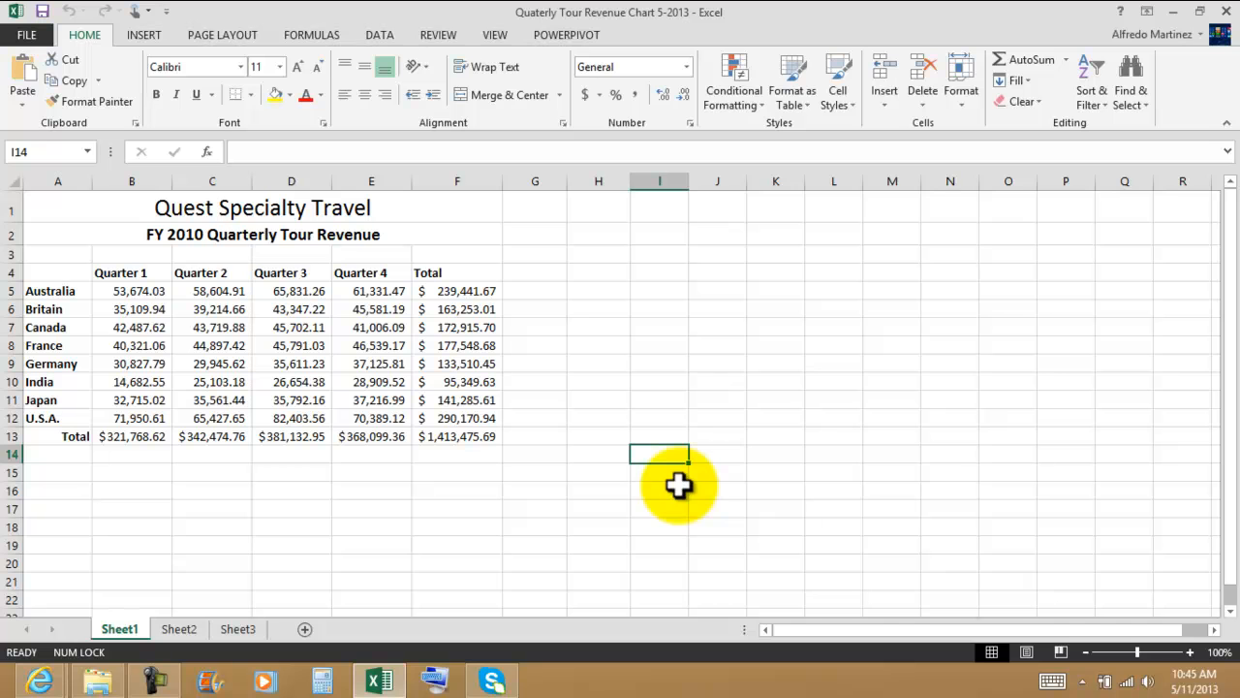
{"action": "left_click", "coordinate": [111, 274]}
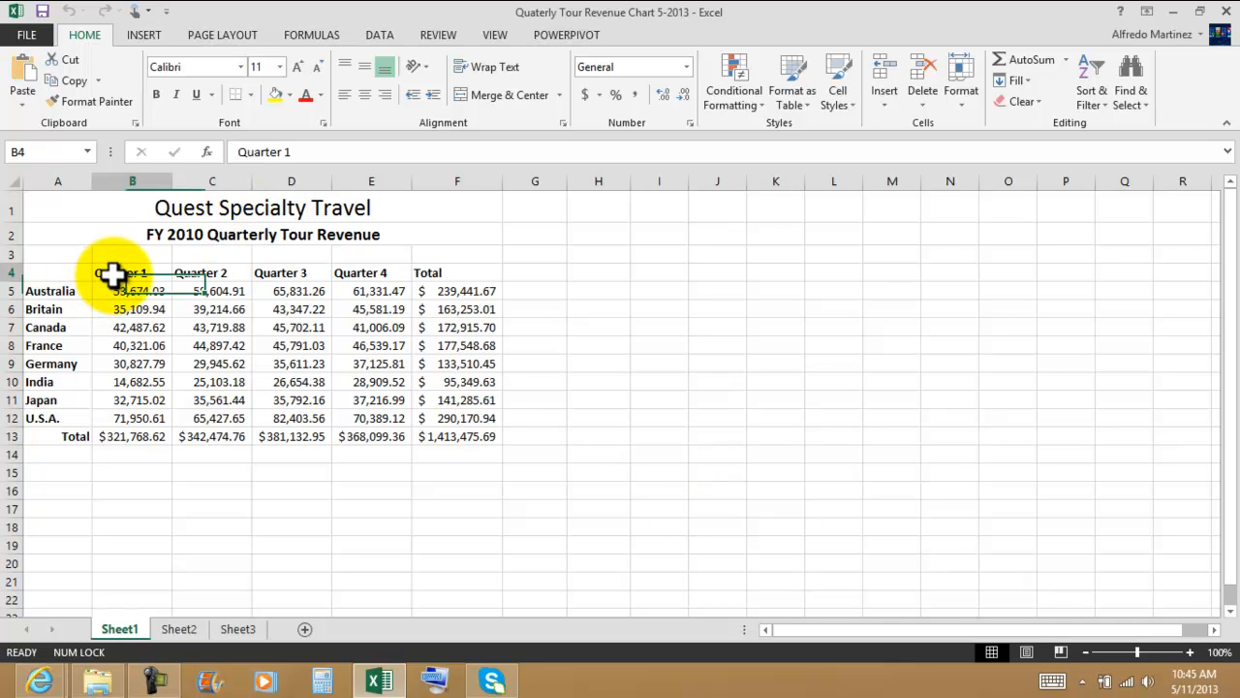
{"action": "left_click", "coordinate": [196, 272]}
{"action": "left_click", "coordinate": [453, 290]}
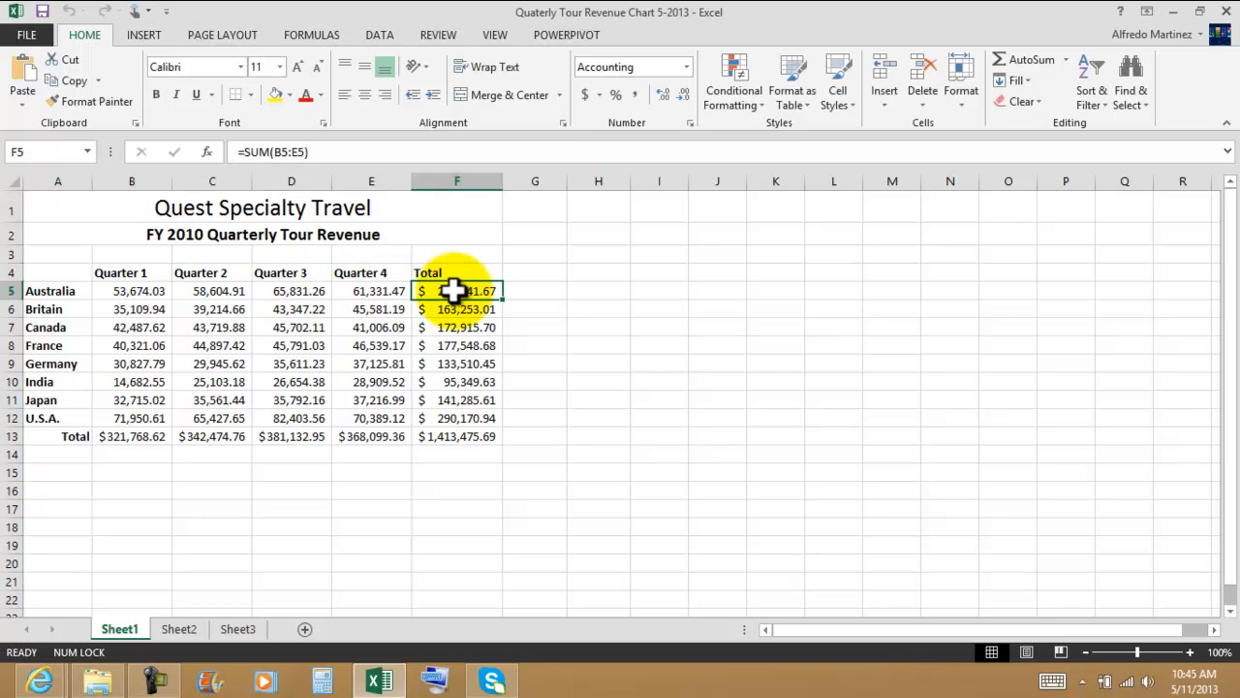
{"action": "left_click", "coordinate": [45, 293]}
{"action": "left_click_drag", "start_coordinate": [44, 292], "coordinate": [49, 411]}
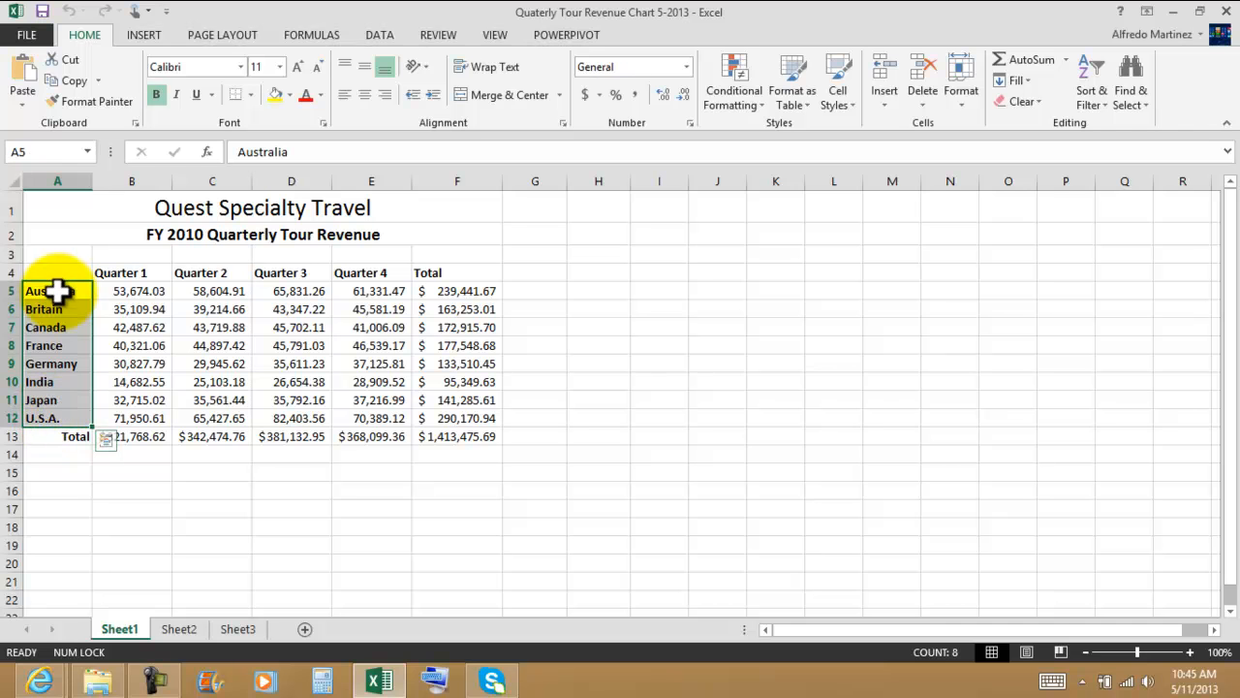
{"action": "left_click", "coordinate": [213, 497]}
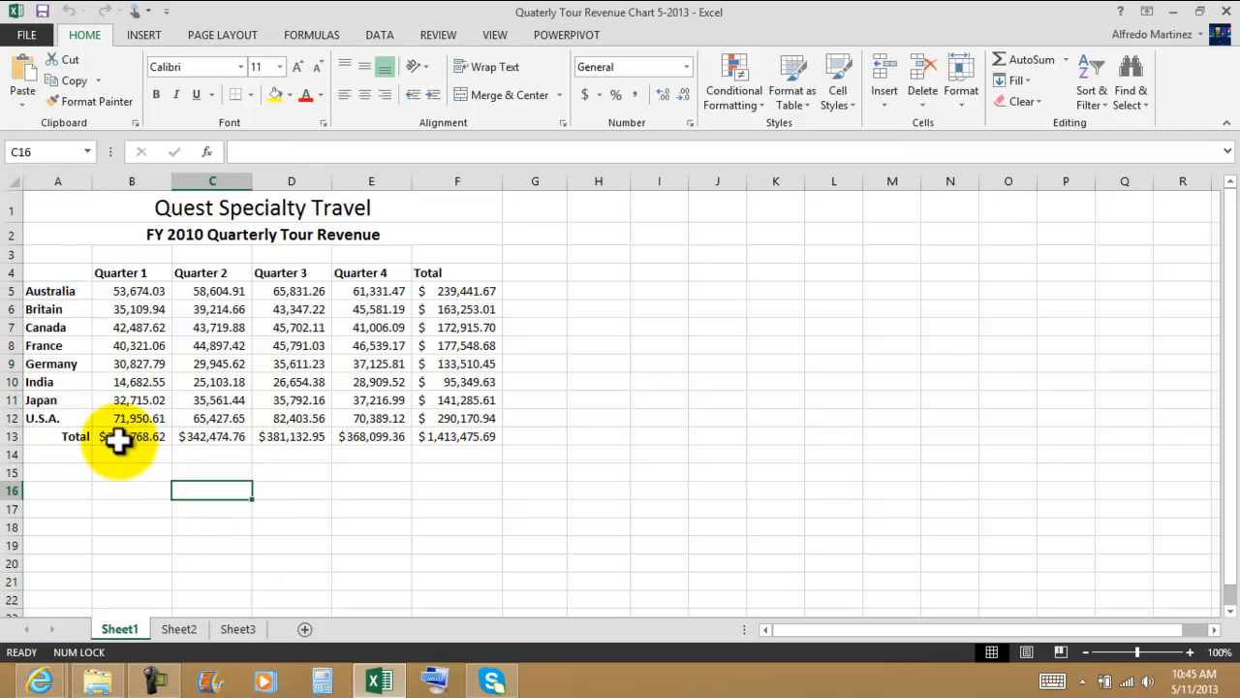
{"action": "left_click", "coordinate": [126, 437]}
{"action": "left_click", "coordinate": [213, 435]}
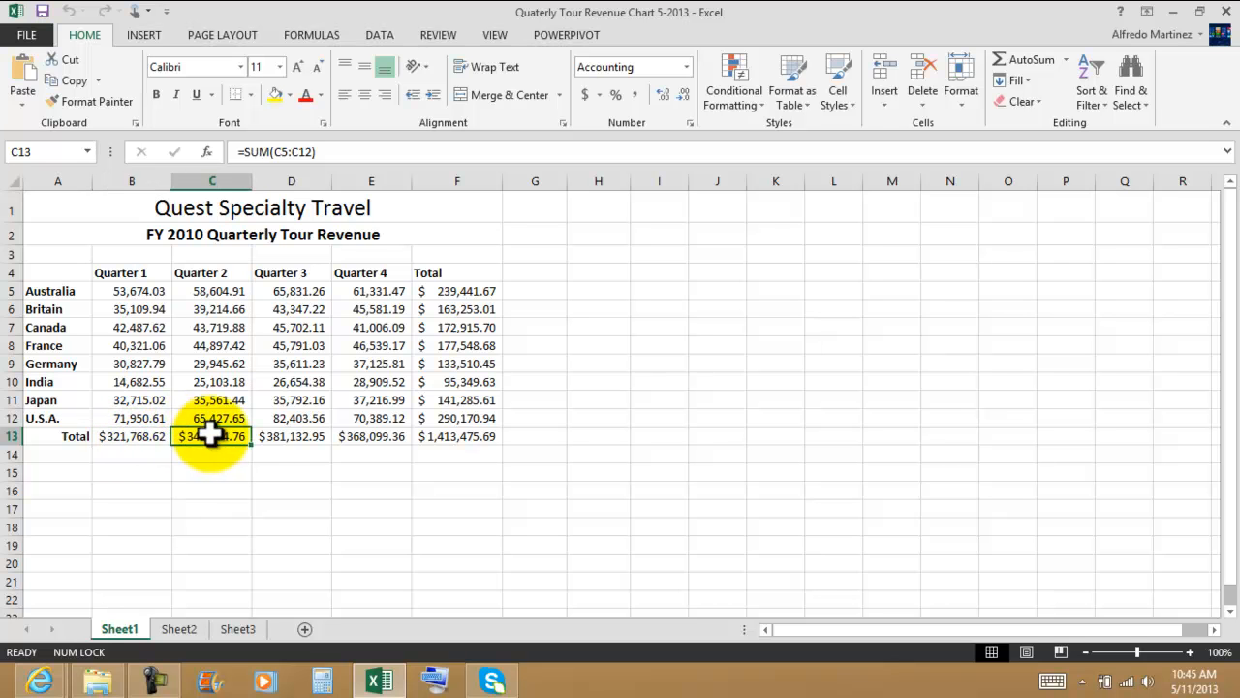
{"action": "left_click", "coordinate": [296, 435]}
{"action": "left_click", "coordinate": [400, 442]}
{"action": "left_click", "coordinate": [651, 490]}
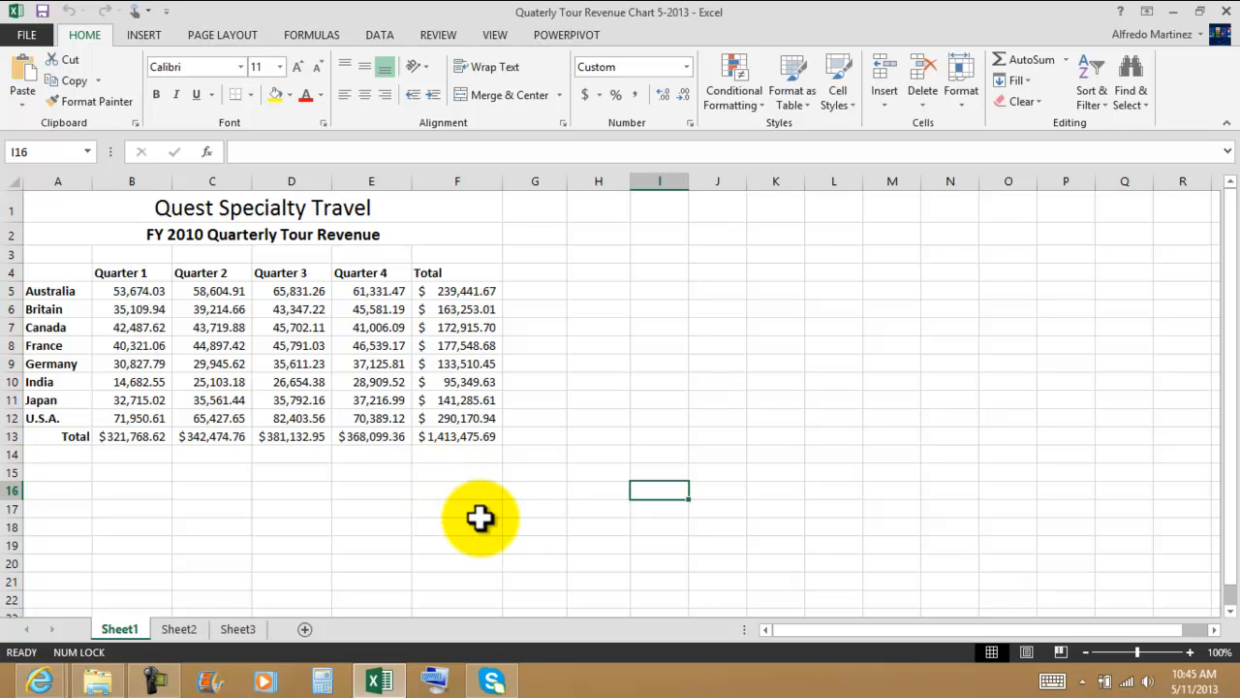
Step: Select the quarter headings, country labels and revenue figures in A4:E12, leaving out the total row and total column
{"action": "left_click", "coordinate": [53, 273]}
{"action": "left_click_drag", "start_coordinate": [53, 273], "coordinate": [365, 416]}
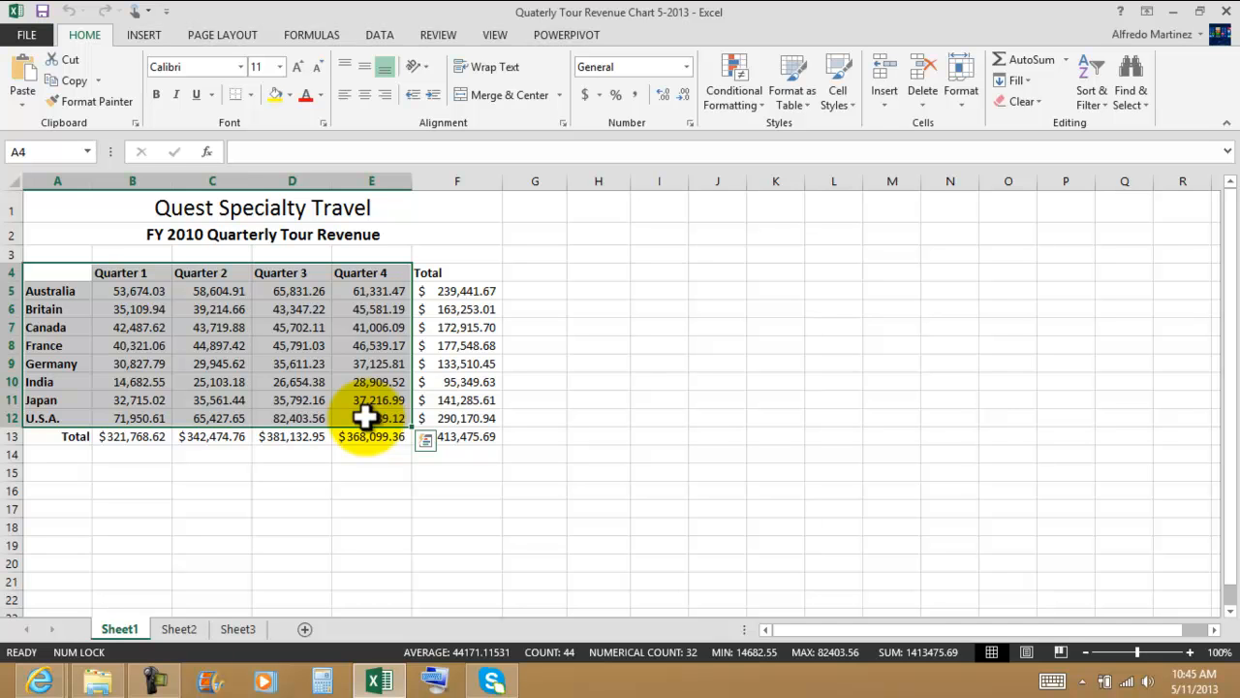
{"action": "left_click", "coordinate": [61, 270]}
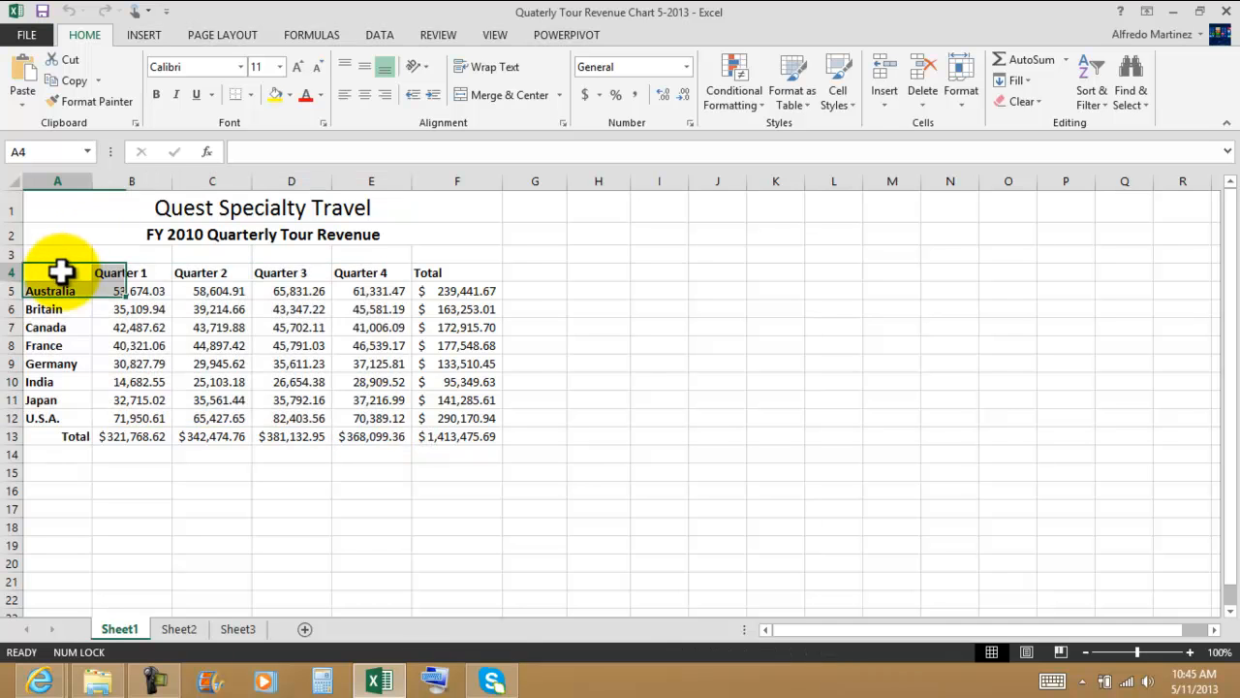
{"action": "left_click_drag", "start_coordinate": [61, 270], "coordinate": [388, 394]}
{"action": "left_click_drag", "start_coordinate": [387, 423], "coordinate": [391, 428]}
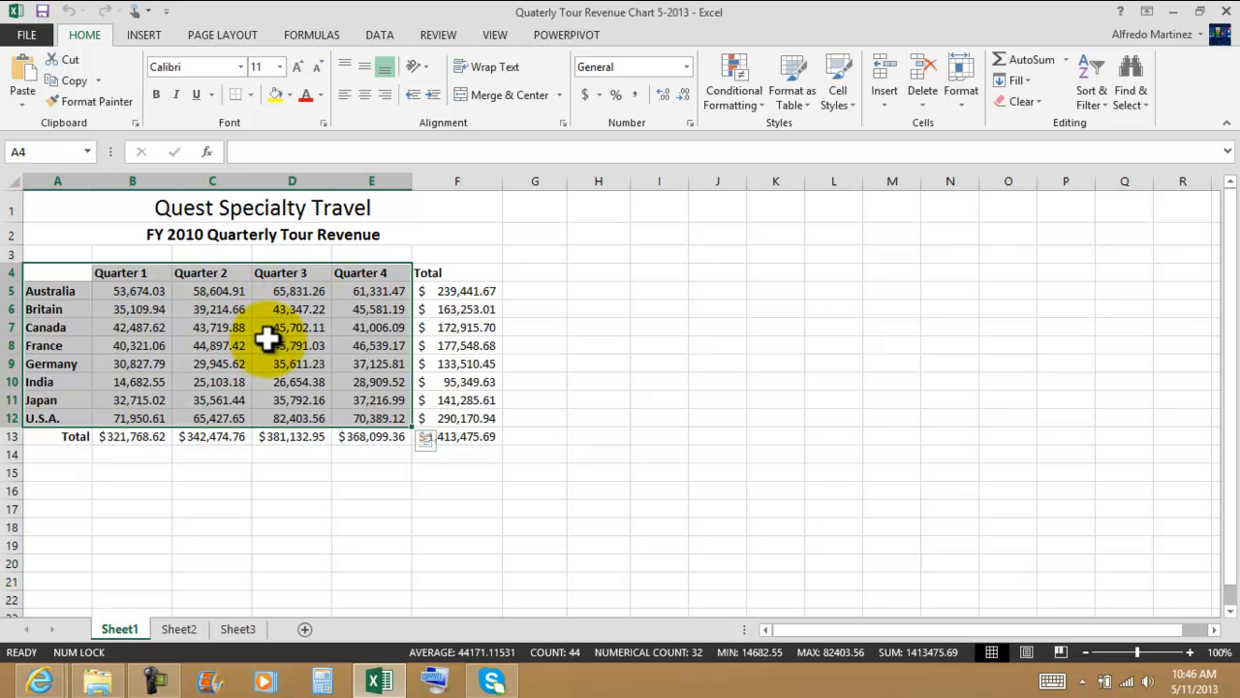
{"action": "left_click_drag", "start_coordinate": [56, 271], "coordinate": [369, 425]}
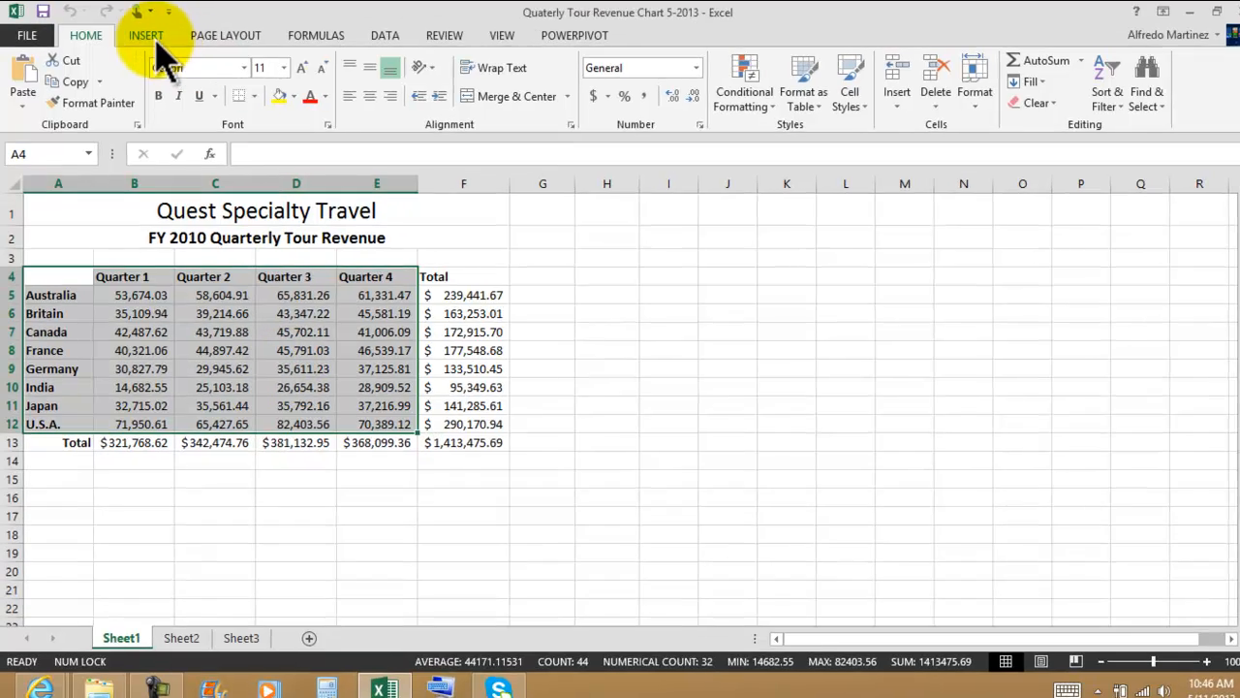
Step: Open the recommended charts for the selected data and preview the column, bar, scatter and area suggestions, ending on Clustered Column
{"action": "left_click", "coordinate": [145, 35]}
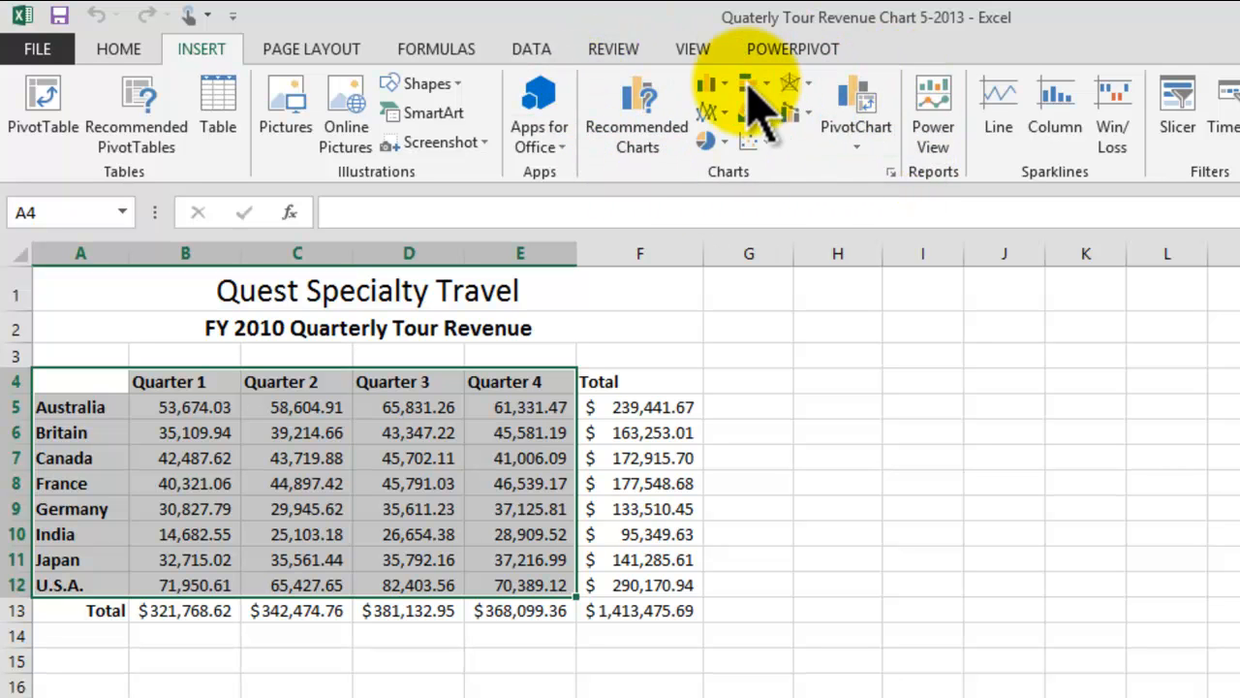
{"action": "left_click", "coordinate": [641, 145]}
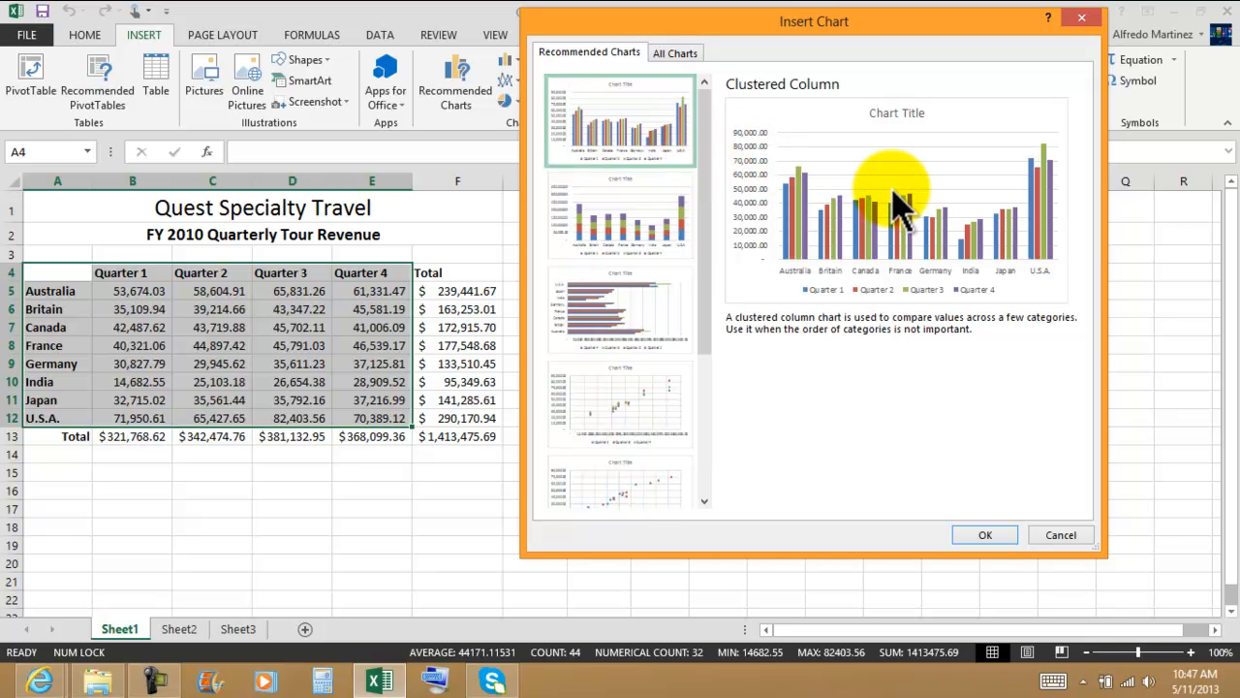
{"action": "left_click", "coordinate": [625, 228]}
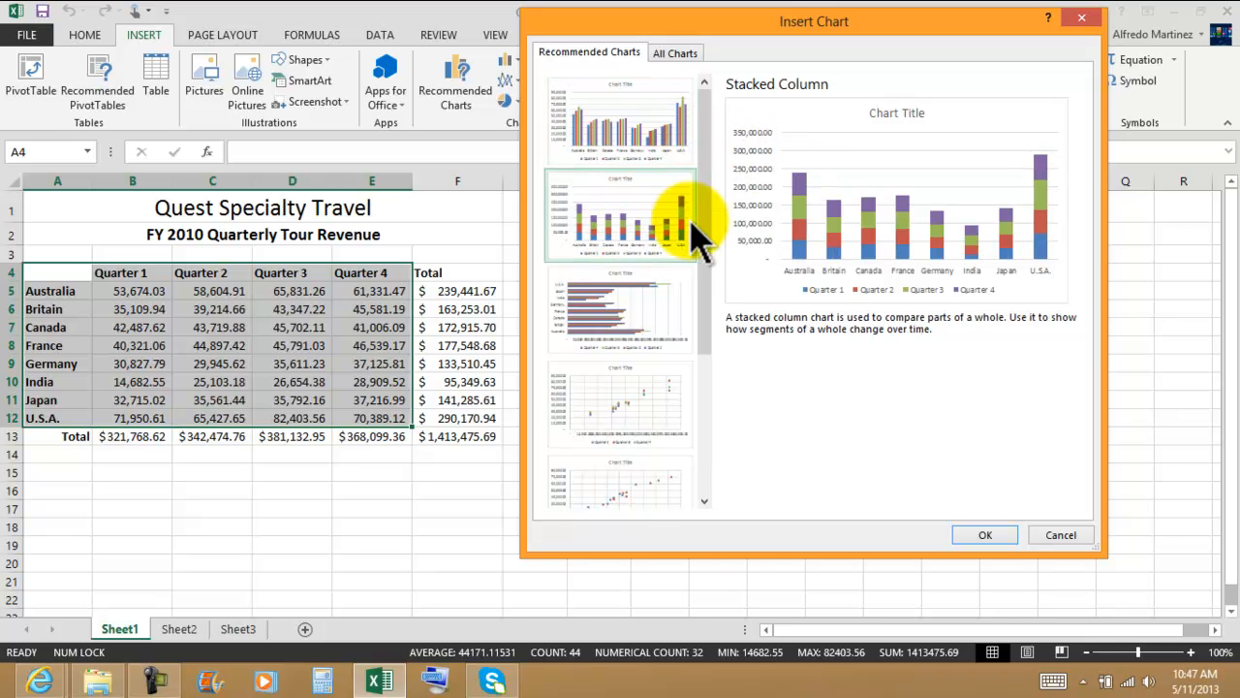
{"action": "left_click", "coordinate": [620, 334]}
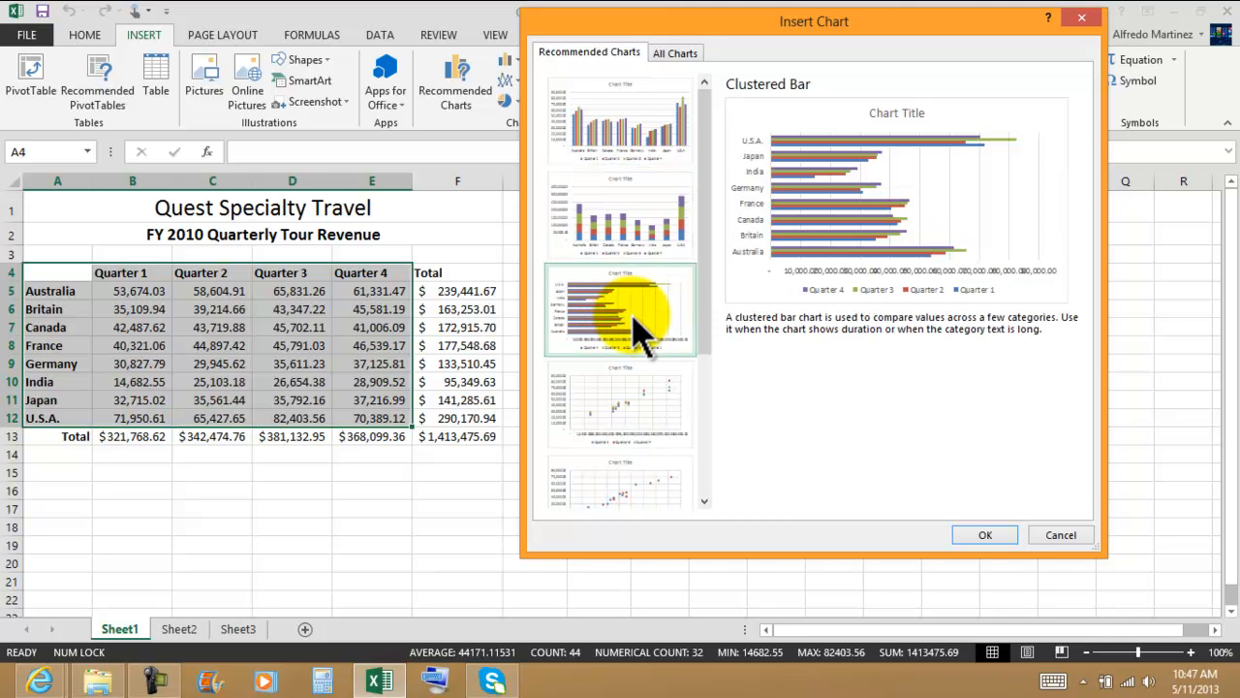
{"action": "left_click", "coordinate": [625, 397]}
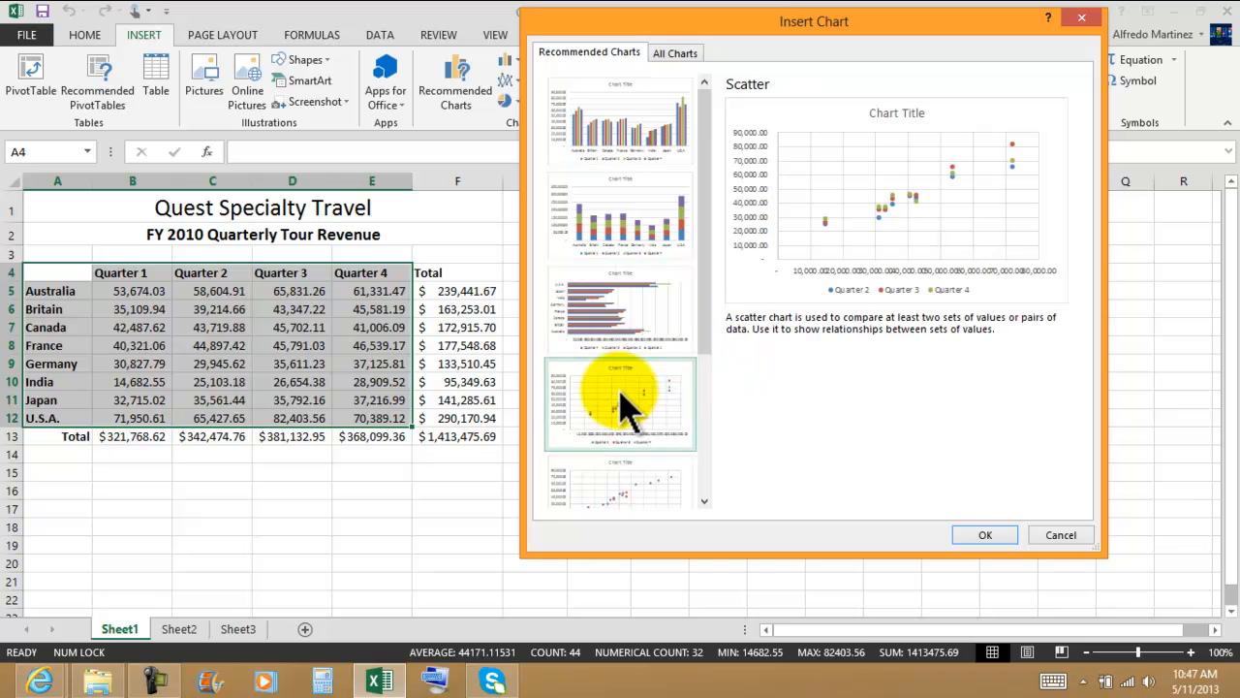
{"action": "left_click", "coordinate": [642, 490]}
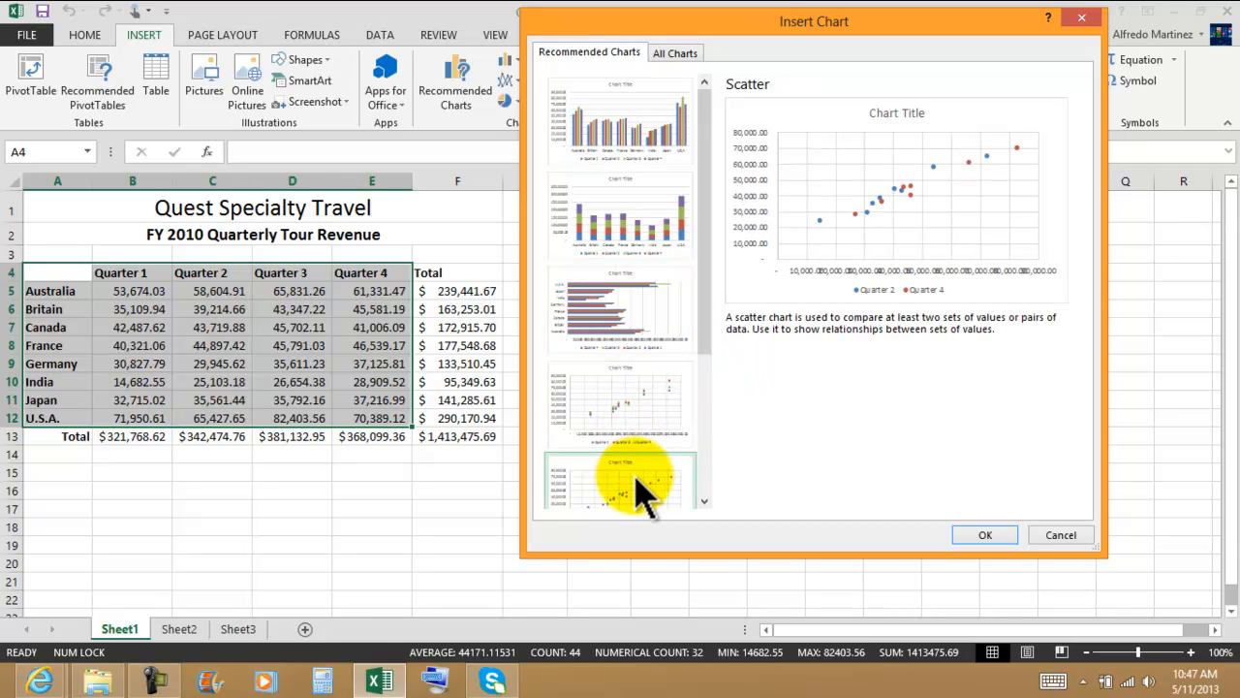
{"action": "left_click_drag", "start_coordinate": [712, 315], "coordinate": [714, 485]}
{"action": "left_click", "coordinate": [618, 388]}
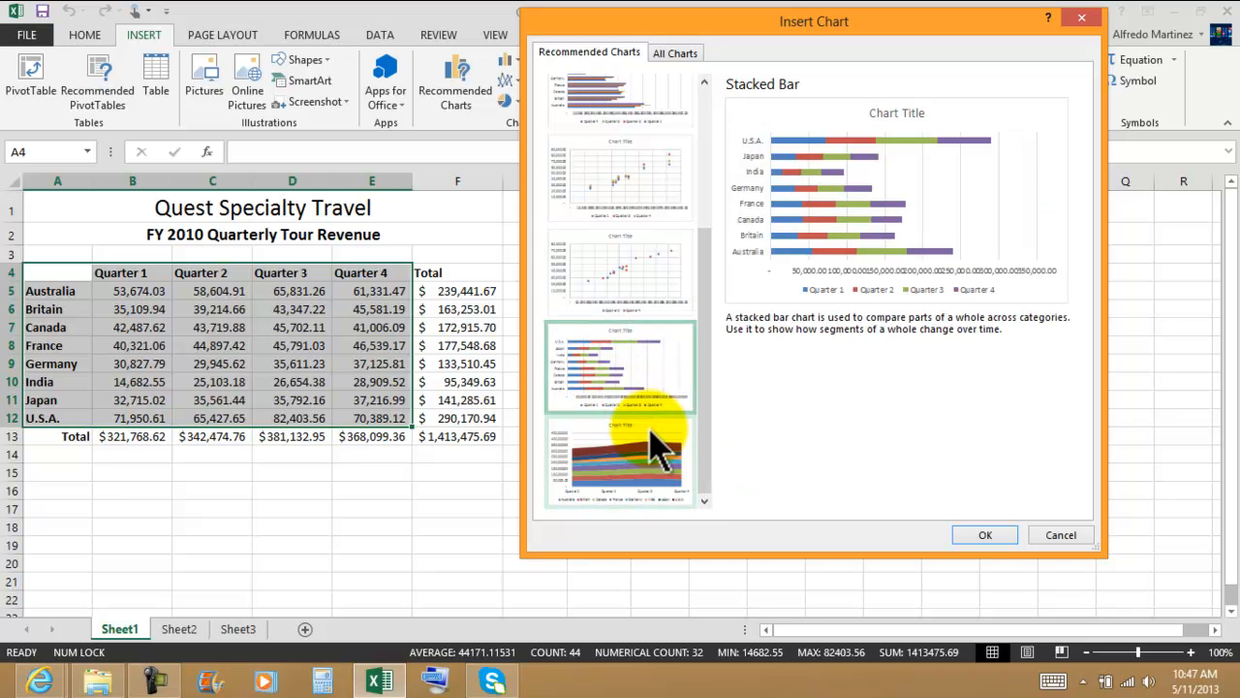
{"action": "left_click", "coordinate": [636, 453]}
{"action": "left_click_drag", "start_coordinate": [706, 430], "coordinate": [714, 208]}
{"action": "left_click", "coordinate": [614, 152]}
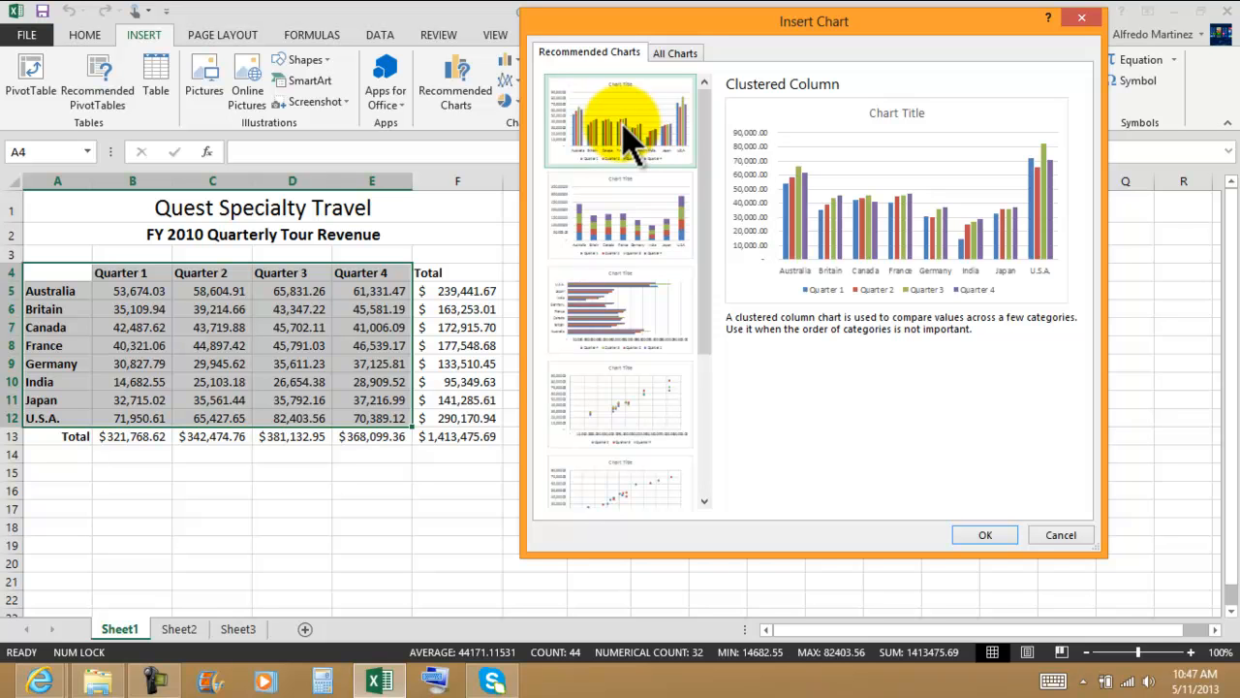
Step: Browse the column types among all available charts, previewing Stacked Column, 100% Stacked Column and 3-D Clustered Column
{"action": "left_click", "coordinate": [681, 53]}
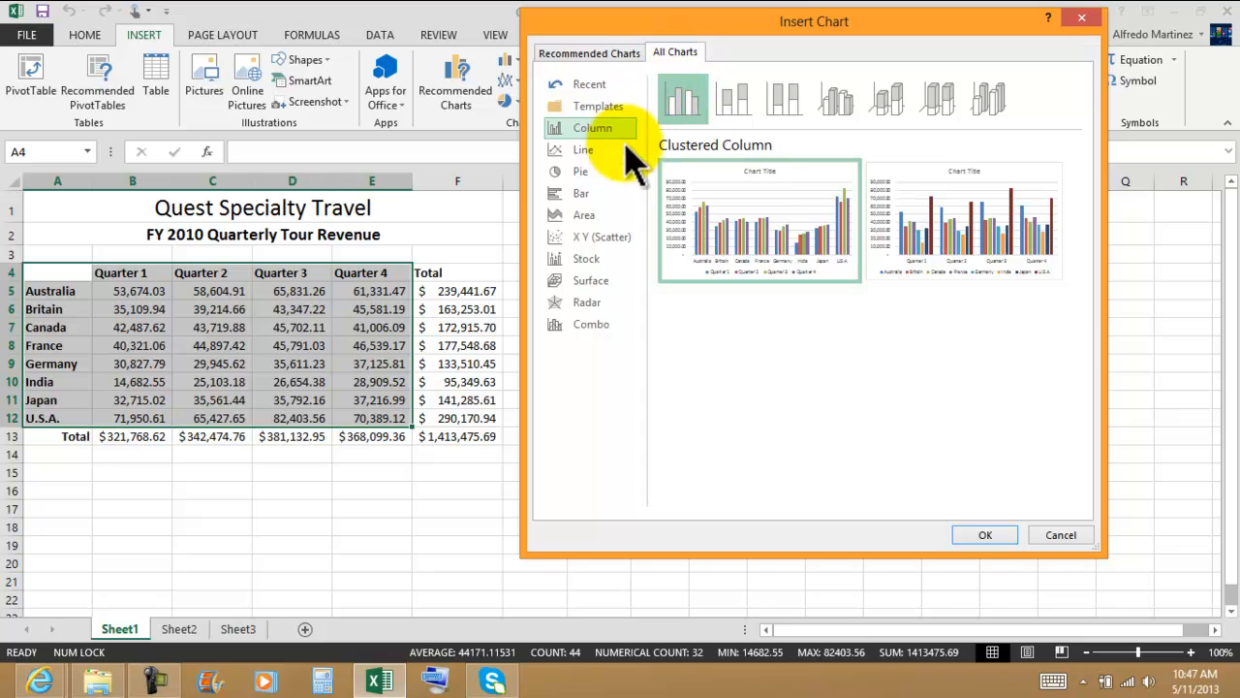
{"action": "left_click", "coordinate": [741, 103]}
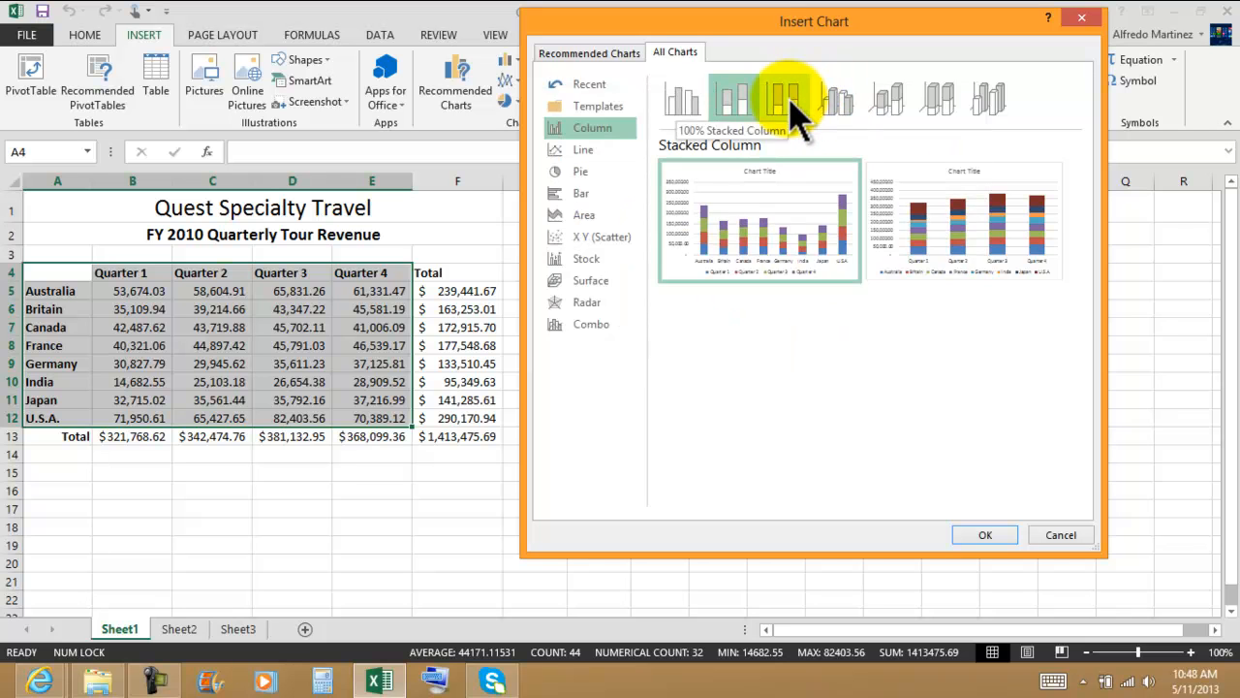
{"action": "mouse_move", "coordinate": [734, 181]}
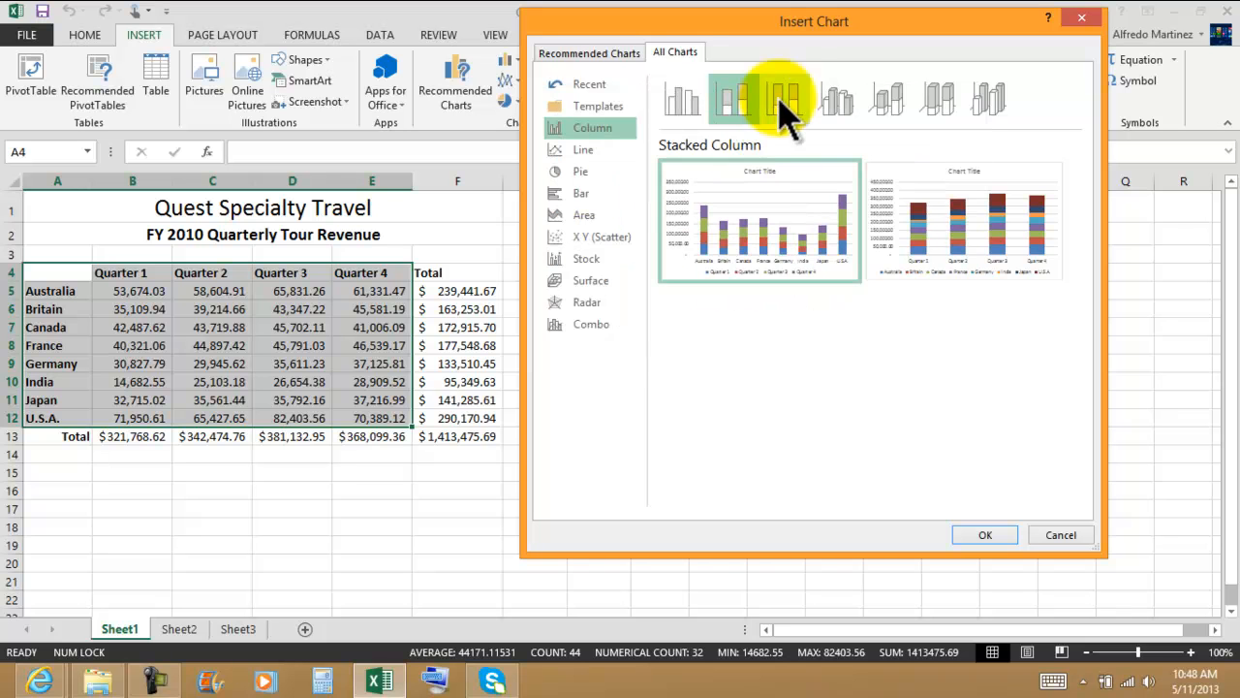
{"action": "left_click", "coordinate": [790, 97]}
{"action": "mouse_move", "coordinate": [796, 199]}
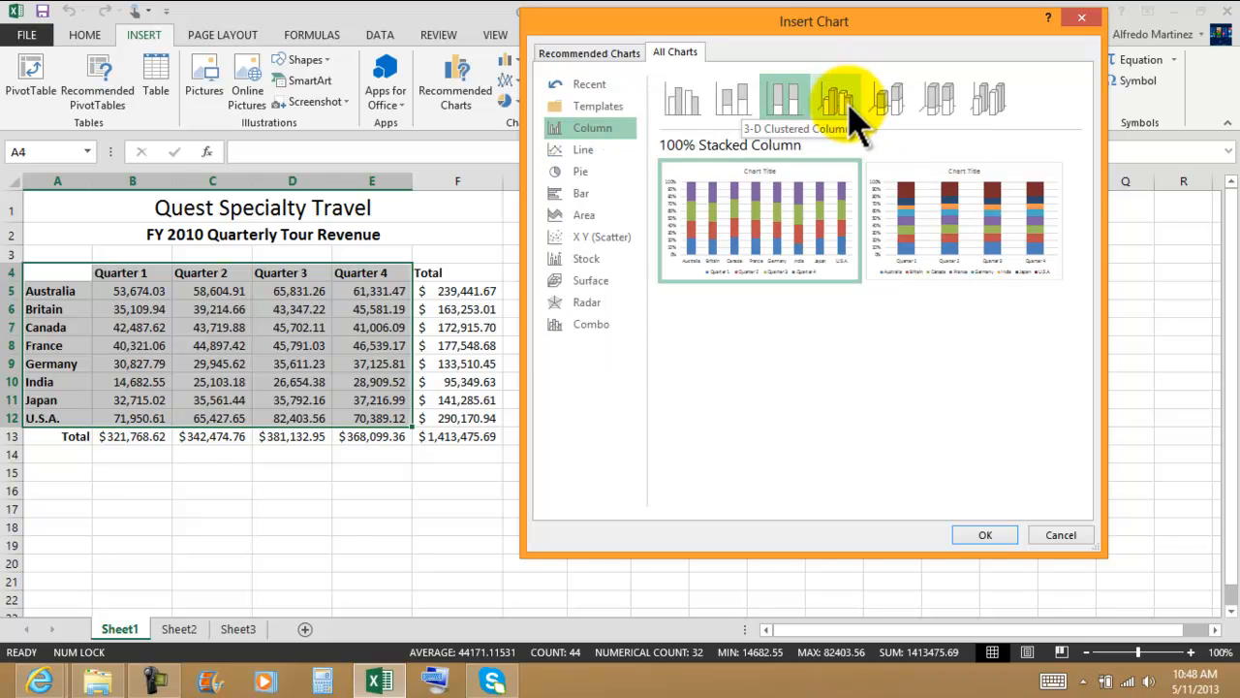
{"action": "left_click", "coordinate": [845, 101]}
{"action": "mouse_move", "coordinate": [796, 227]}
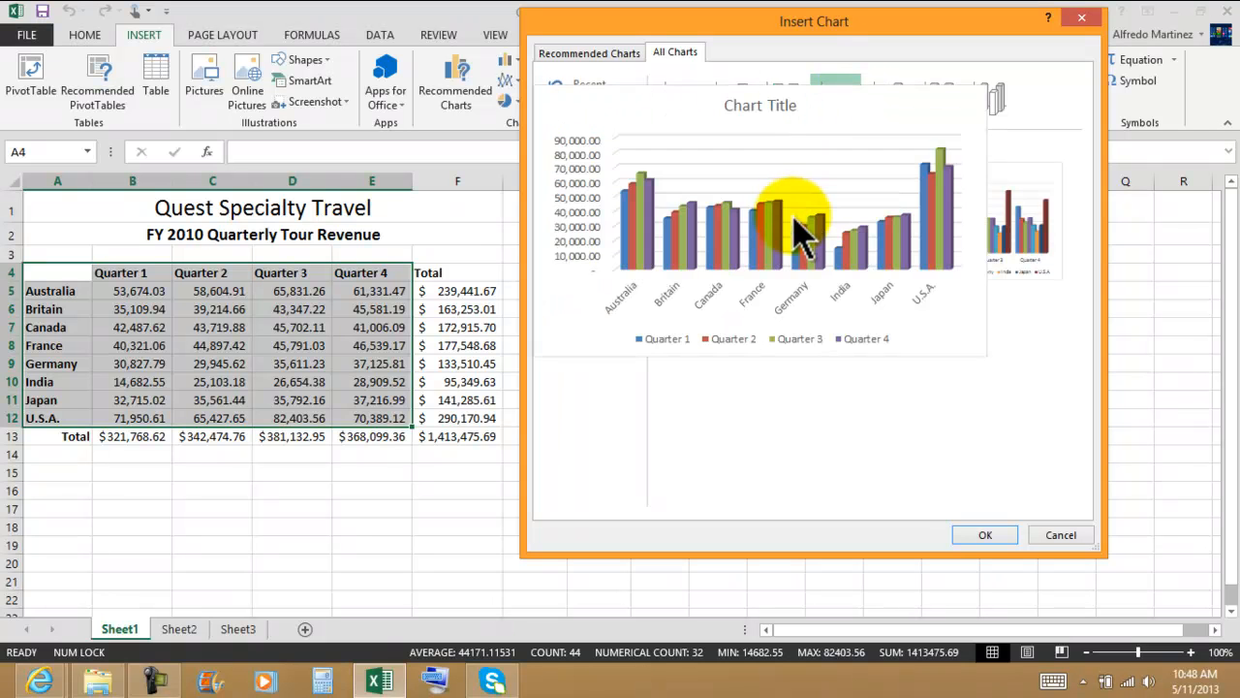
{"action": "mouse_move", "coordinate": [988, 204]}
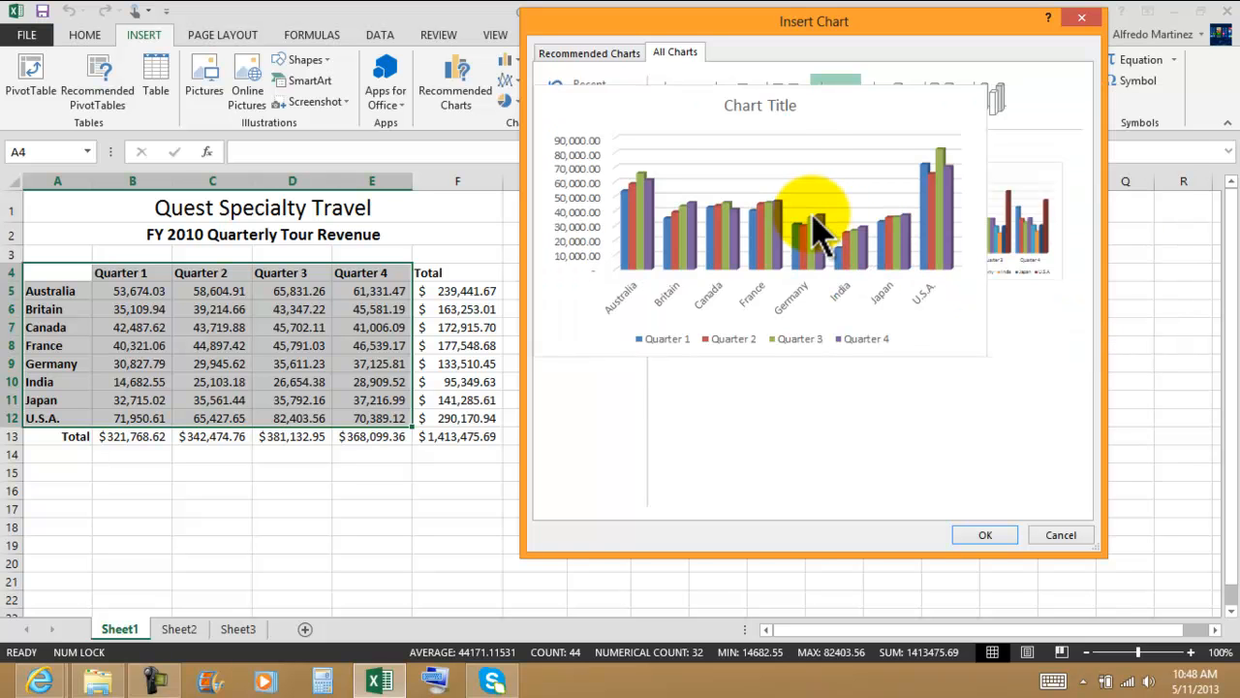
{"action": "mouse_move", "coordinate": [989, 225]}
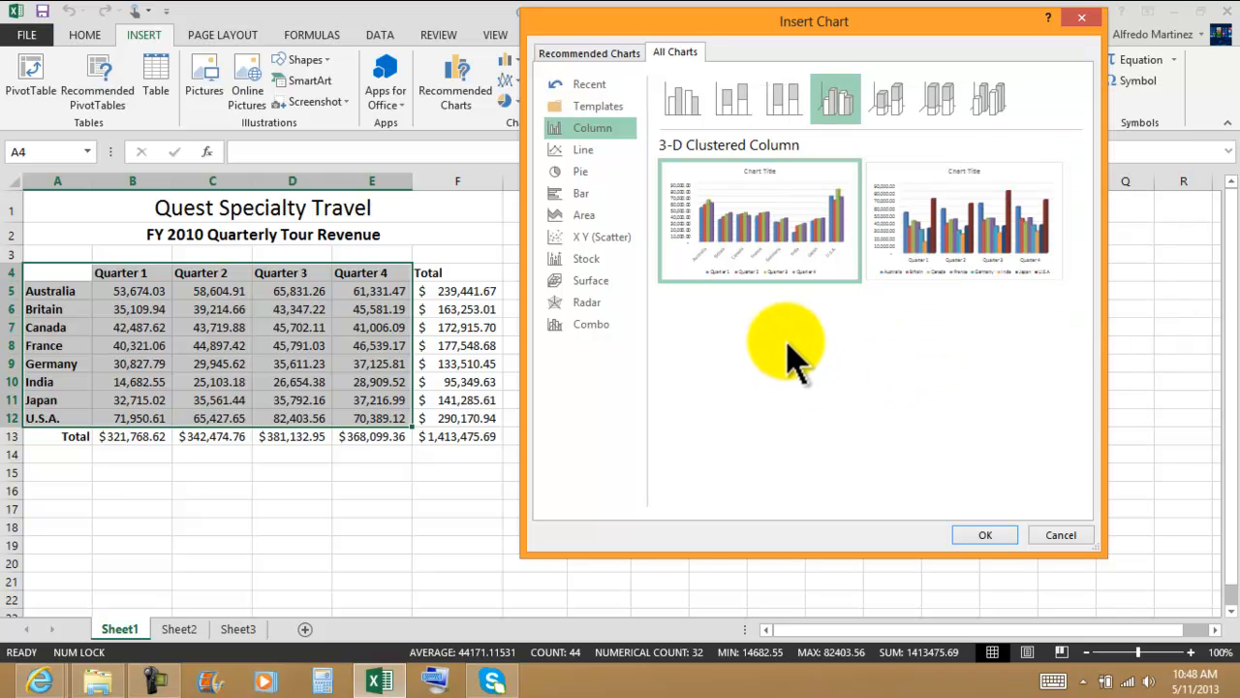
{"action": "mouse_move", "coordinate": [819, 184]}
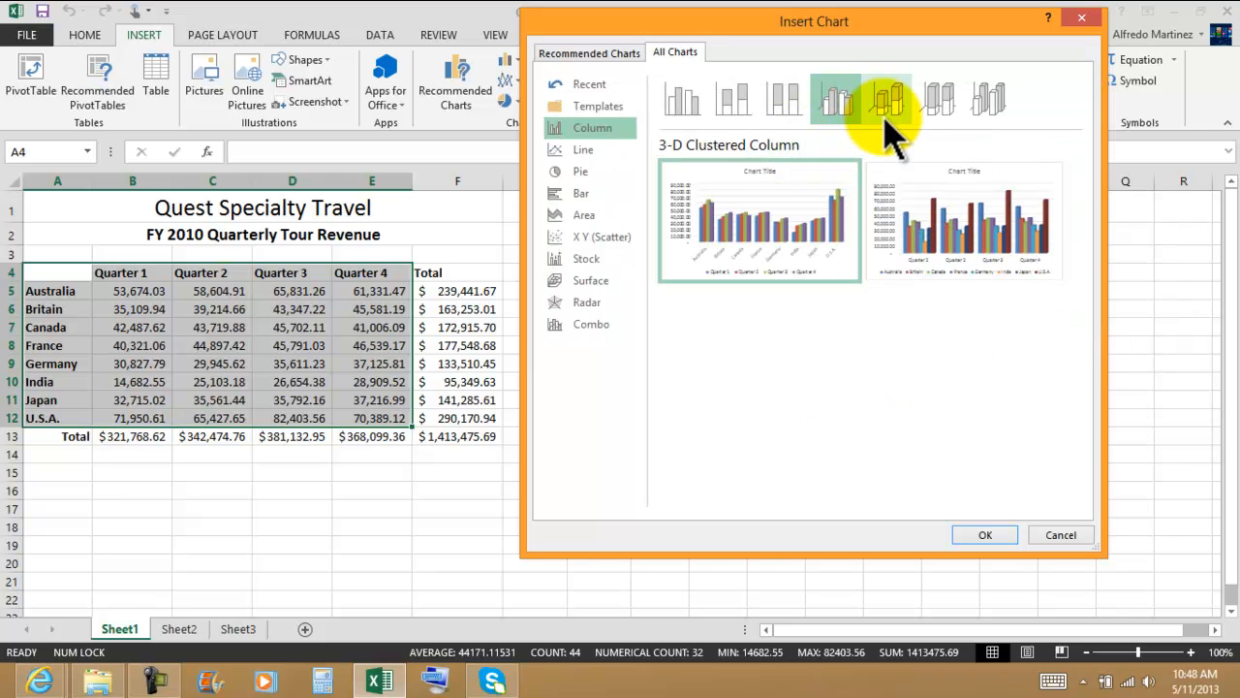
Step: Preview the Line, Pie, Bar and Area chart types for the revenue data
{"action": "left_click", "coordinate": [591, 151]}
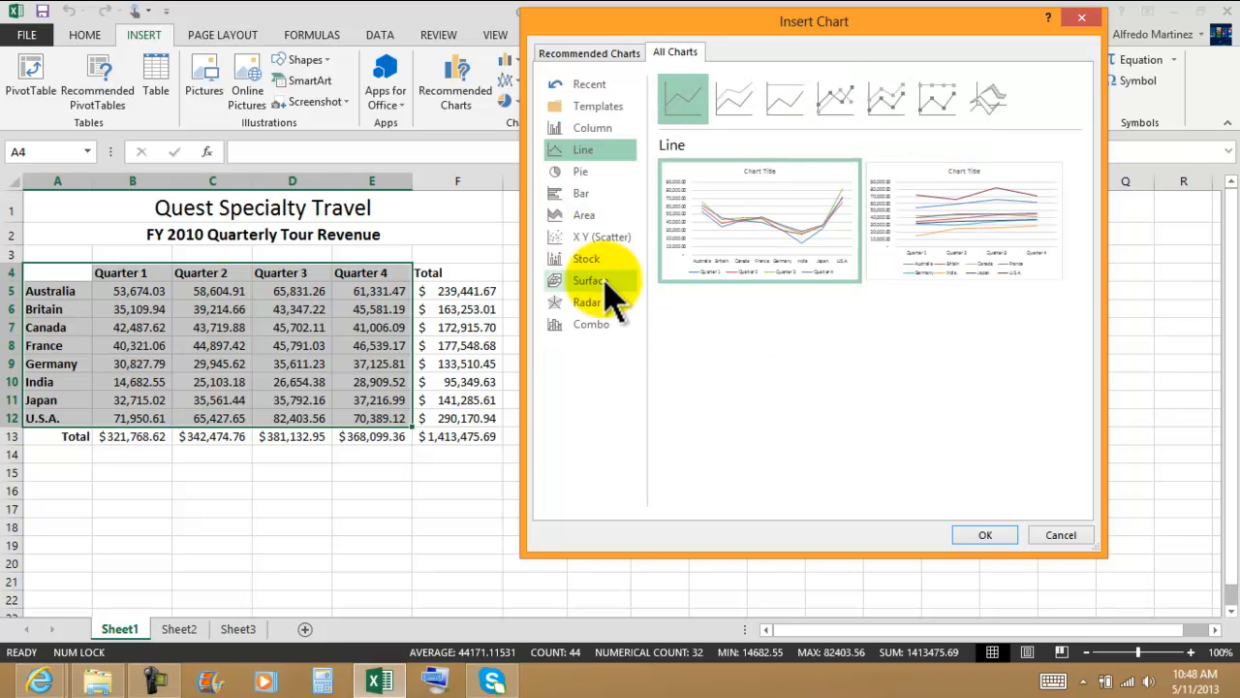
{"action": "mouse_move", "coordinate": [886, 261]}
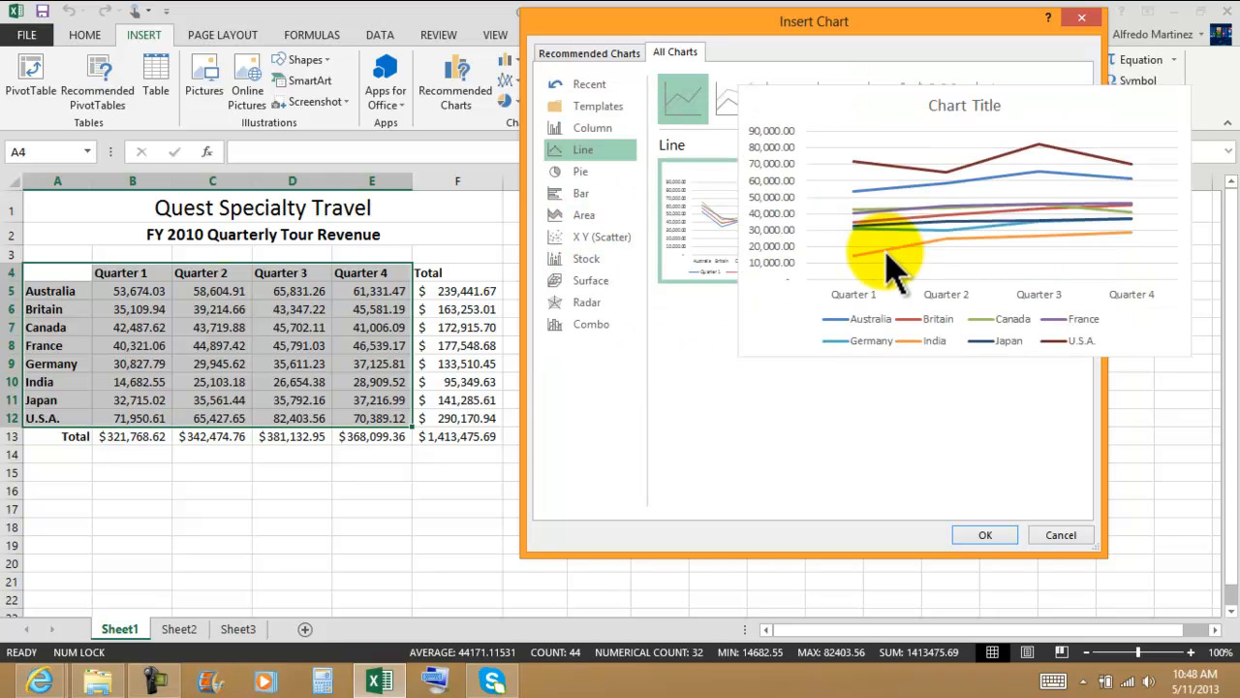
{"action": "left_click", "coordinate": [593, 173]}
{"action": "mouse_move", "coordinate": [726, 240]}
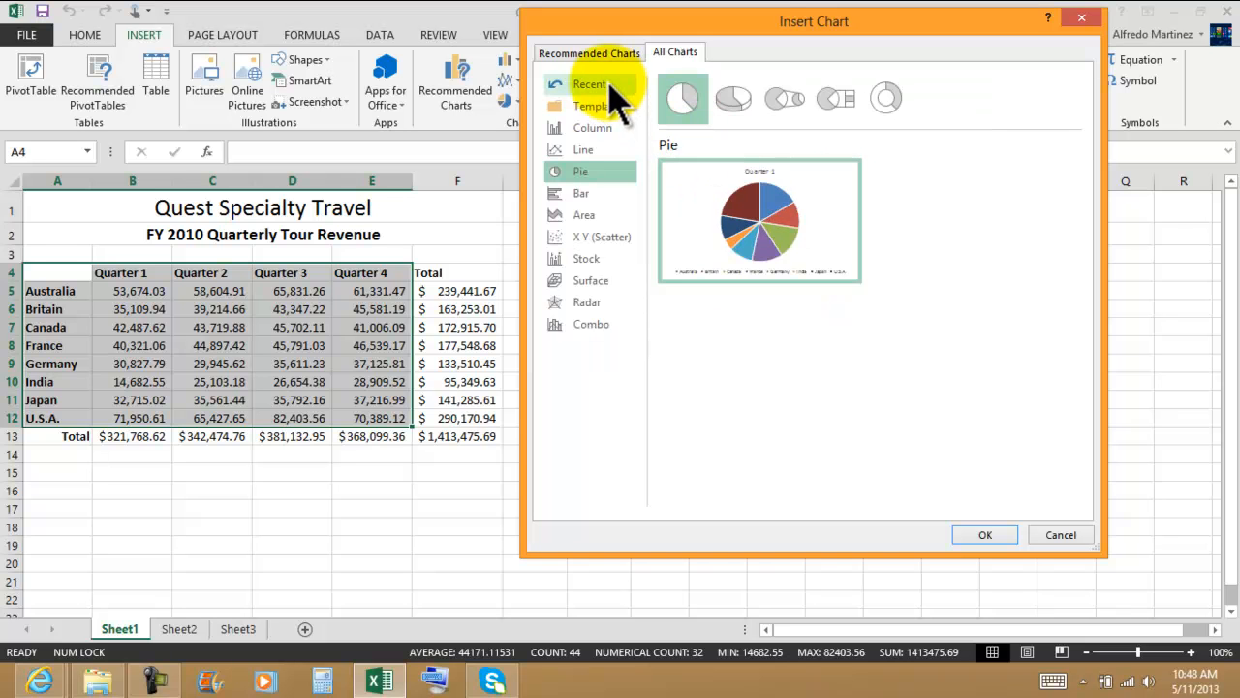
{"action": "left_click", "coordinate": [589, 197]}
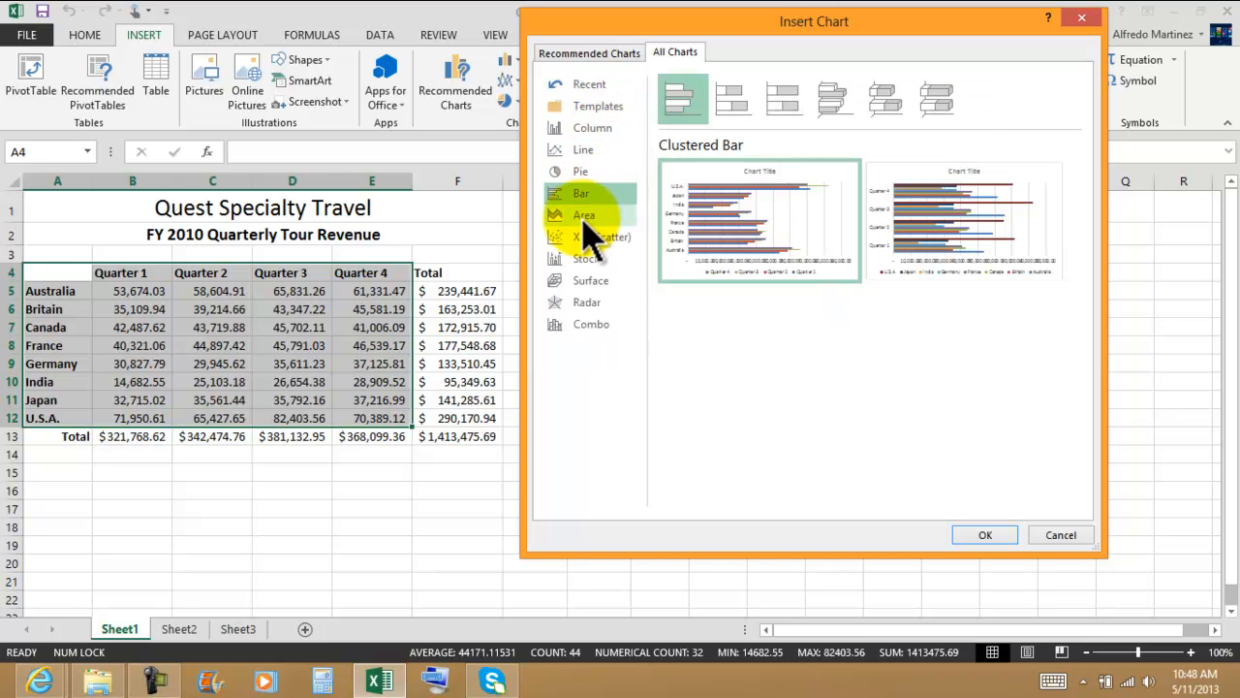
{"action": "left_click", "coordinate": [587, 216]}
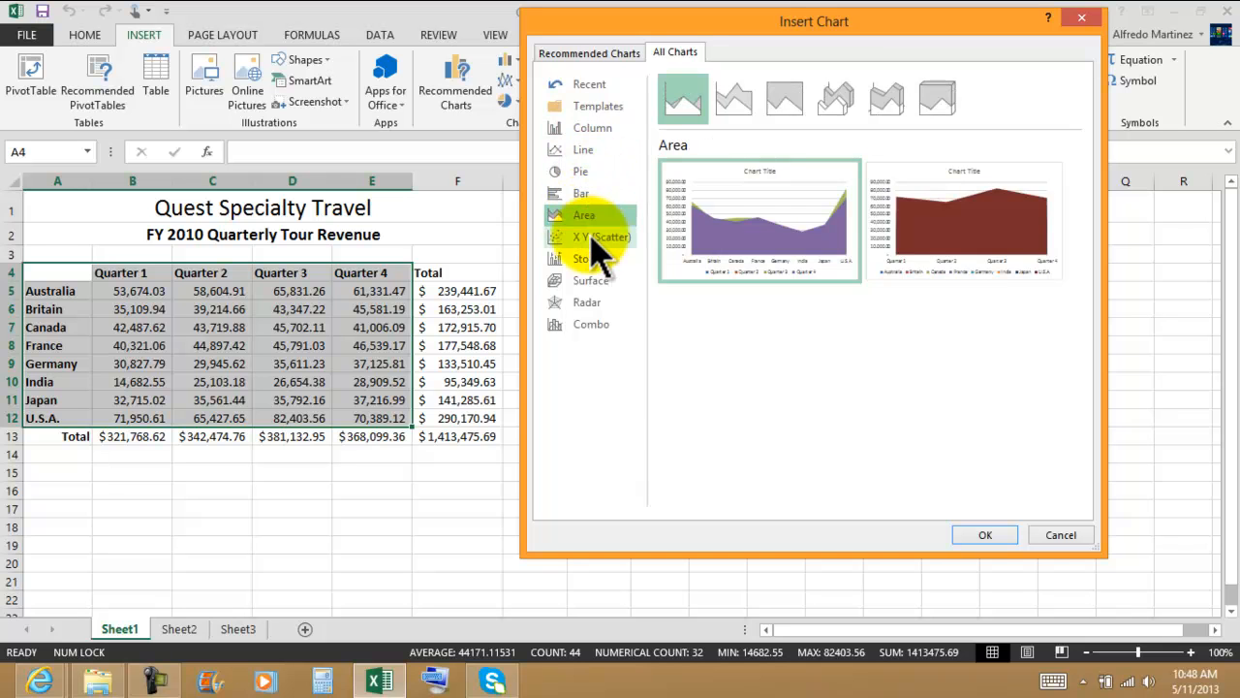
Step: Insert a Clustered Column chart with the quarters along the horizontal axis and the countries as series
{"action": "left_click", "coordinate": [586, 129]}
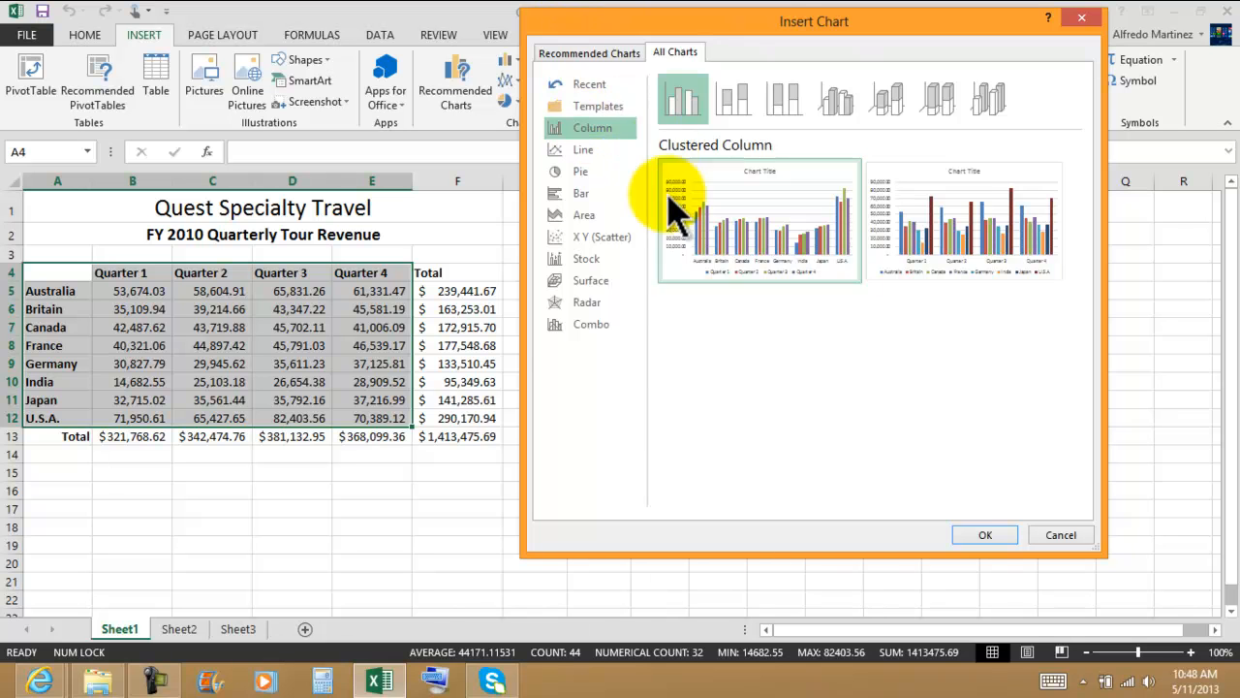
{"action": "mouse_move", "coordinate": [765, 247]}
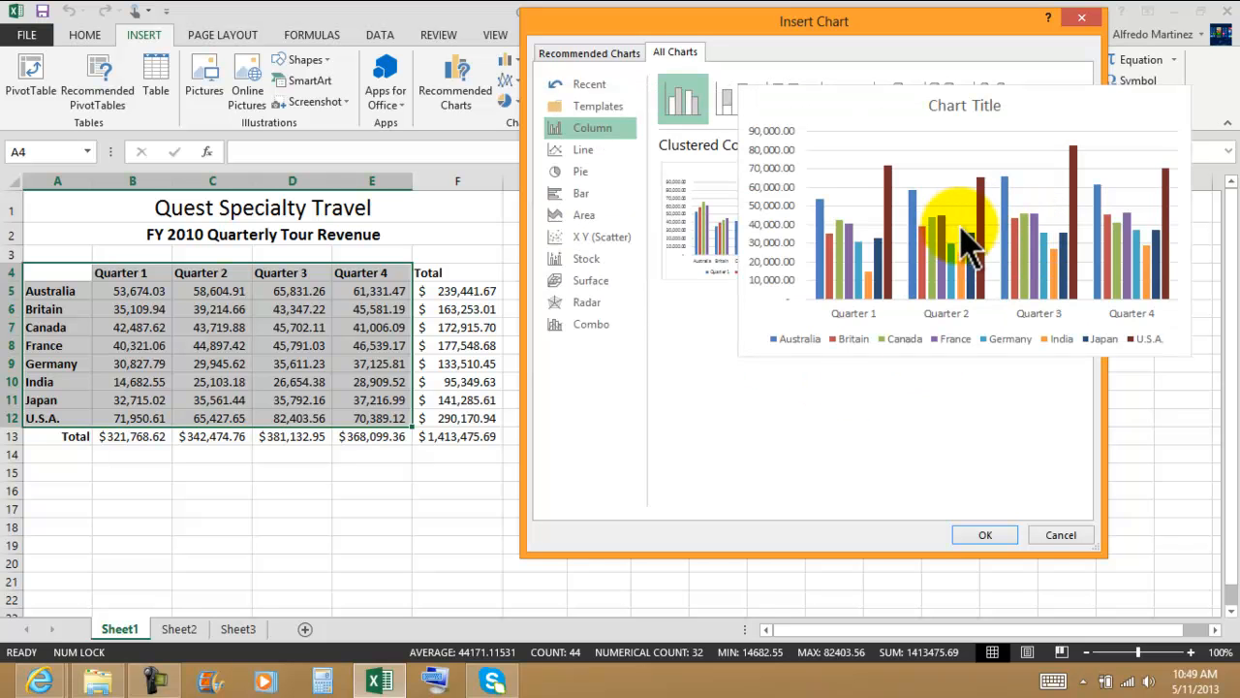
{"action": "left_click", "coordinate": [984, 535]}
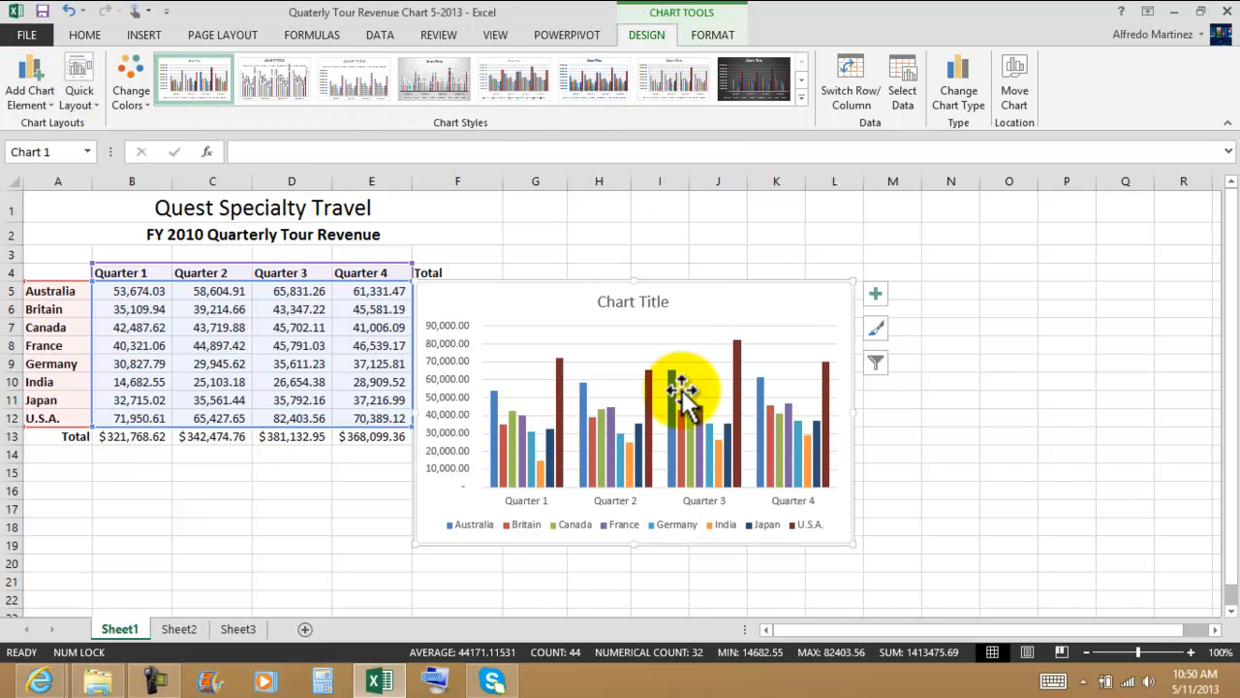
Step: Examine the chart's formatting tools, chart elements, style previews and series filters without applying any change, ending with the plot area selected
{"action": "left_click", "coordinate": [717, 39]}
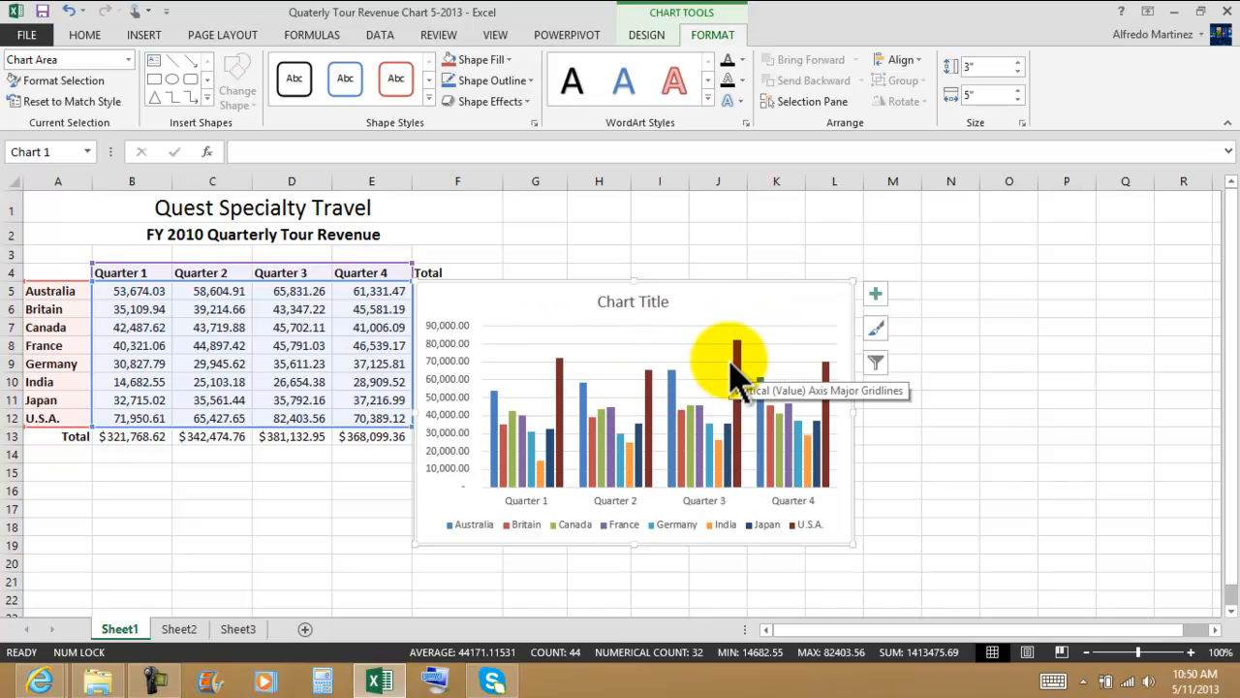
{"action": "left_click", "coordinate": [875, 294]}
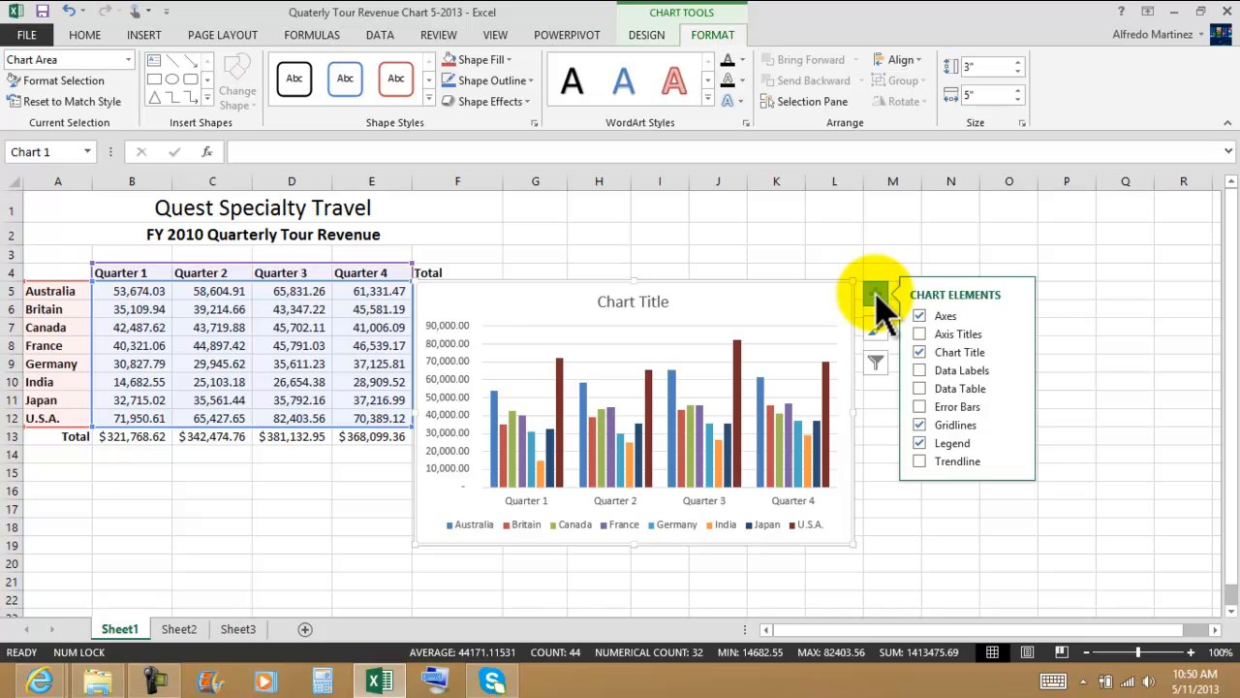
{"action": "left_click", "coordinate": [876, 296]}
{"action": "left_click", "coordinate": [874, 333]}
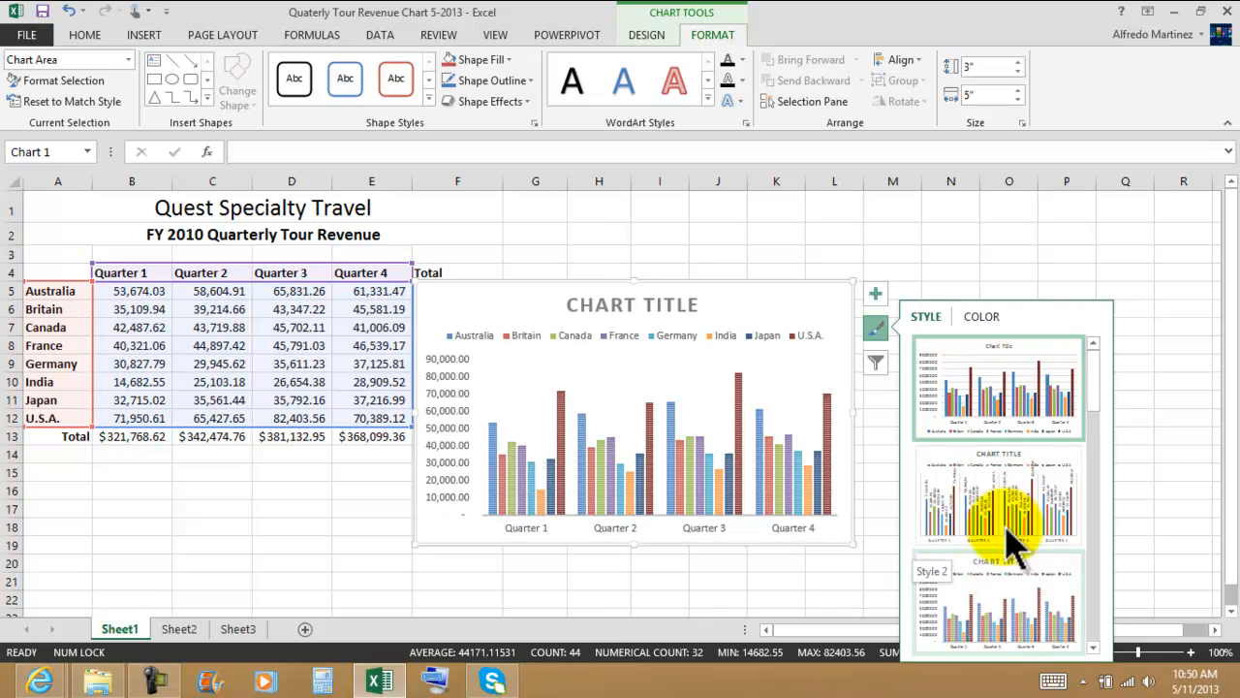
{"action": "left_click", "coordinate": [875, 363]}
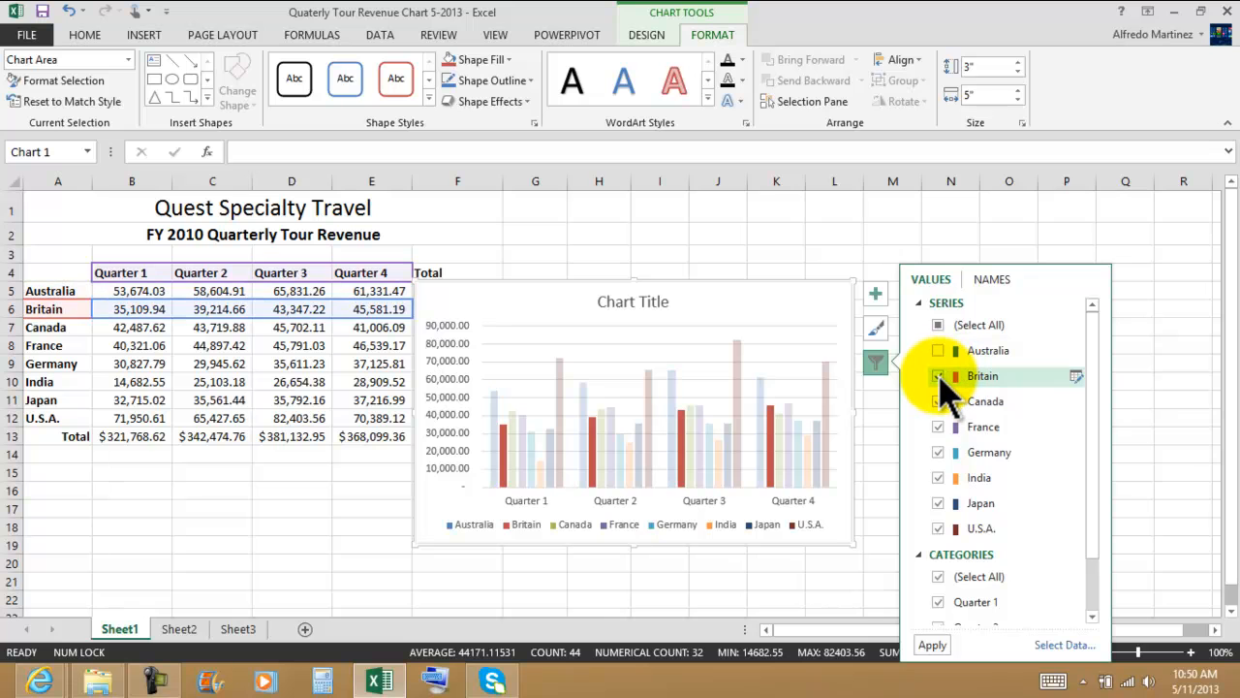
{"action": "left_click", "coordinate": [940, 350]}
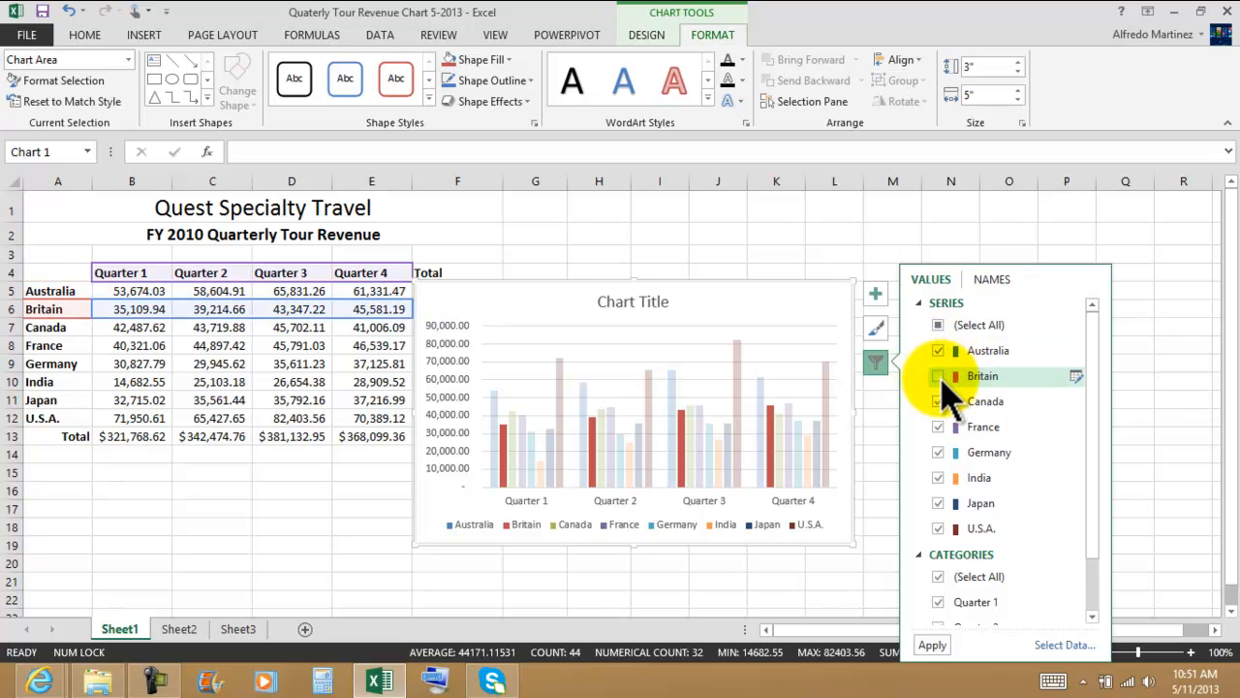
{"action": "left_click", "coordinate": [831, 304]}
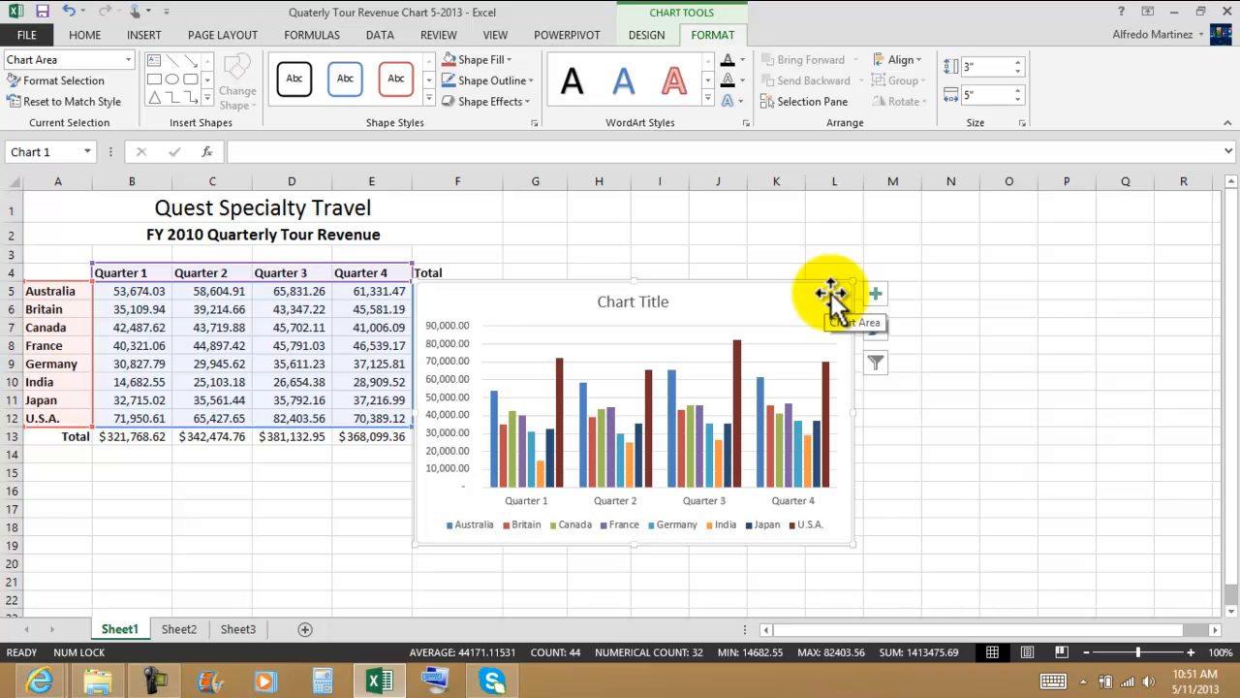
{"action": "left_click", "coordinate": [764, 329]}
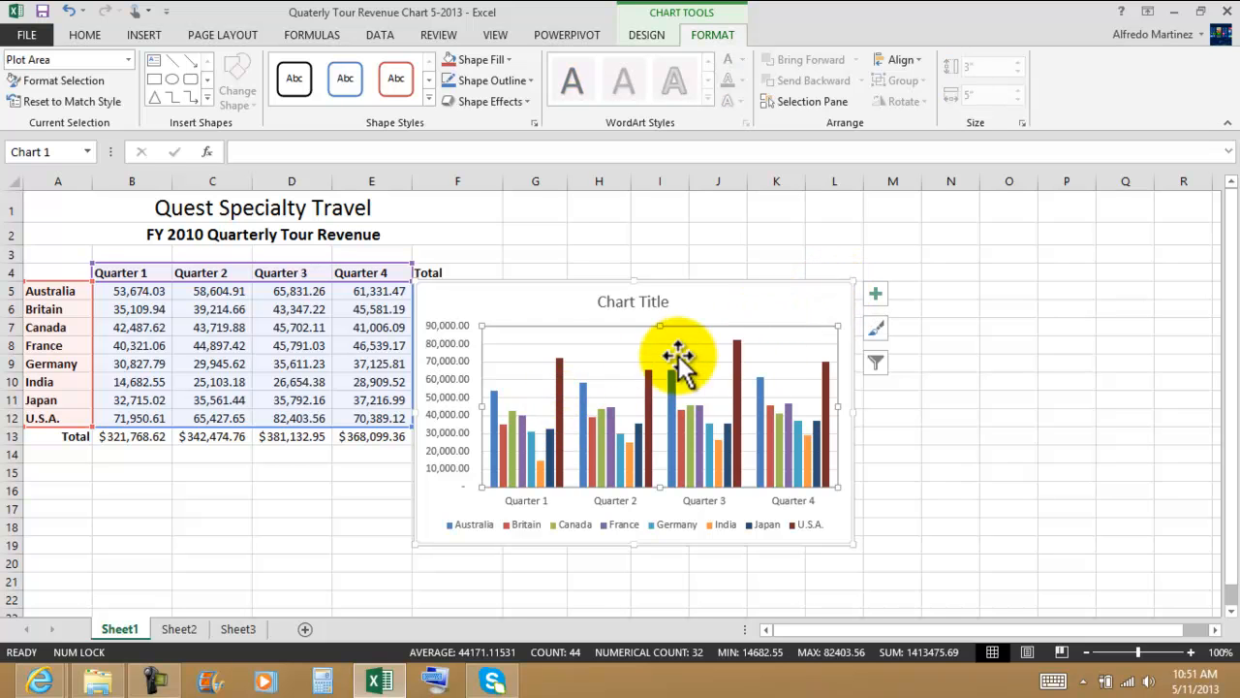
Step: Examine the Quarter 3 data points and the selected element's name, and select the chart's vertical value axis
{"action": "mouse_move", "coordinate": [702, 450]}
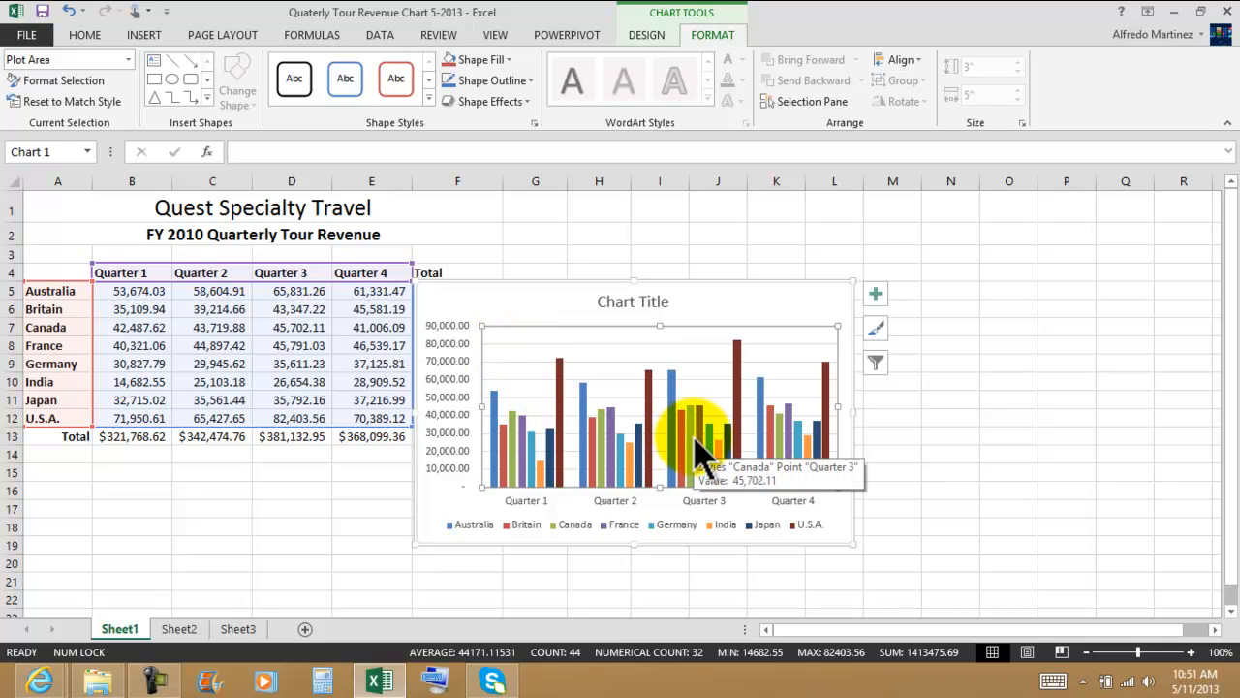
{"action": "mouse_move", "coordinate": [727, 427]}
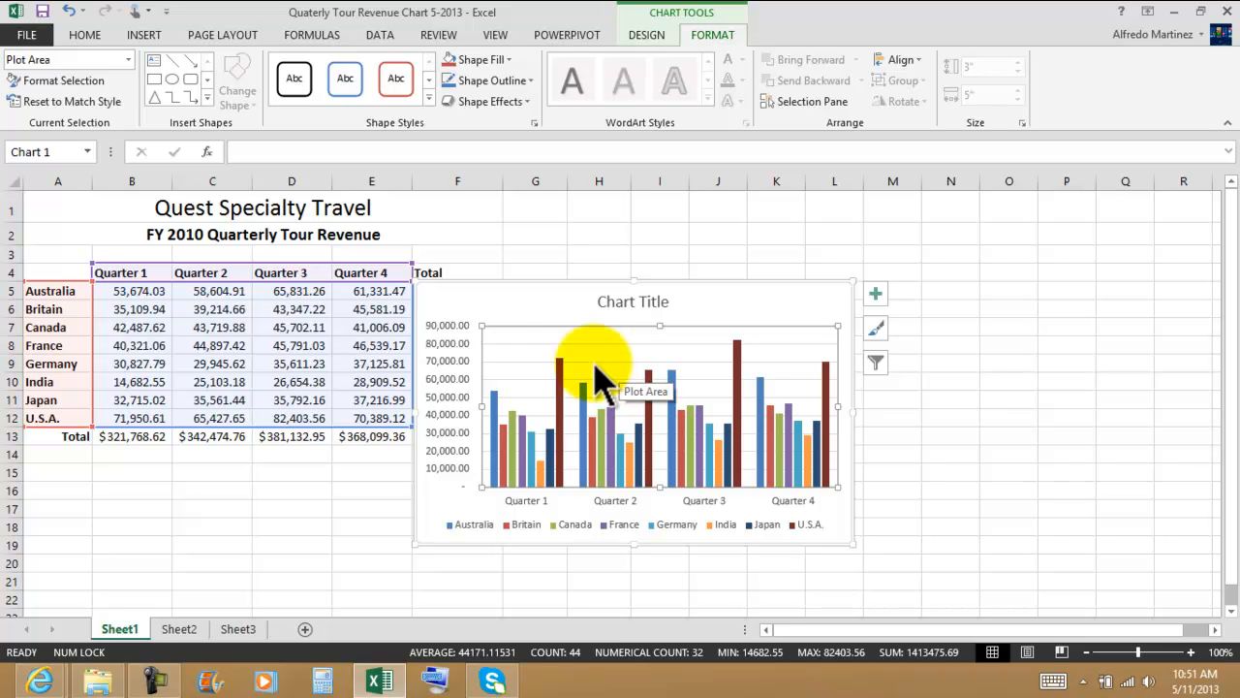
{"action": "left_click", "coordinate": [48, 59]}
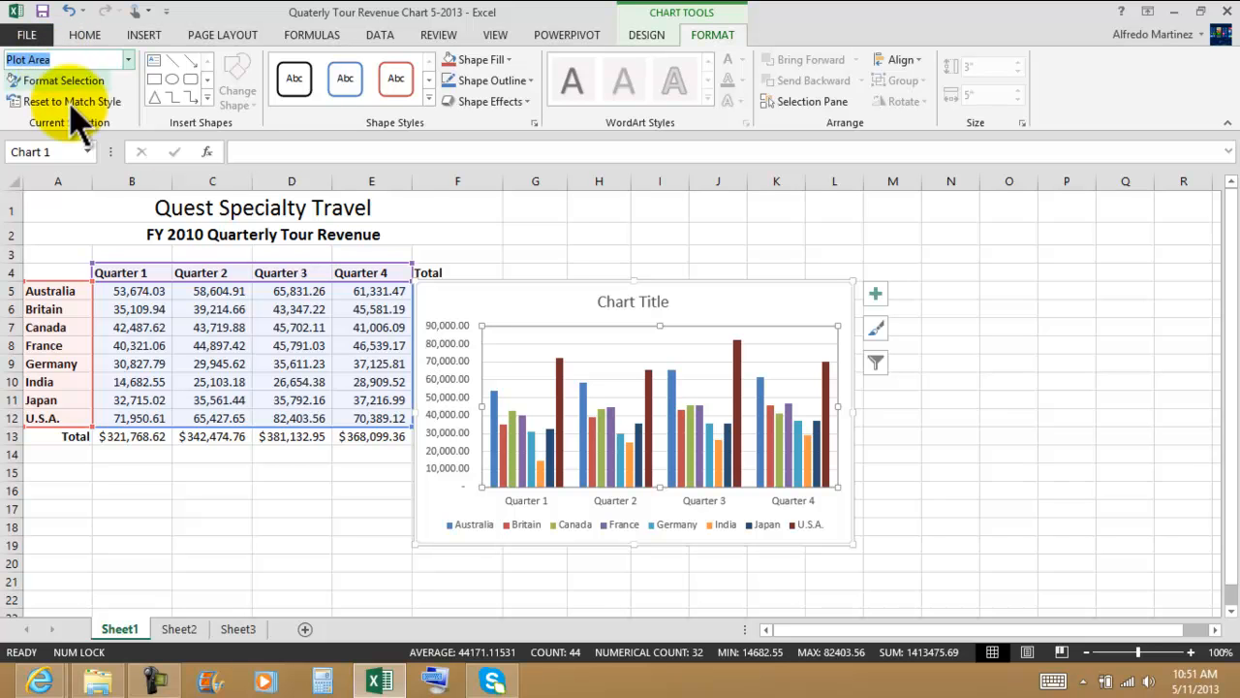
{"action": "left_click", "coordinate": [454, 345]}
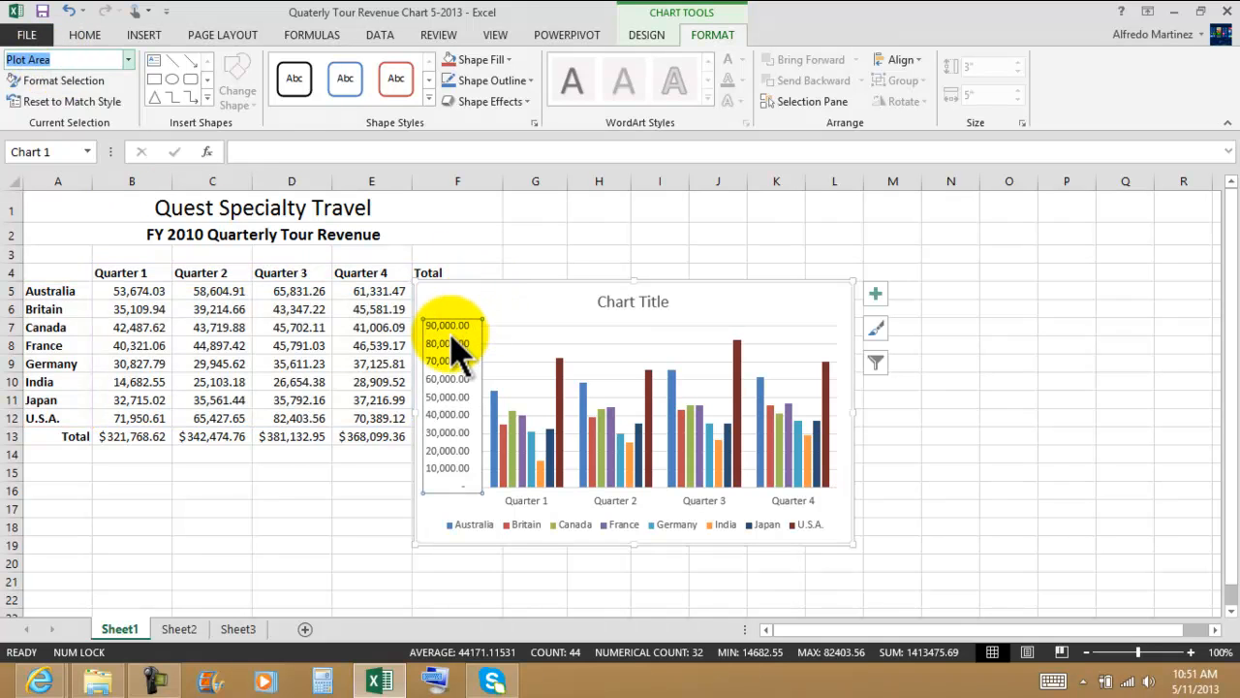
{"action": "left_click", "coordinate": [529, 344]}
{"action": "left_click", "coordinate": [452, 346]}
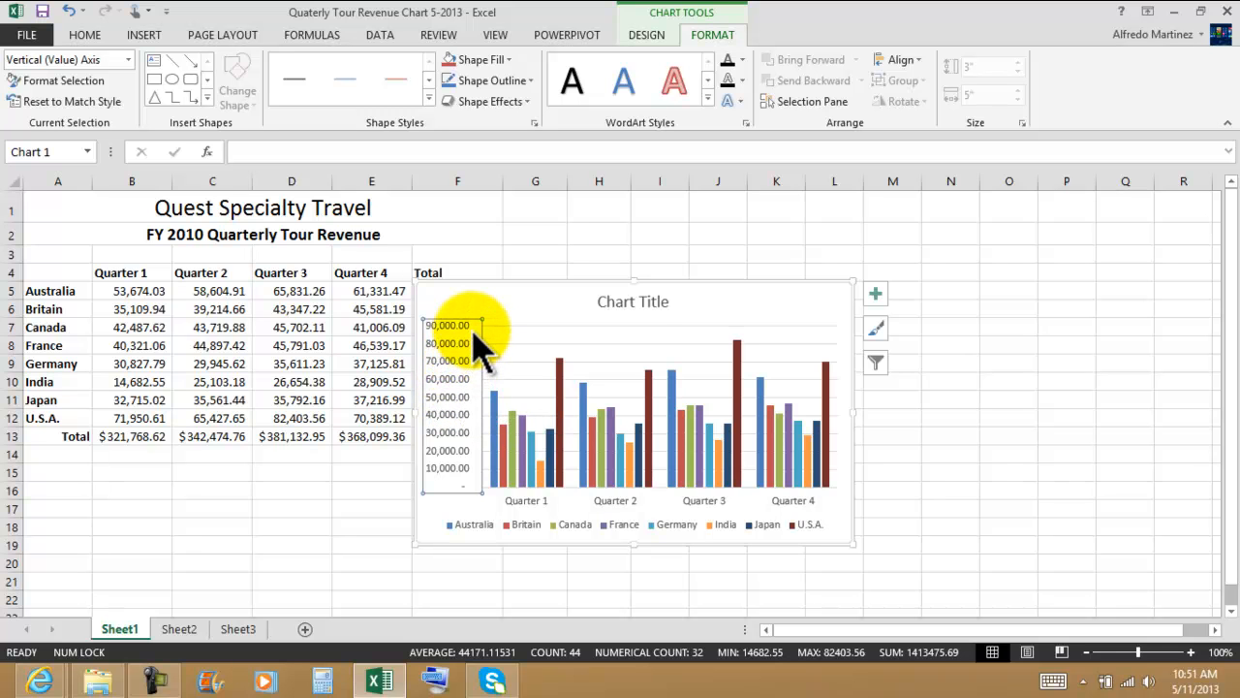
Step: Move the whole chart clear of the Total column so its upper-left corner sits near cell G2
{"action": "left_click_drag", "start_coordinate": [477, 331], "coordinate": [626, 338]}
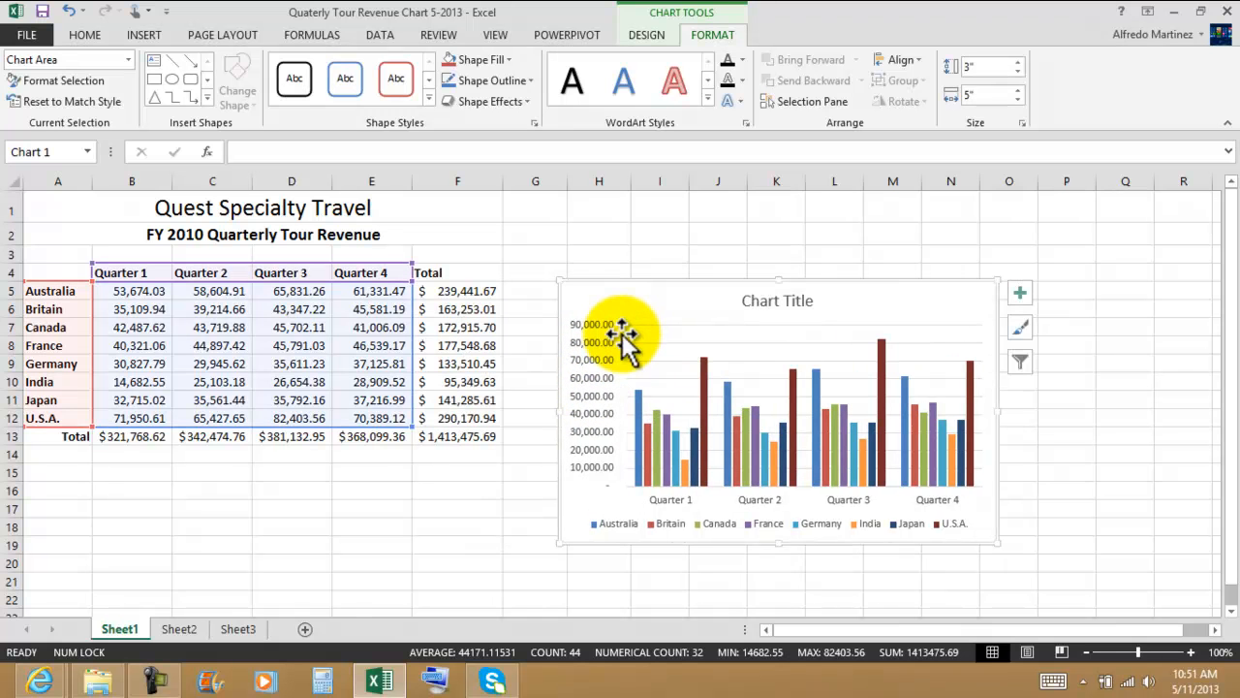
{"action": "left_click", "coordinate": [603, 340]}
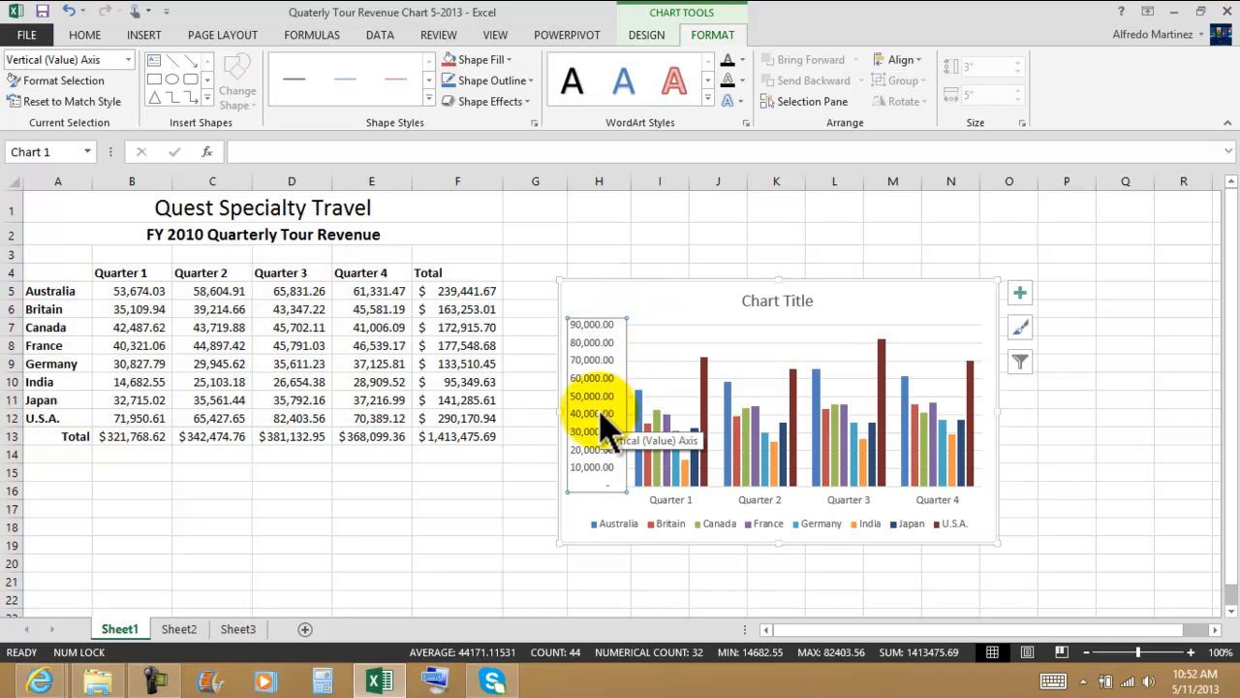
{"action": "left_click", "coordinate": [585, 288]}
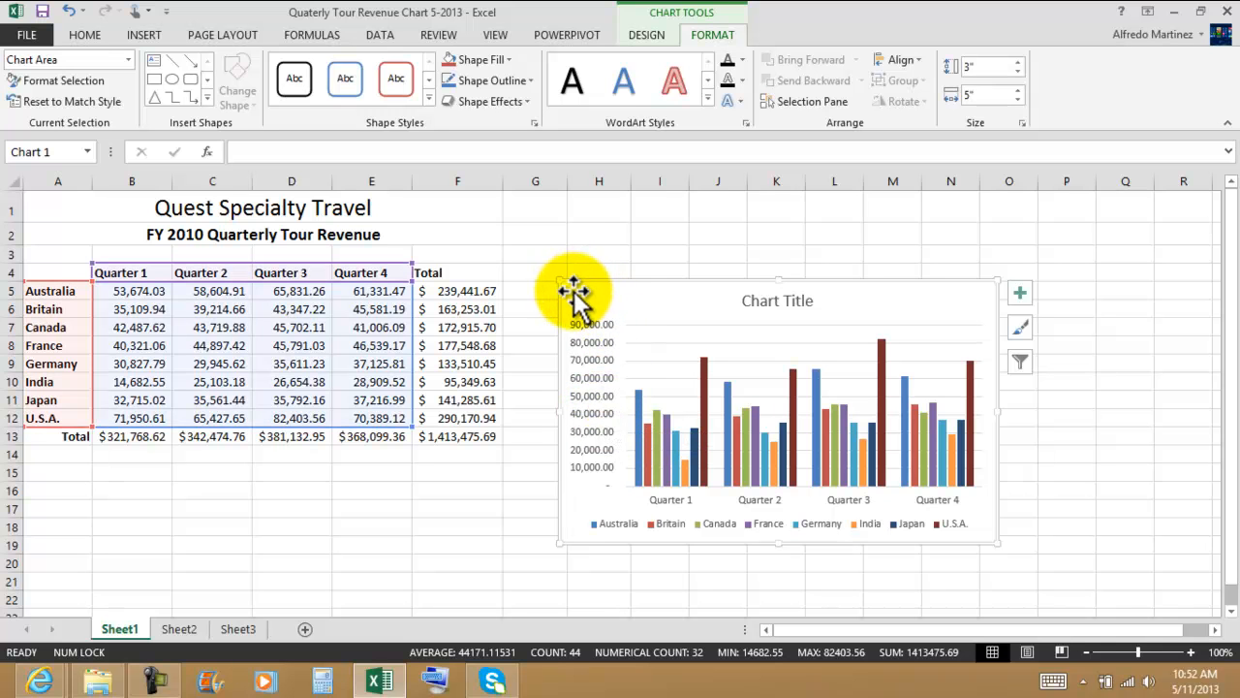
{"action": "mouse_move", "coordinate": [574, 288]}
{"action": "left_mouse_down"}
{"action": "mouse_move", "coordinate": [551, 280]}
{"action": "mouse_move", "coordinate": [526, 230]}
{"action": "left_mouse_up"}
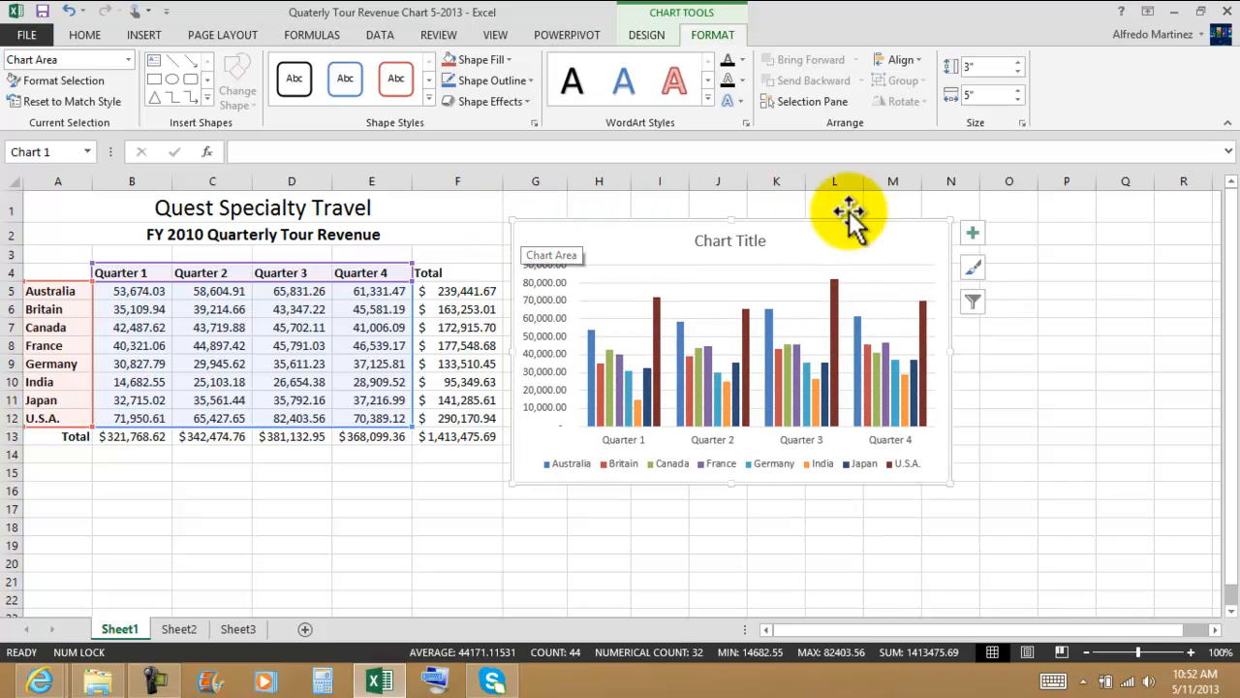
Step: Cut the chart, paste it at cell A15, and move the pasted chart beside the Total column near cell G2
{"action": "left_click", "coordinate": [84, 34]}
{"action": "left_click", "coordinate": [74, 62]}
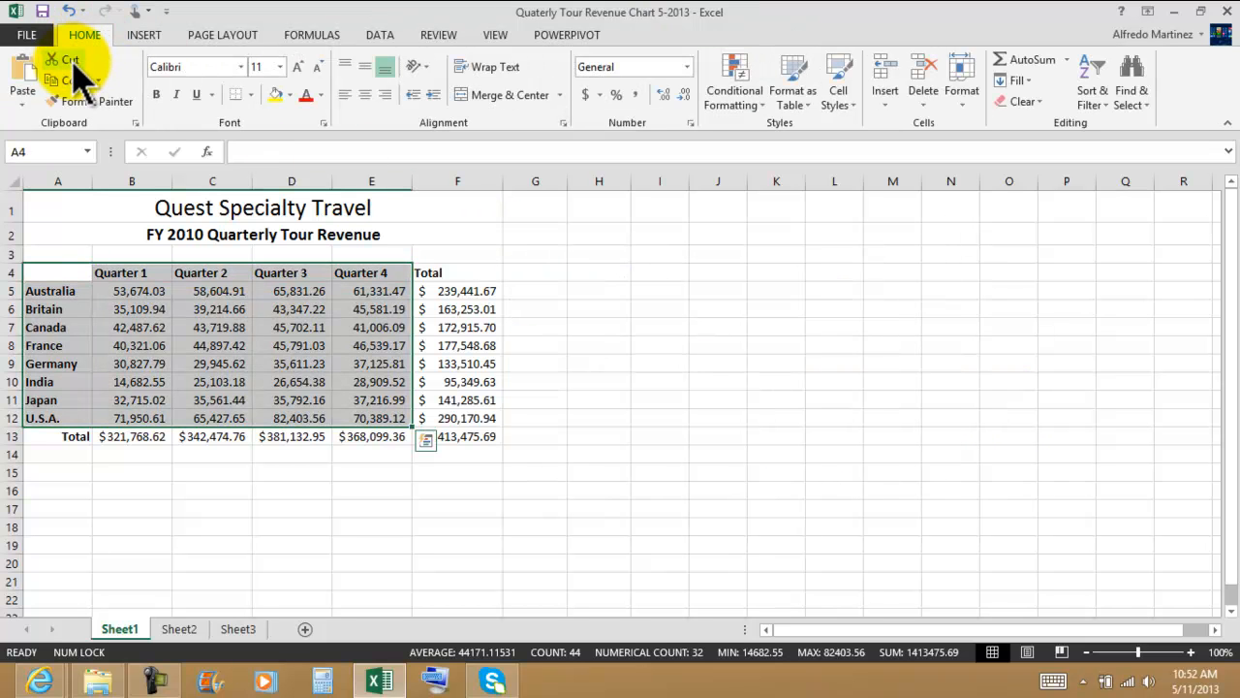
{"action": "left_click", "coordinate": [66, 473]}
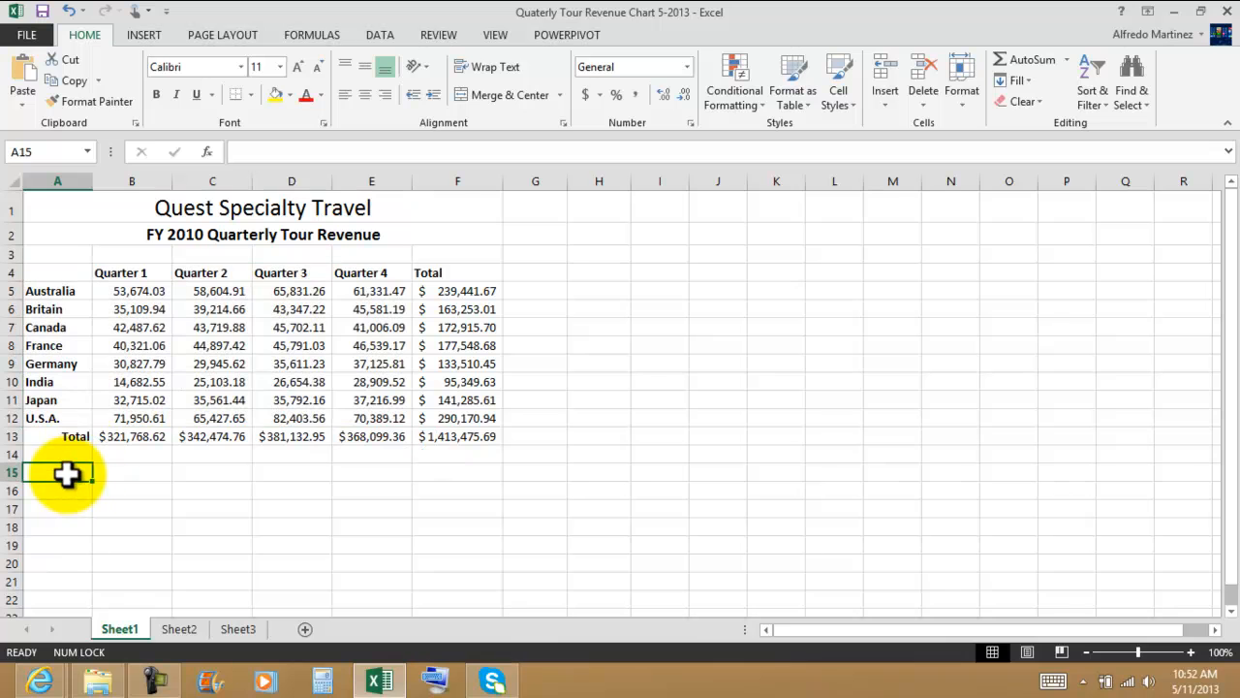
{"action": "left_click", "coordinate": [27, 77]}
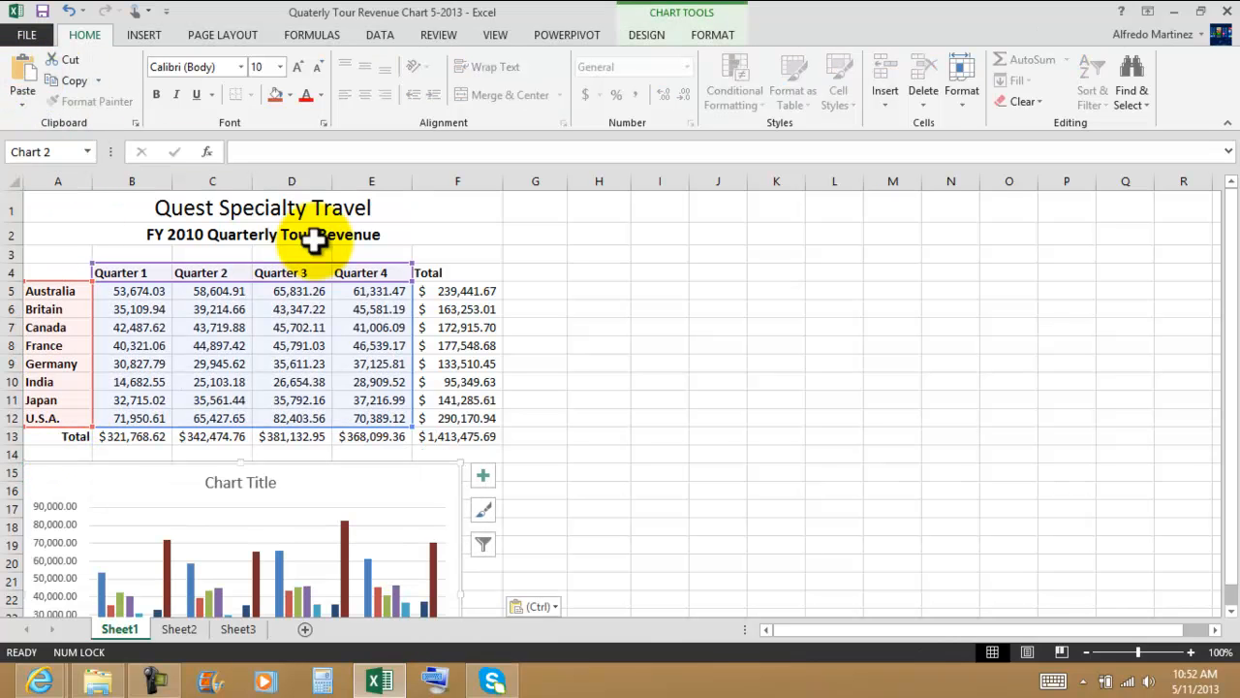
{"action": "scroll", "coordinate": [407, 373], "scroll_direction": "down", "scroll_amount": 4}
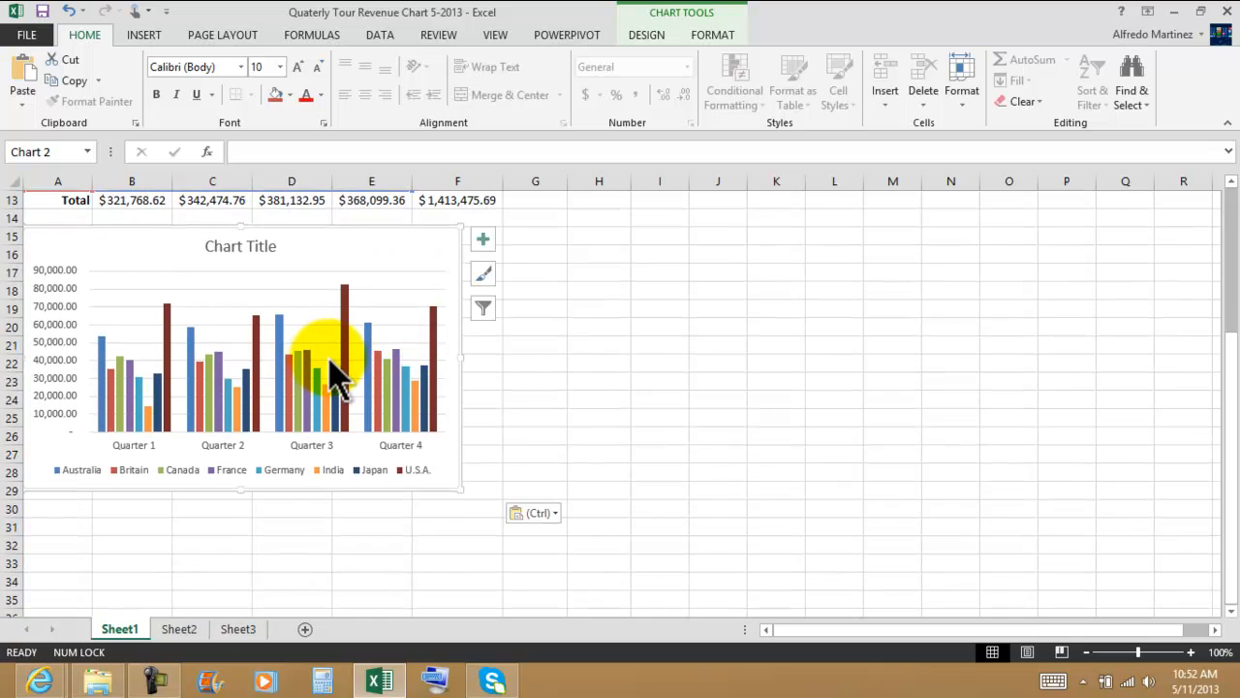
{"action": "scroll", "coordinate": [330, 363], "scroll_direction": "up", "scroll_amount": 4}
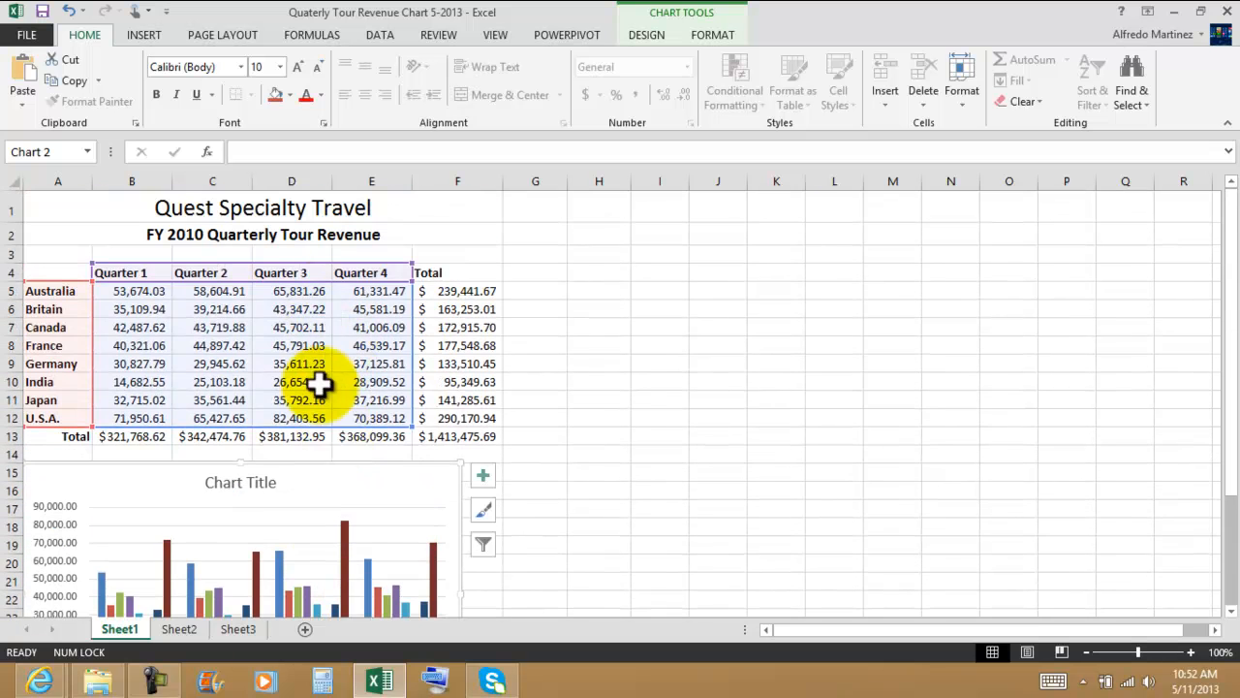
{"action": "mouse_move", "coordinate": [429, 484]}
{"action": "left_mouse_down"}
{"action": "mouse_move", "coordinate": [816, 430]}
{"action": "mouse_move", "coordinate": [960, 315]}
{"action": "mouse_move", "coordinate": [941, 263]}
{"action": "mouse_move", "coordinate": [905, 233]}
{"action": "mouse_move", "coordinate": [921, 235]}
{"action": "left_mouse_up"}
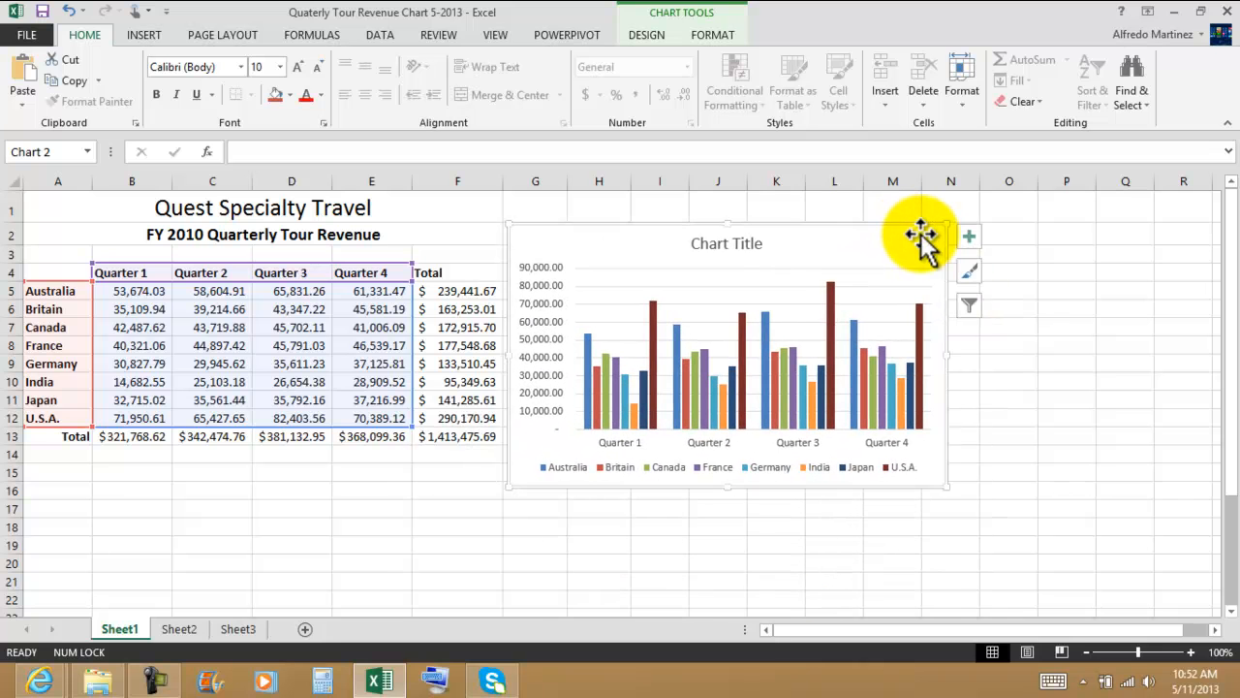
{"action": "left_click", "coordinate": [1041, 418]}
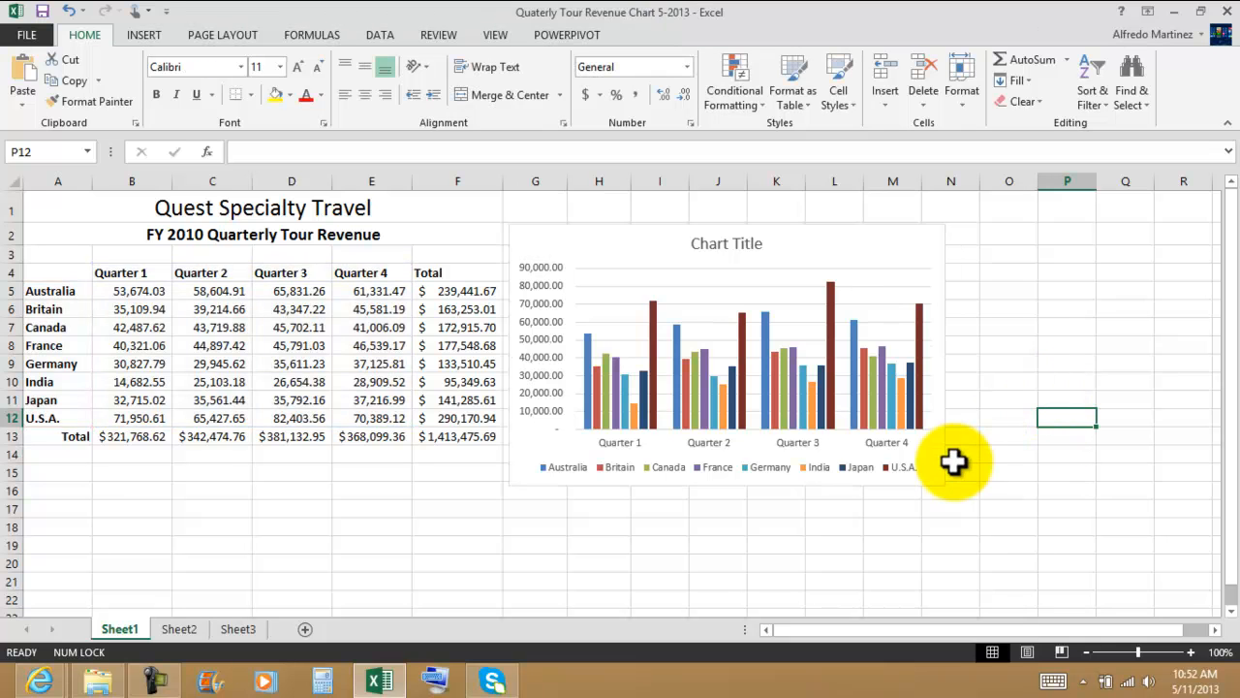
Step: Shrink the chart slightly from its lower corner, and set its size to 3" high and 5" wide
{"action": "left_click", "coordinate": [922, 244]}
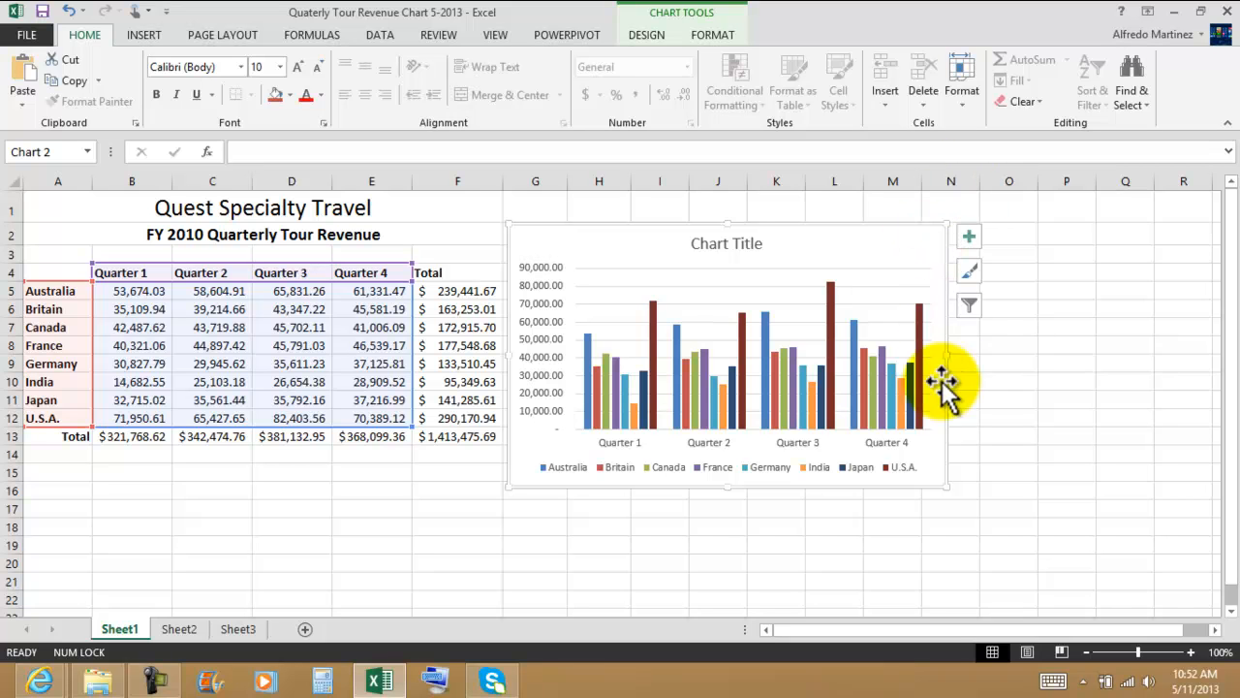
{"action": "mouse_move", "coordinate": [948, 488]}
{"action": "left_mouse_down"}
{"action": "mouse_move", "coordinate": [977, 501]}
{"action": "mouse_move", "coordinate": [937, 479]}
{"action": "left_mouse_up"}
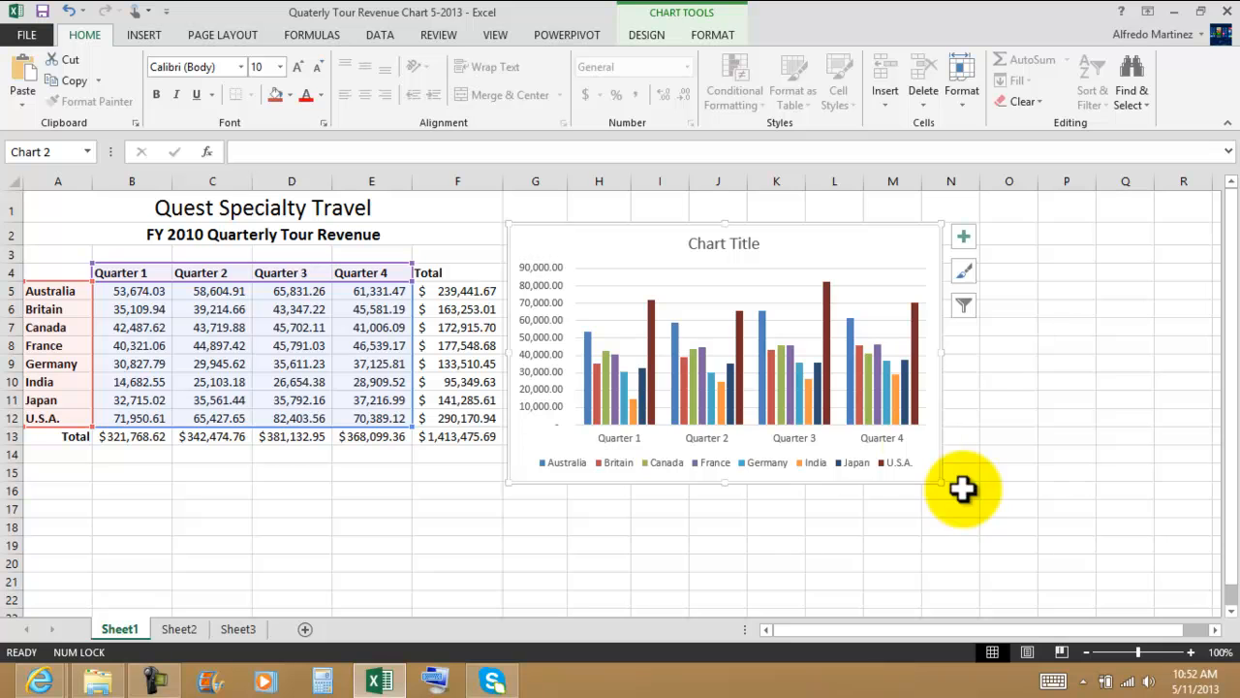
{"action": "left_click", "coordinate": [712, 36]}
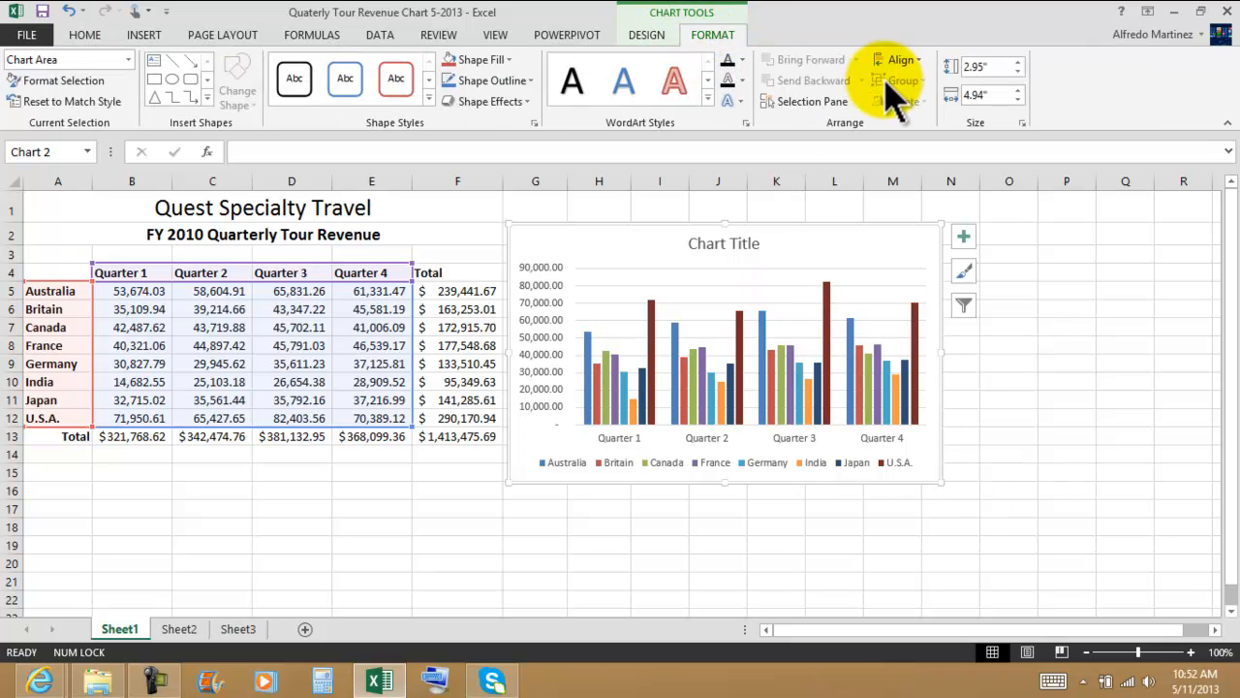
{"action": "left_click", "coordinate": [1017, 63]}
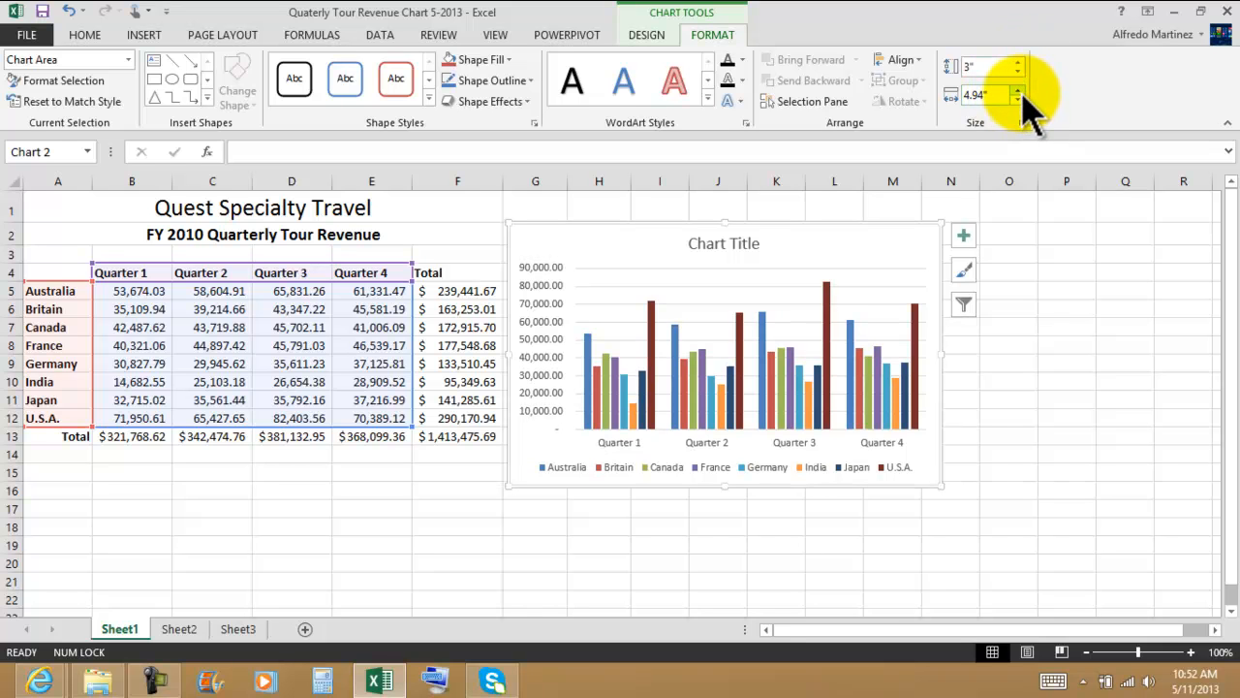
{"action": "left_click", "coordinate": [1018, 90]}
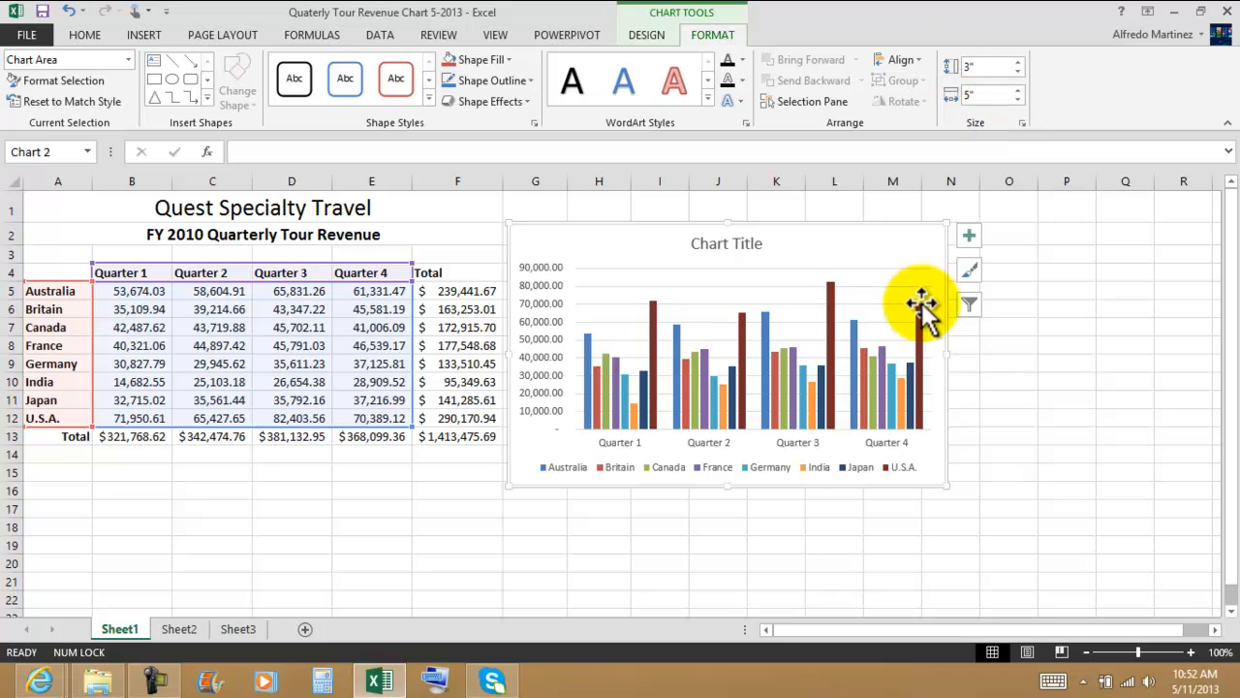
Step: Try the second, third and fourth preset chart styles on the column chart
{"action": "mouse_move", "coordinate": [859, 345]}
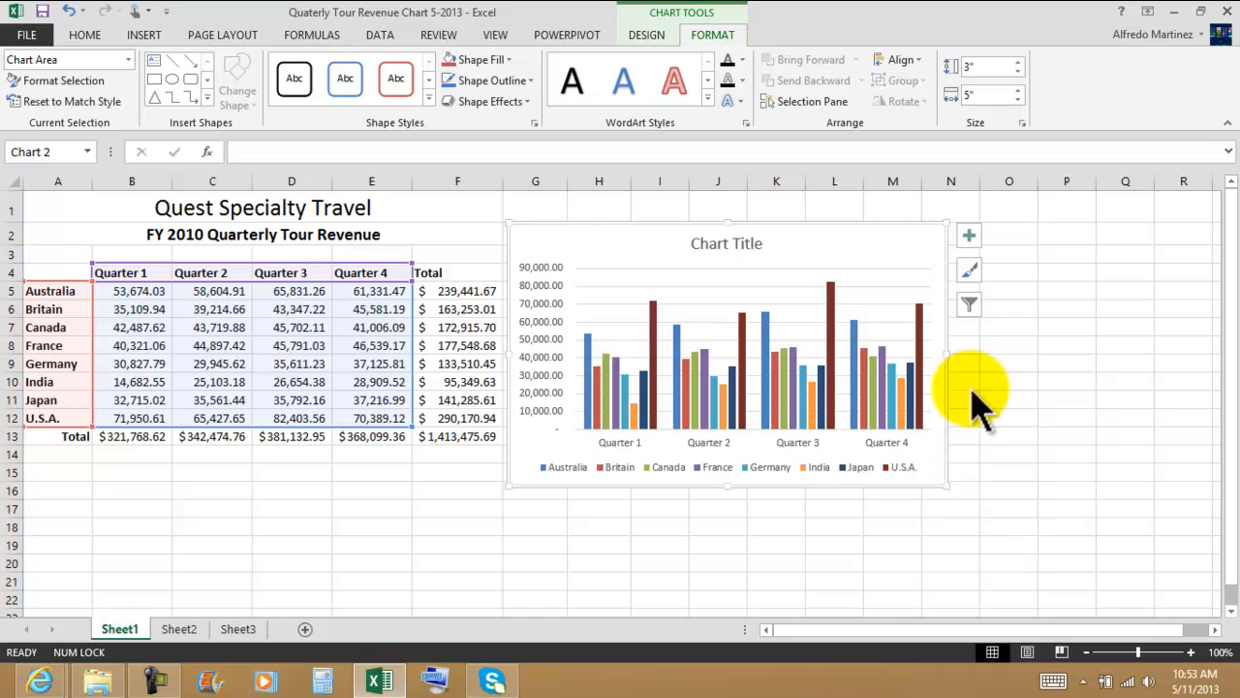
{"action": "left_click", "coordinate": [649, 37]}
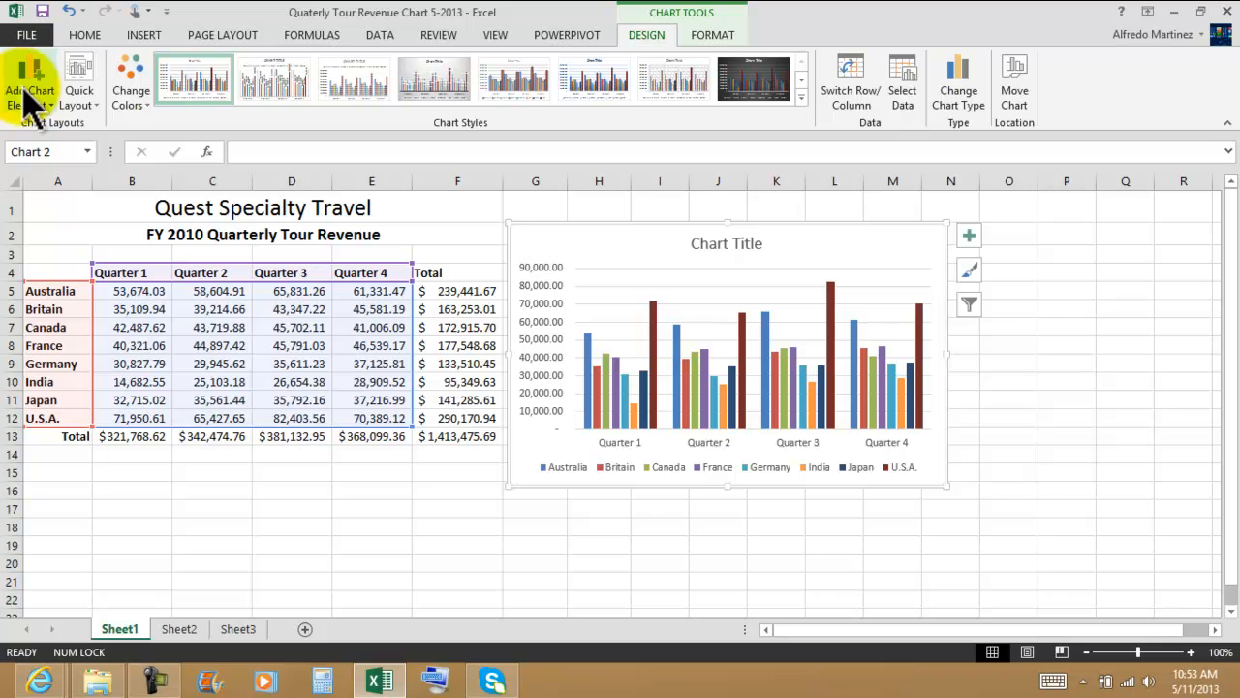
{"action": "left_click", "coordinate": [275, 77]}
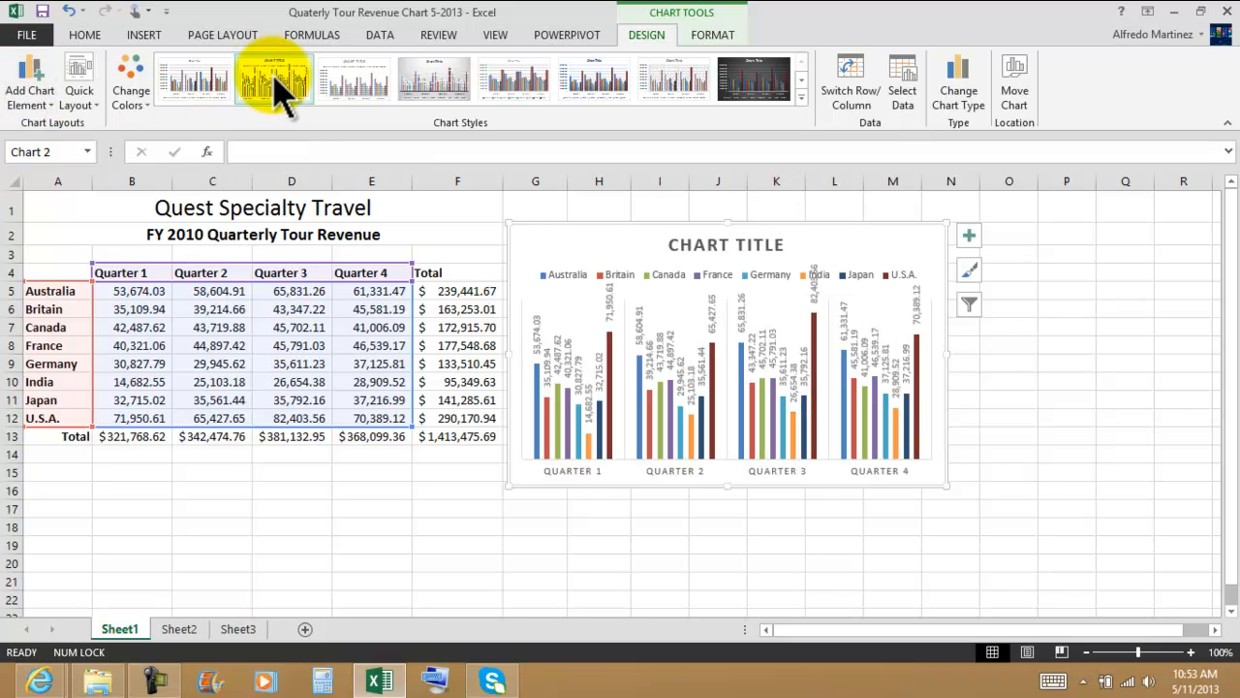
{"action": "left_click", "coordinate": [349, 77]}
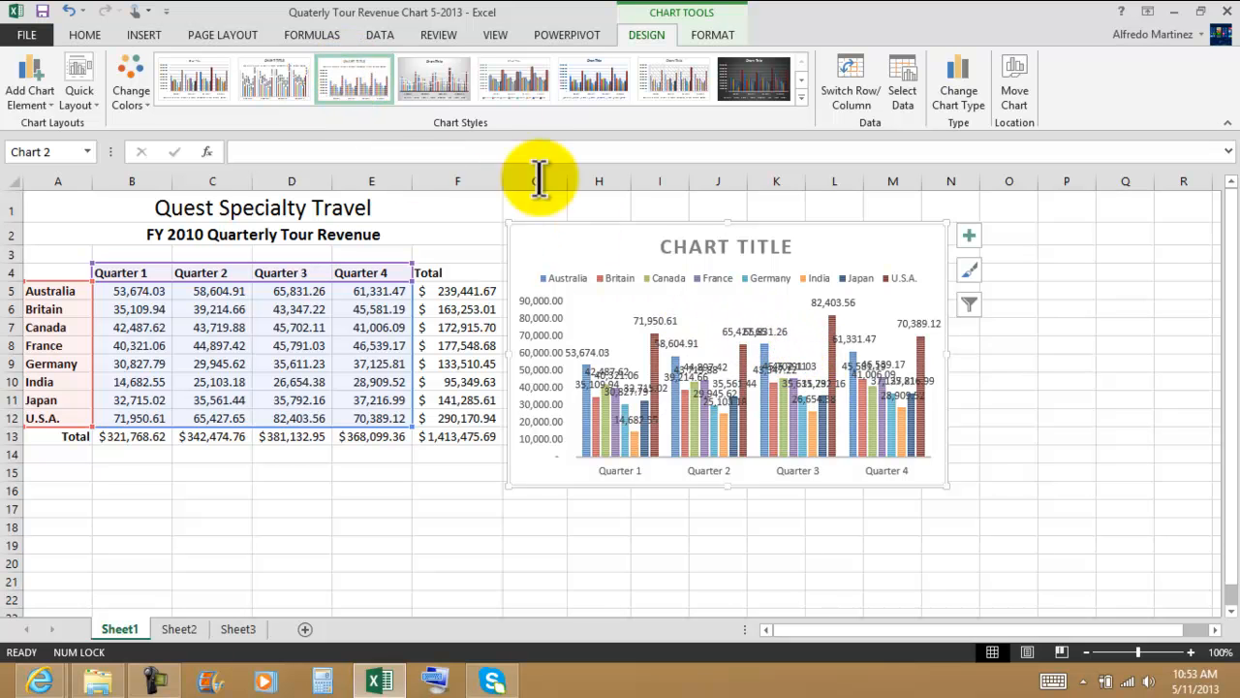
{"action": "left_click", "coordinate": [438, 82]}
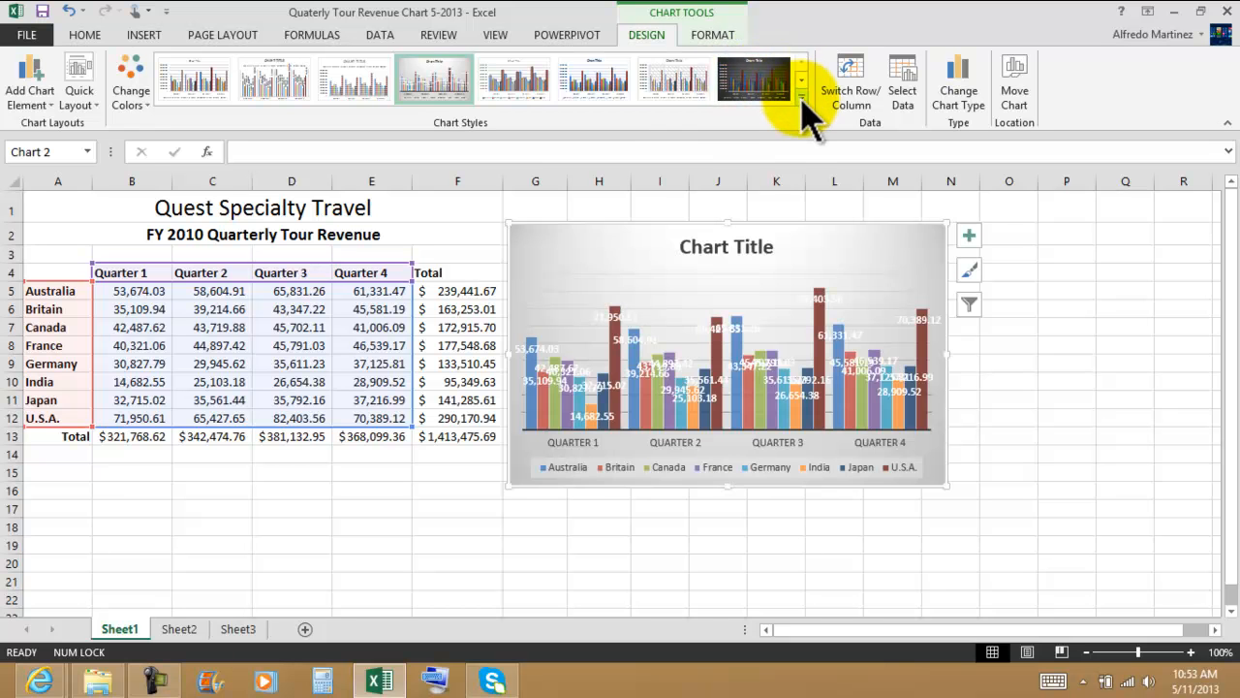
Step: Preview styles in the full chart style gallery and reapply the first preset style to the chart
{"action": "left_click", "coordinate": [801, 97]}
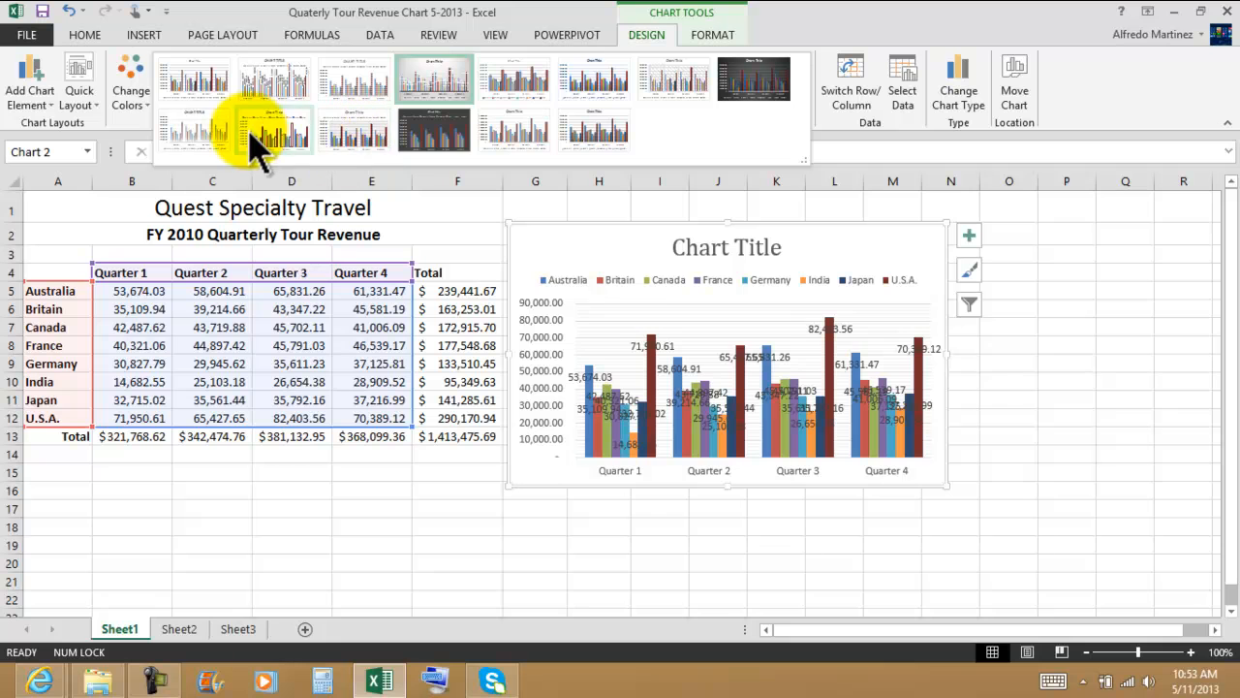
{"action": "left_click", "coordinate": [196, 83]}
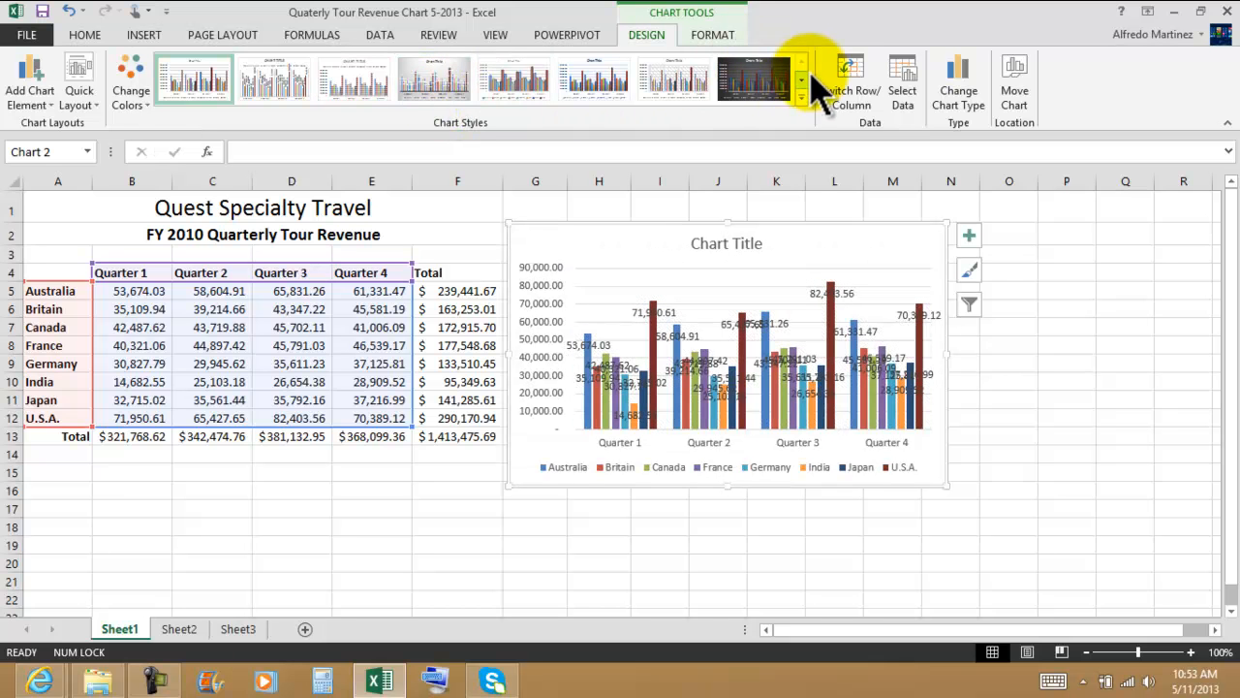
{"action": "left_click", "coordinate": [802, 81]}
{"action": "left_click", "coordinate": [803, 95]}
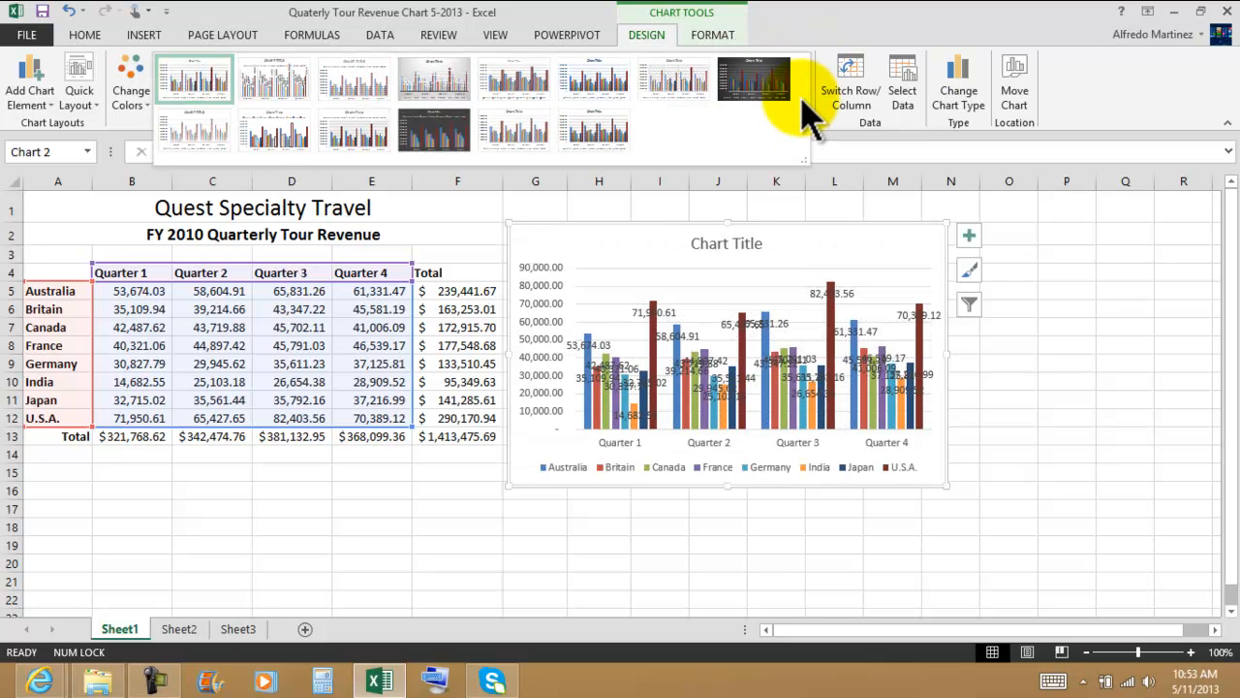
{"action": "left_click", "coordinate": [205, 93]}
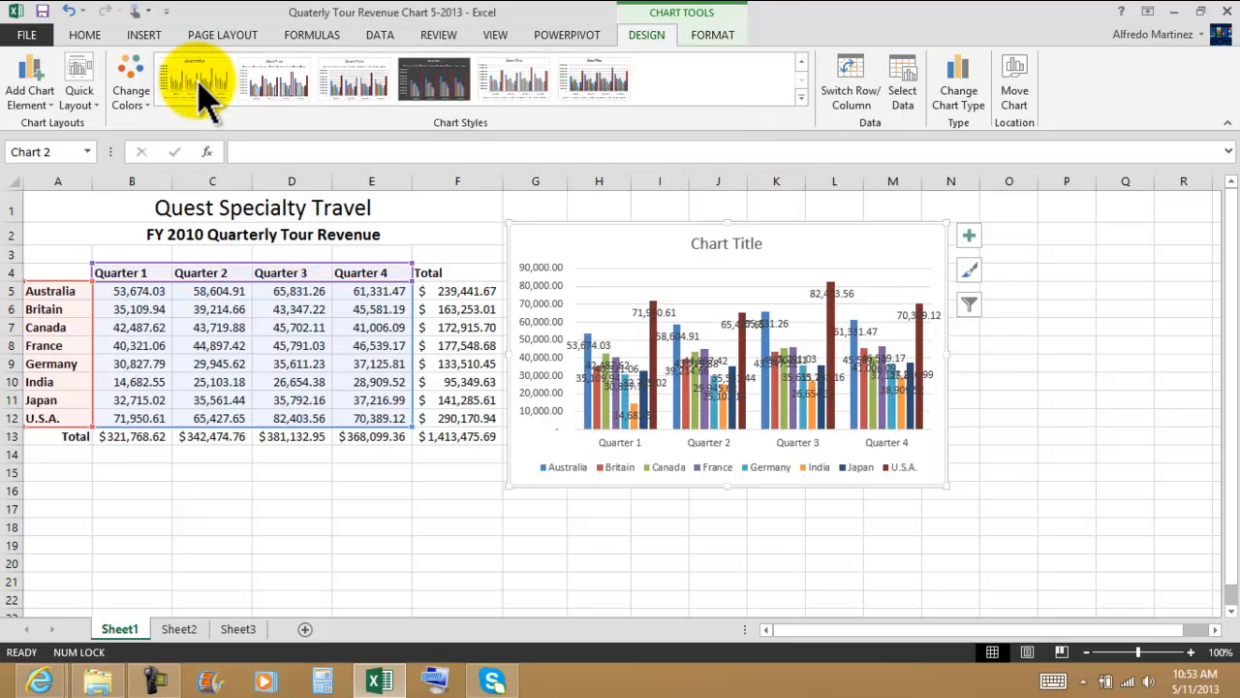
Step: Undo all of the chart style changes made to the column chart
{"action": "left_click", "coordinate": [70, 12]}
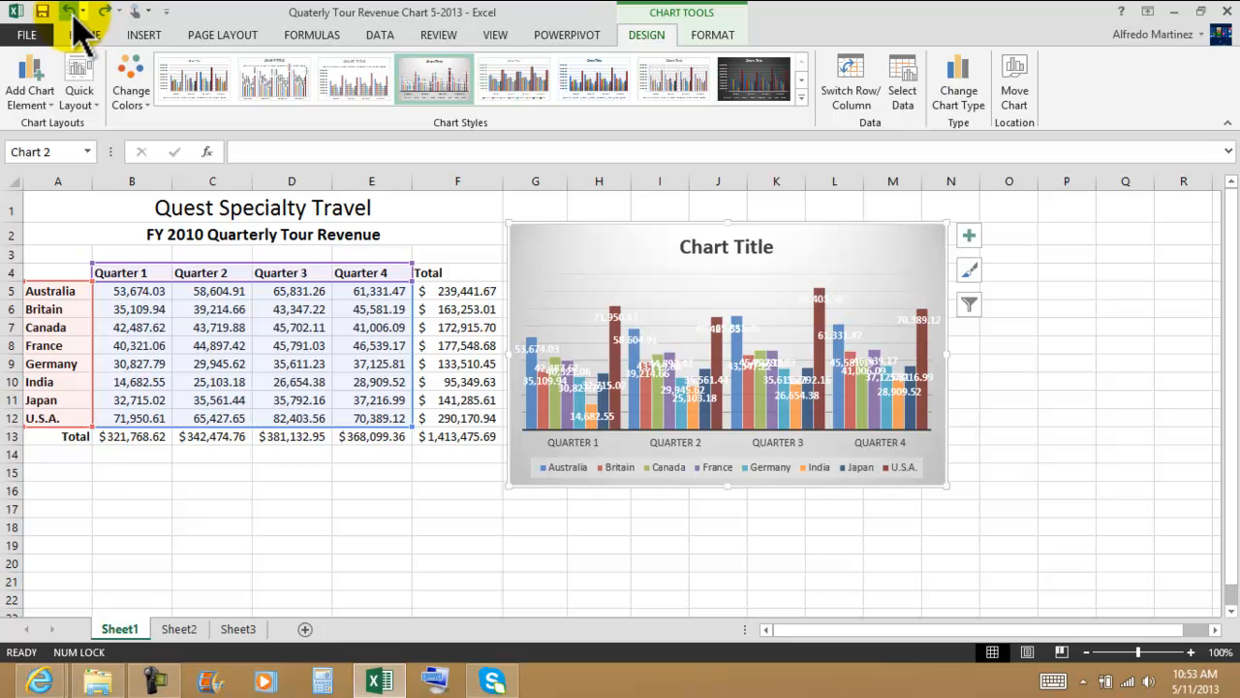
{"action": "left_click", "coordinate": [71, 13]}
{"action": "left_click", "coordinate": [72, 13]}
{"action": "left_click", "coordinate": [70, 12]}
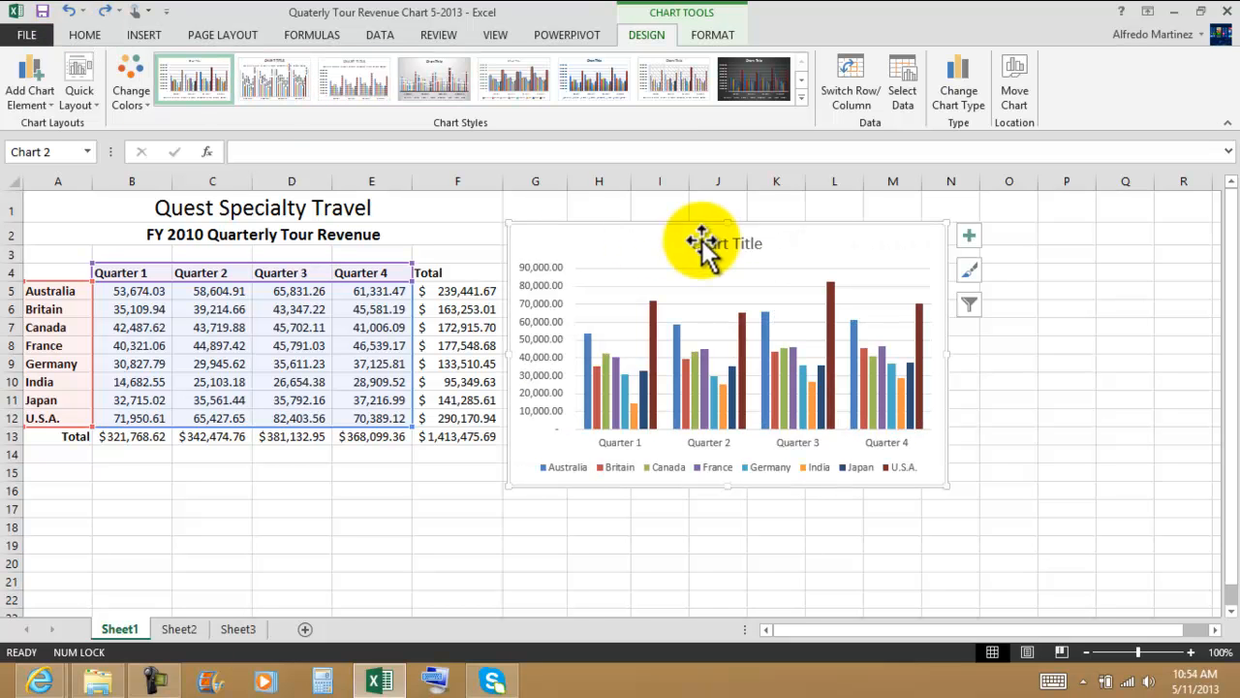
Step: Apply the fourth palette of the Colorful group to the column chart
{"action": "left_click", "coordinate": [134, 80]}
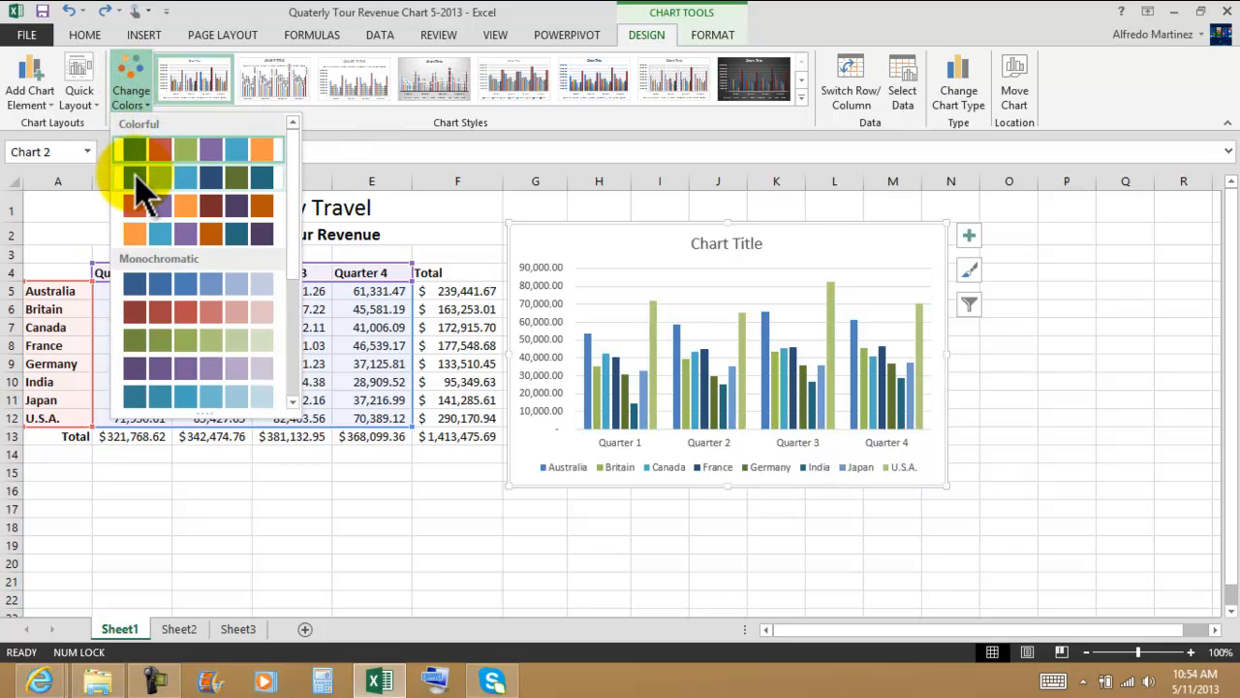
{"action": "left_click", "coordinate": [136, 95]}
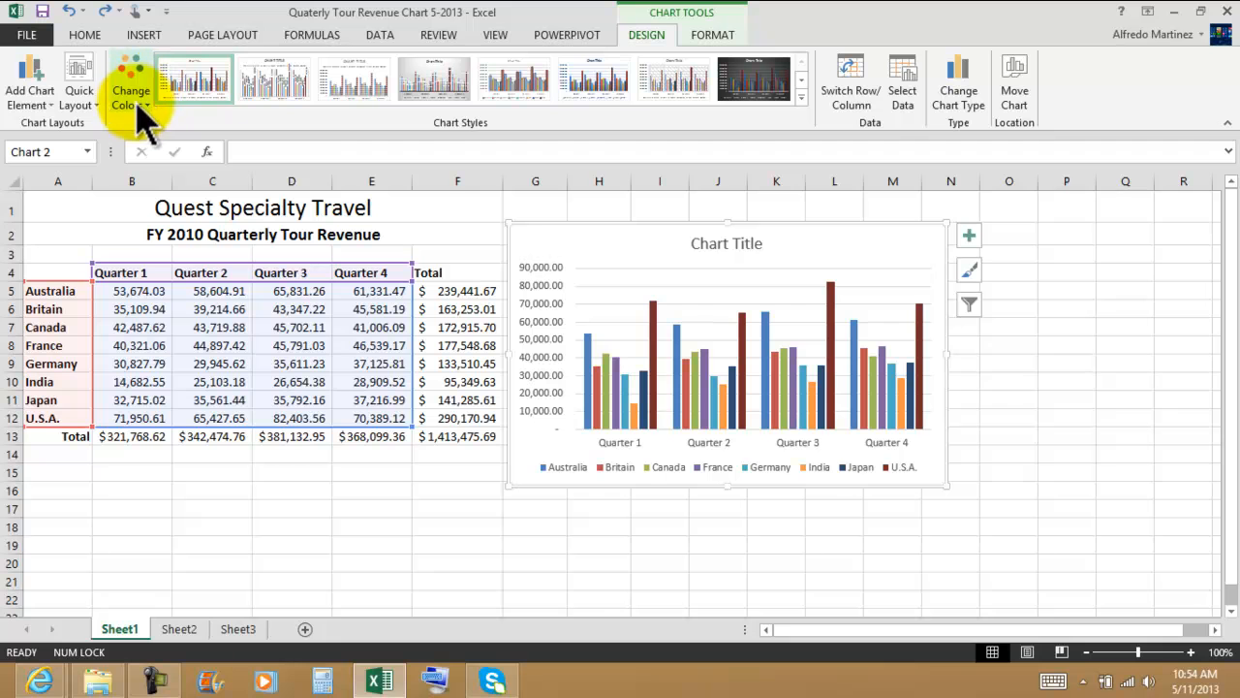
{"action": "left_click", "coordinate": [136, 99]}
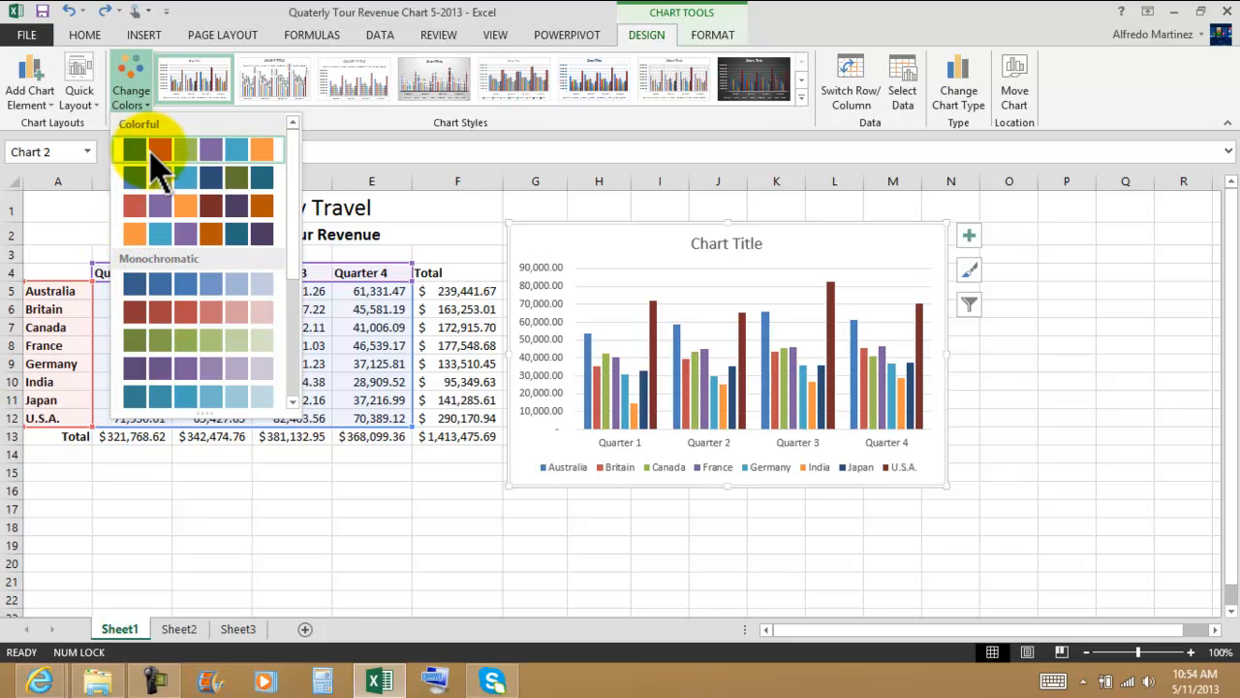
{"action": "left_click", "coordinate": [132, 234]}
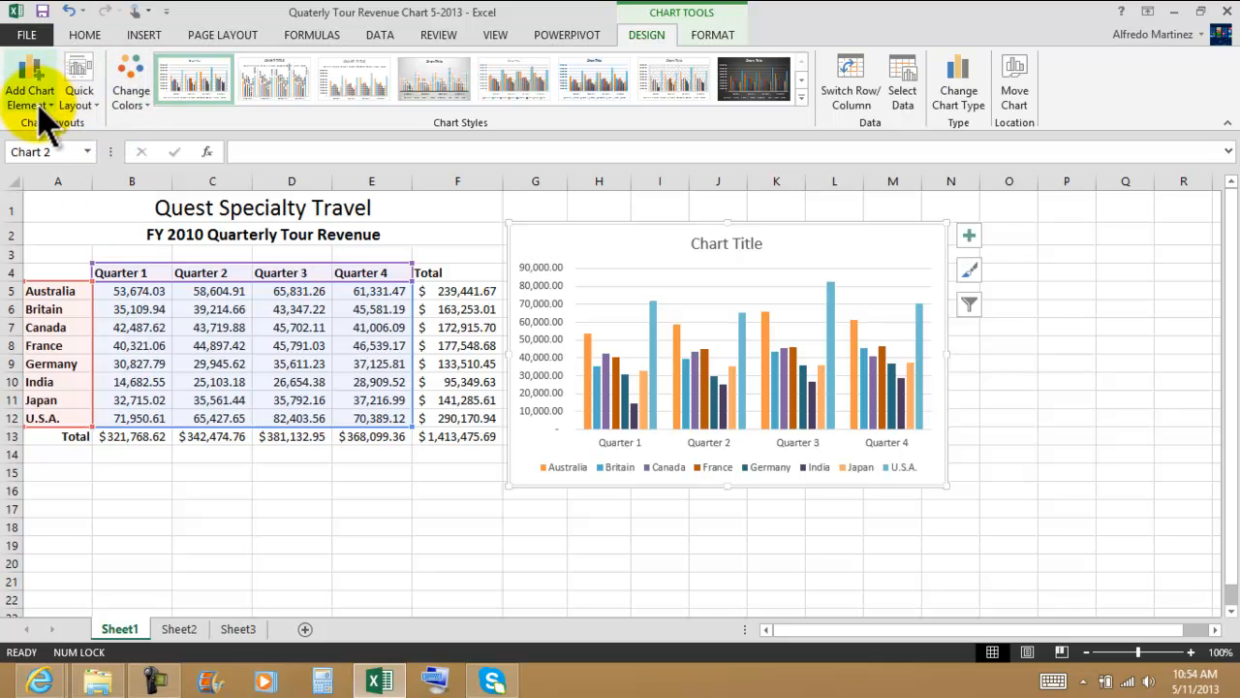
Step: Preview the quick layouts and the axes, axis title and chart title options for the chart without applying any
{"action": "left_click", "coordinate": [81, 101]}
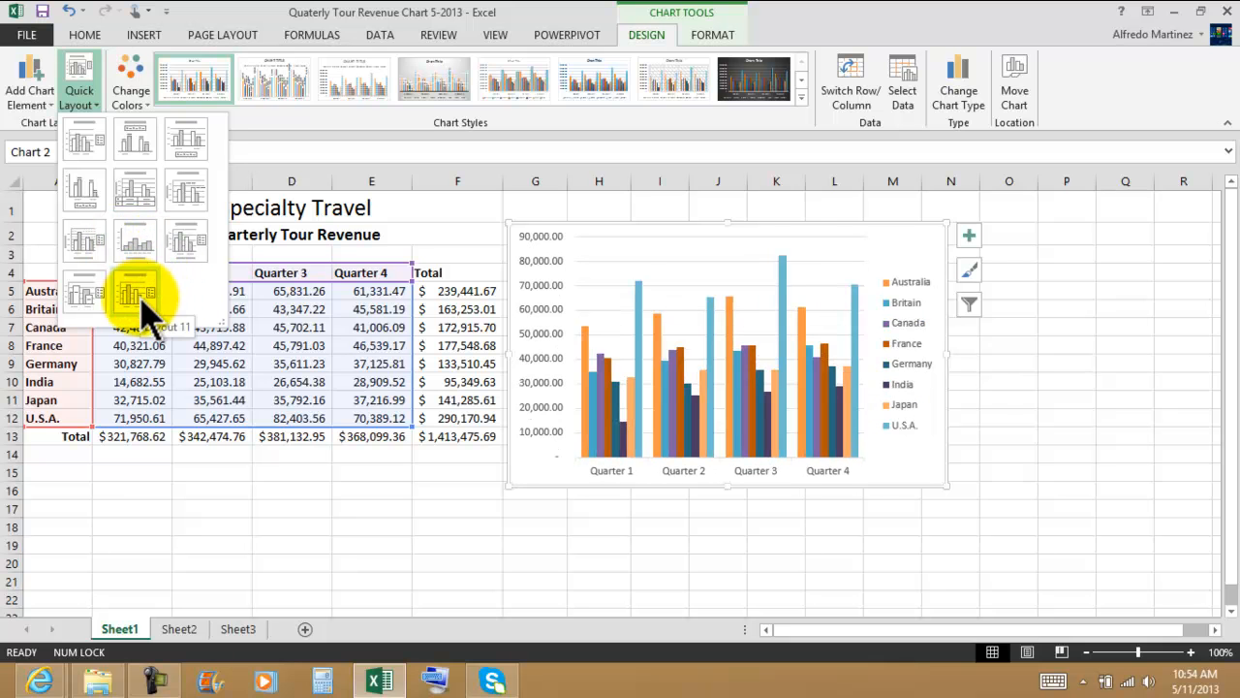
{"action": "left_click", "coordinate": [82, 86]}
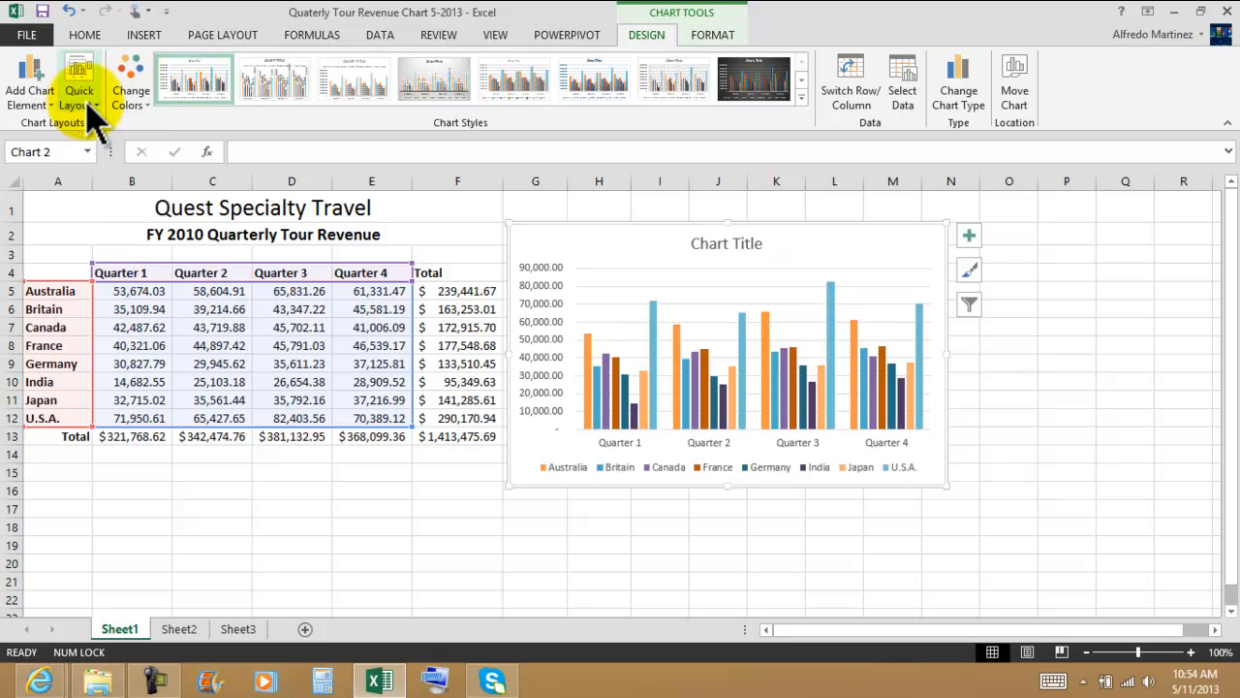
{"action": "left_click", "coordinate": [39, 87]}
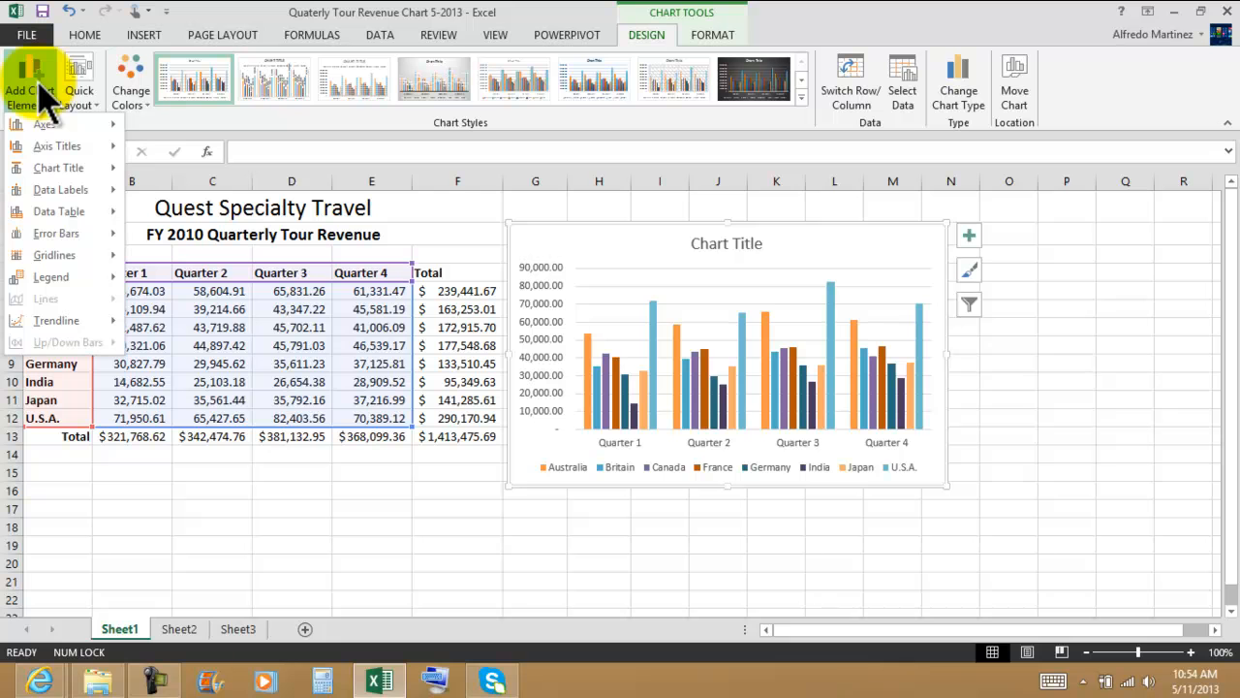
{"action": "left_click", "coordinate": [80, 87]}
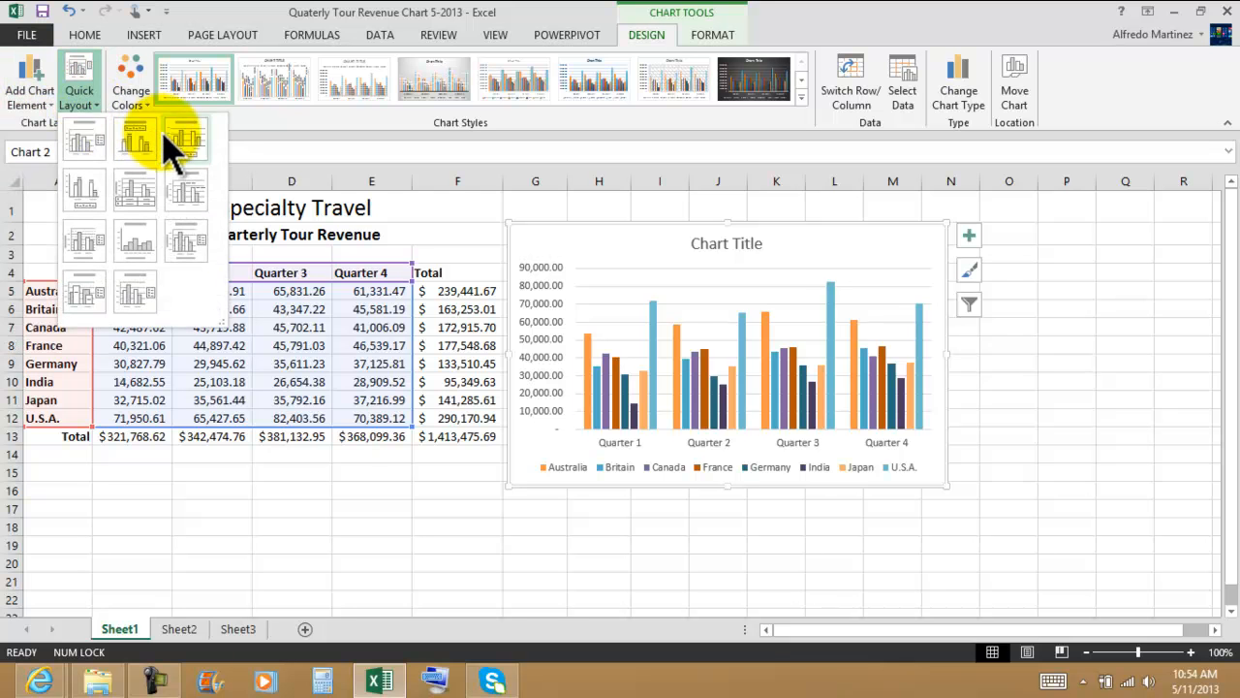
{"action": "left_click", "coordinate": [31, 93]}
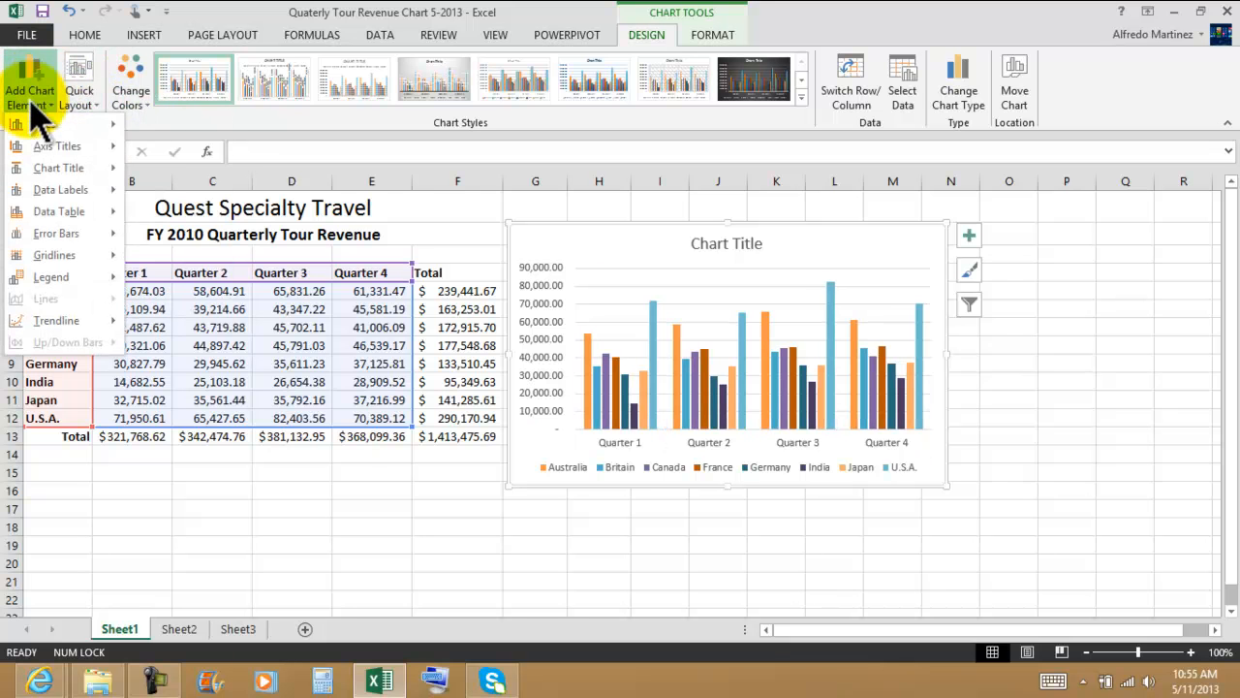
{"action": "mouse_move", "coordinate": [43, 124]}
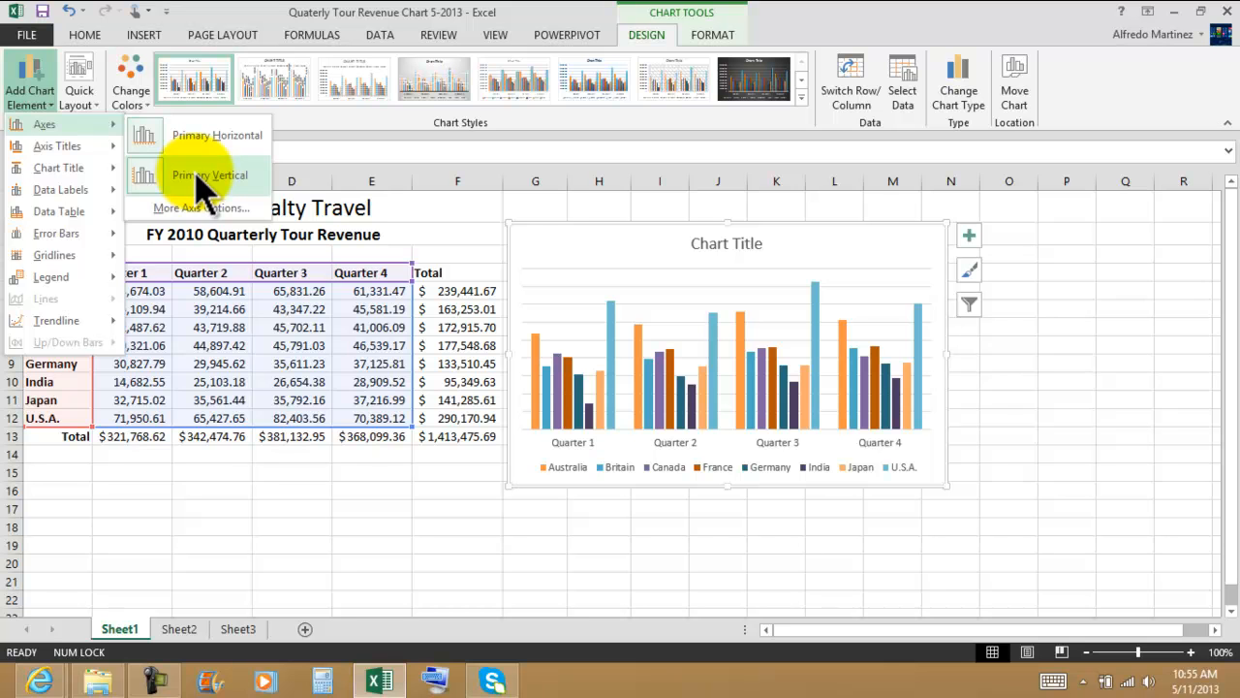
{"action": "mouse_move", "coordinate": [78, 147]}
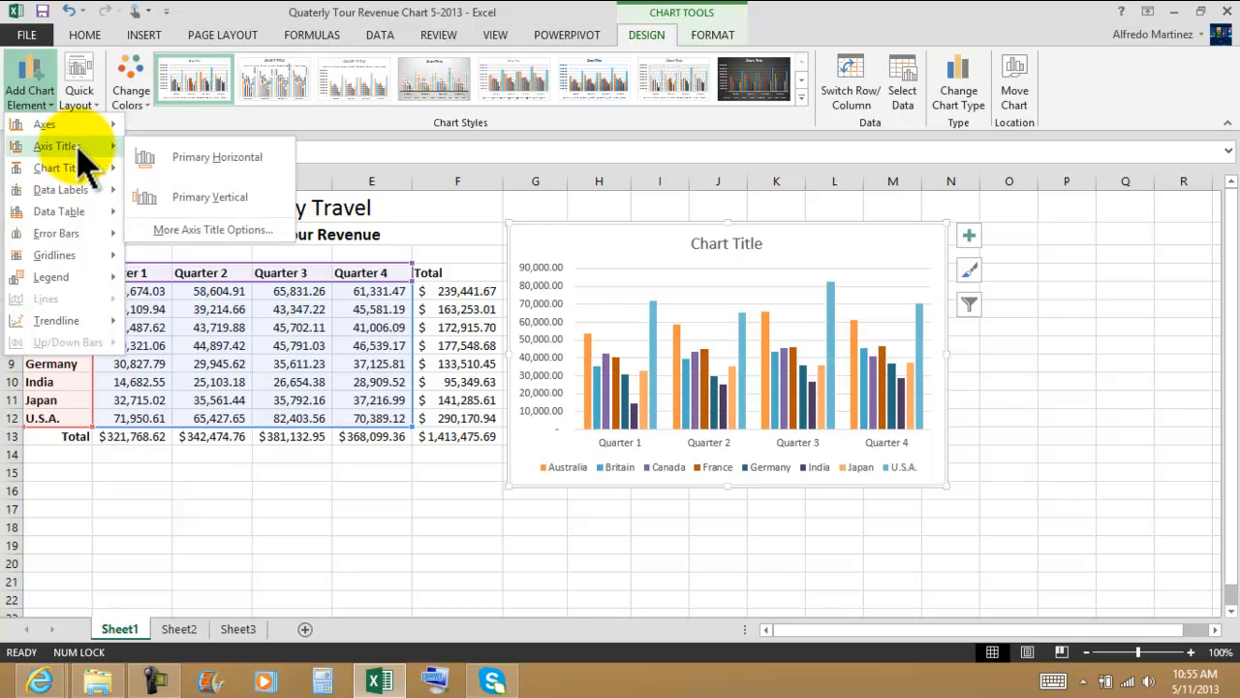
{"action": "mouse_move", "coordinate": [70, 173]}
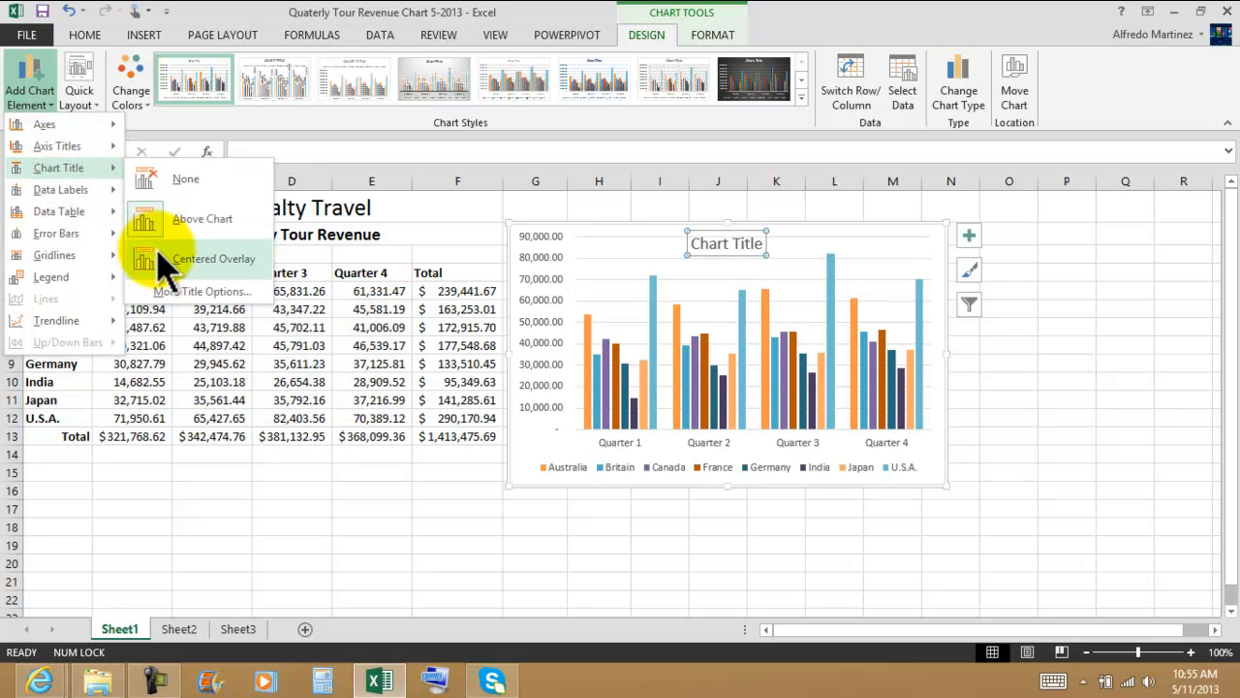
{"action": "left_click", "coordinate": [256, 121]}
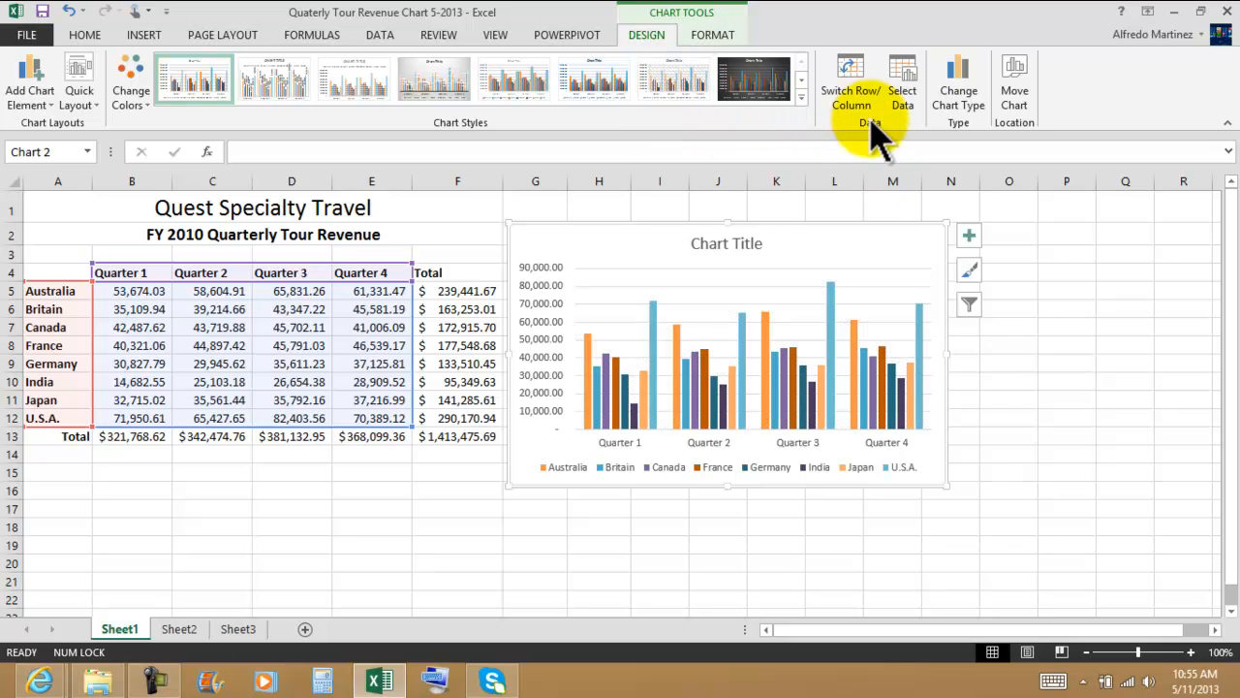
Step: Try swapping the chart's rows and columns several times, ending with the quarters on the horizontal axis
{"action": "left_click", "coordinate": [865, 92]}
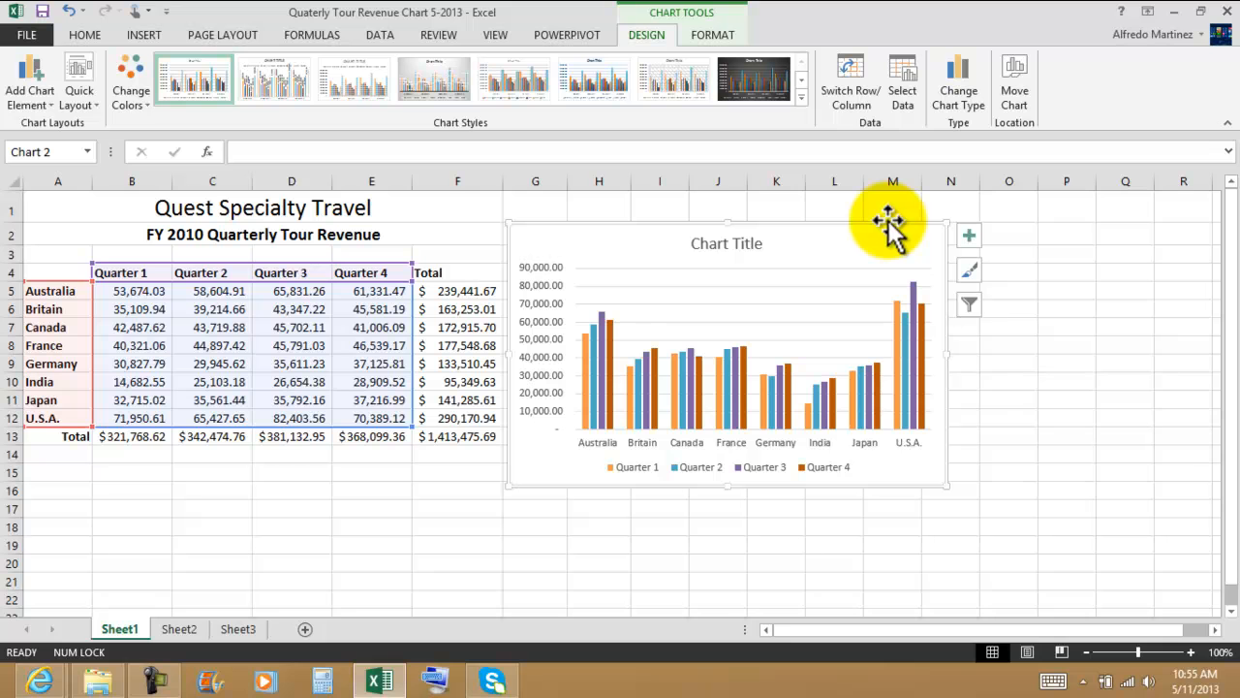
{"action": "left_click", "coordinate": [852, 95]}
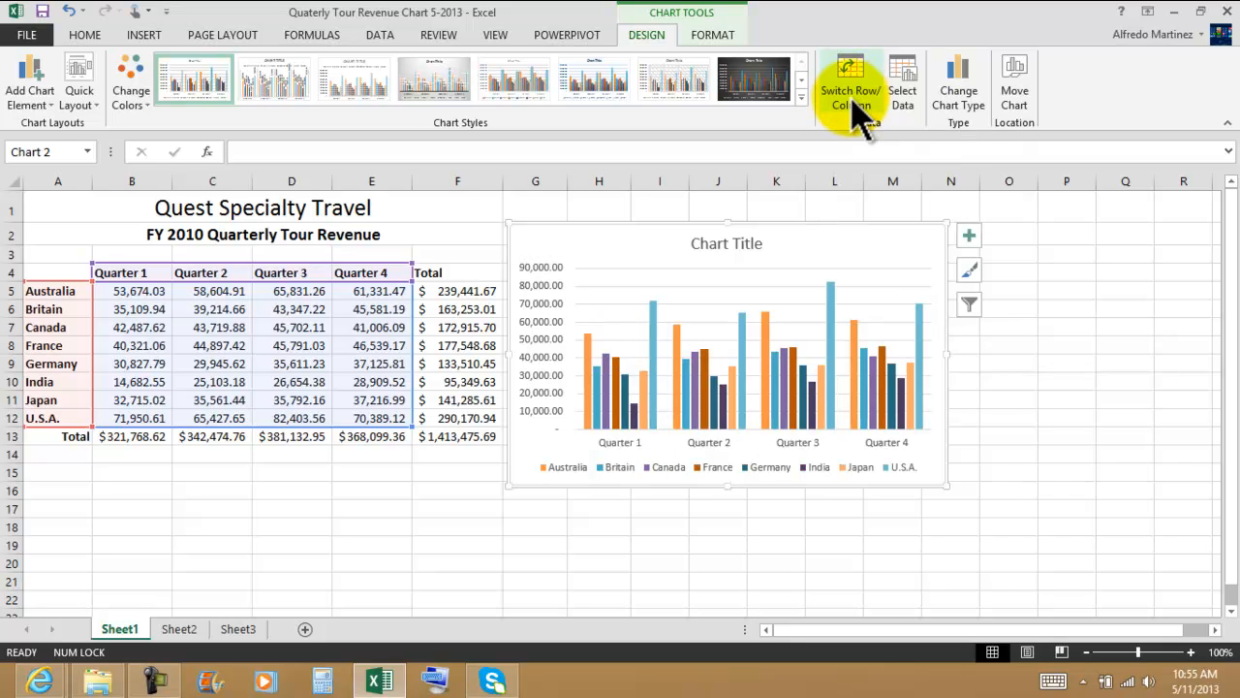
{"action": "left_click", "coordinate": [854, 97]}
{"action": "left_click", "coordinate": [852, 95]}
{"action": "left_click", "coordinate": [852, 97]}
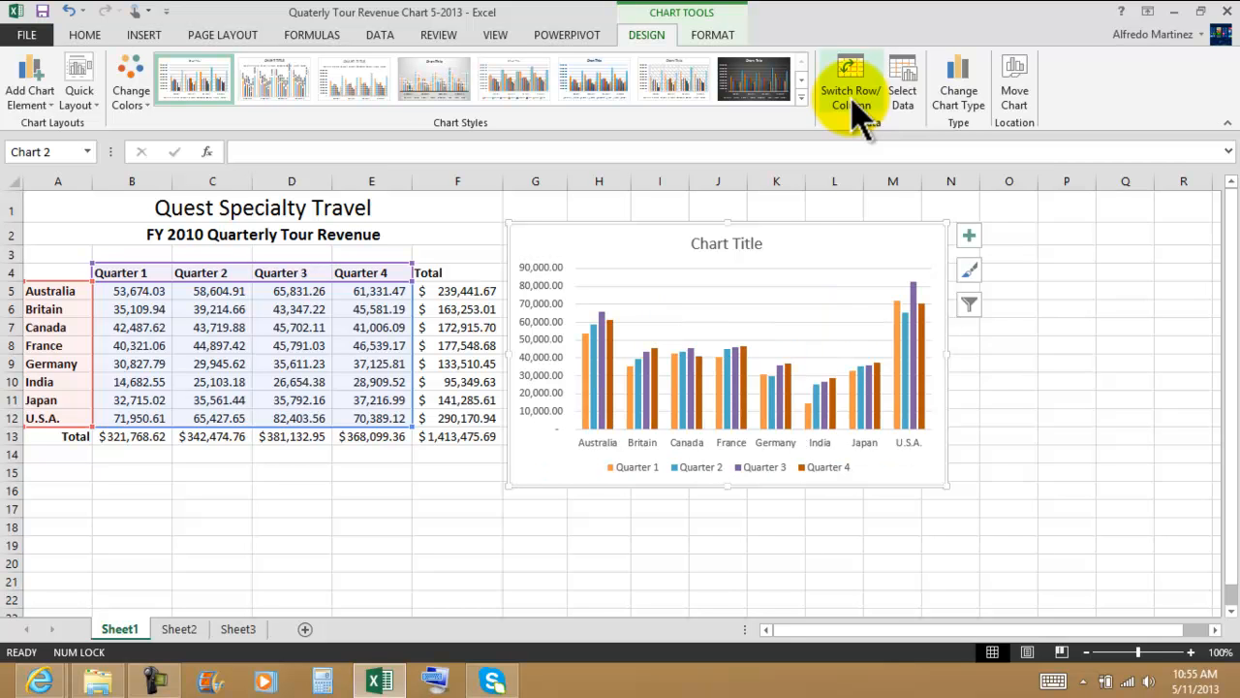
{"action": "left_click", "coordinate": [856, 114]}
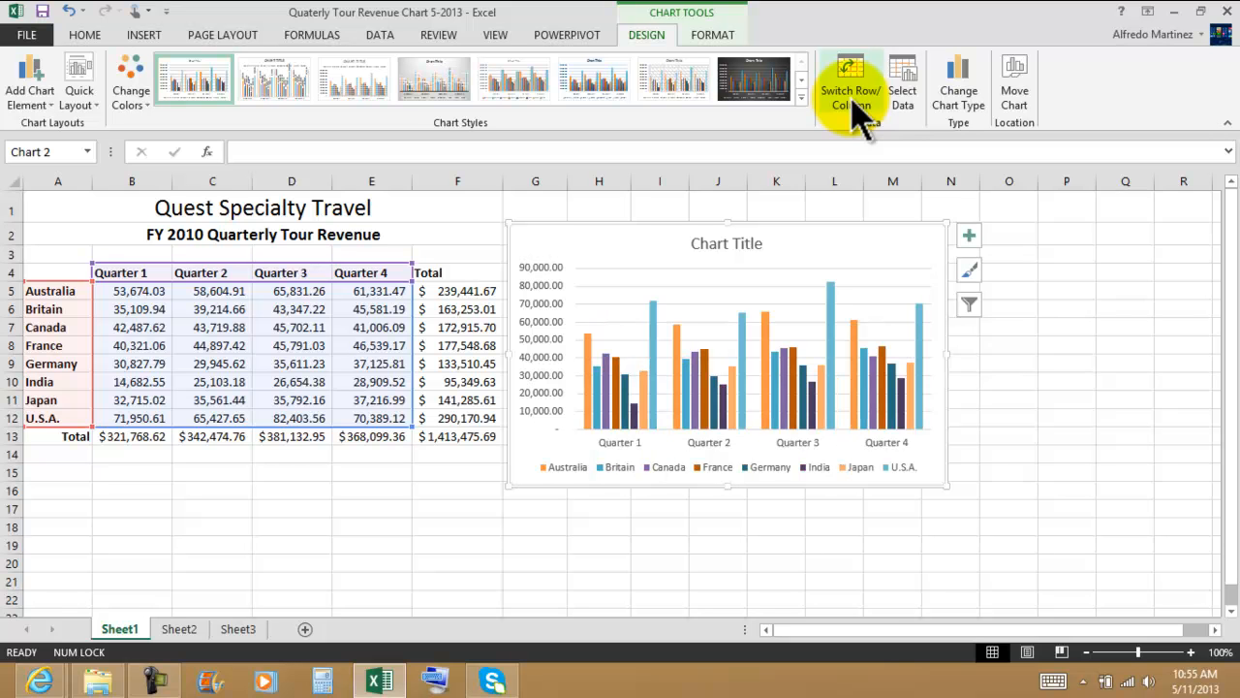
Step: Review the available chart types, and the shape style, fill and outline options for the chart area
{"action": "left_click", "coordinate": [963, 102]}
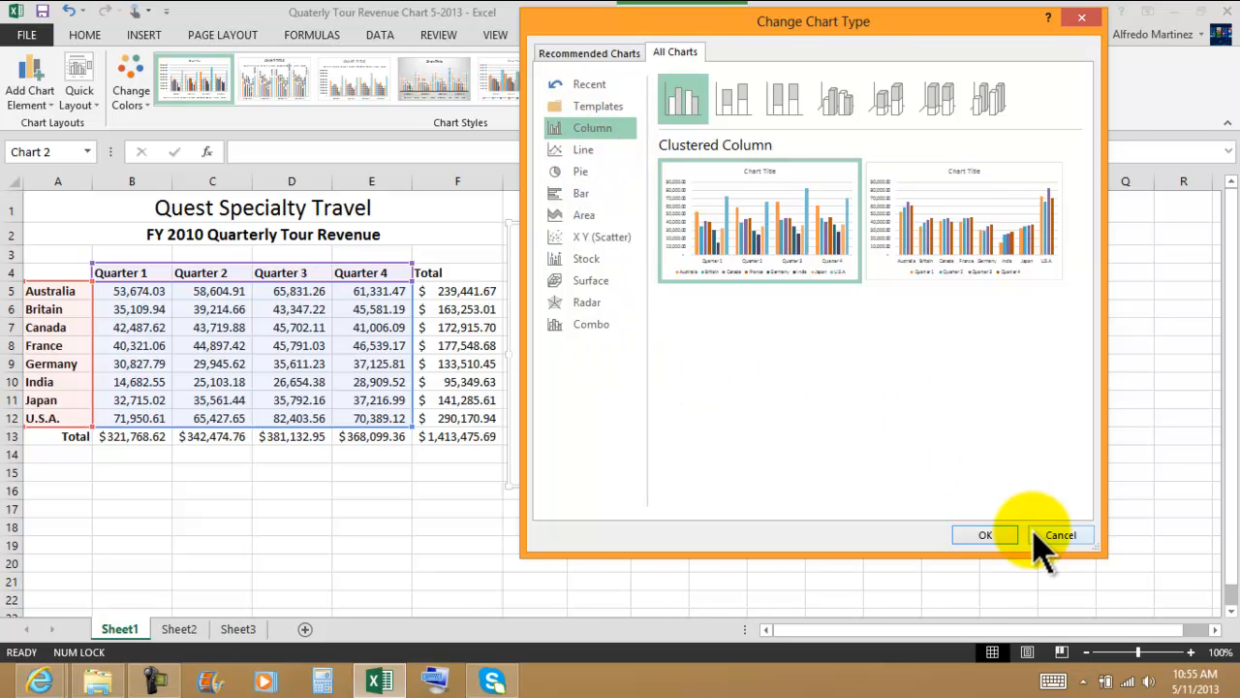
{"action": "left_click", "coordinate": [980, 535]}
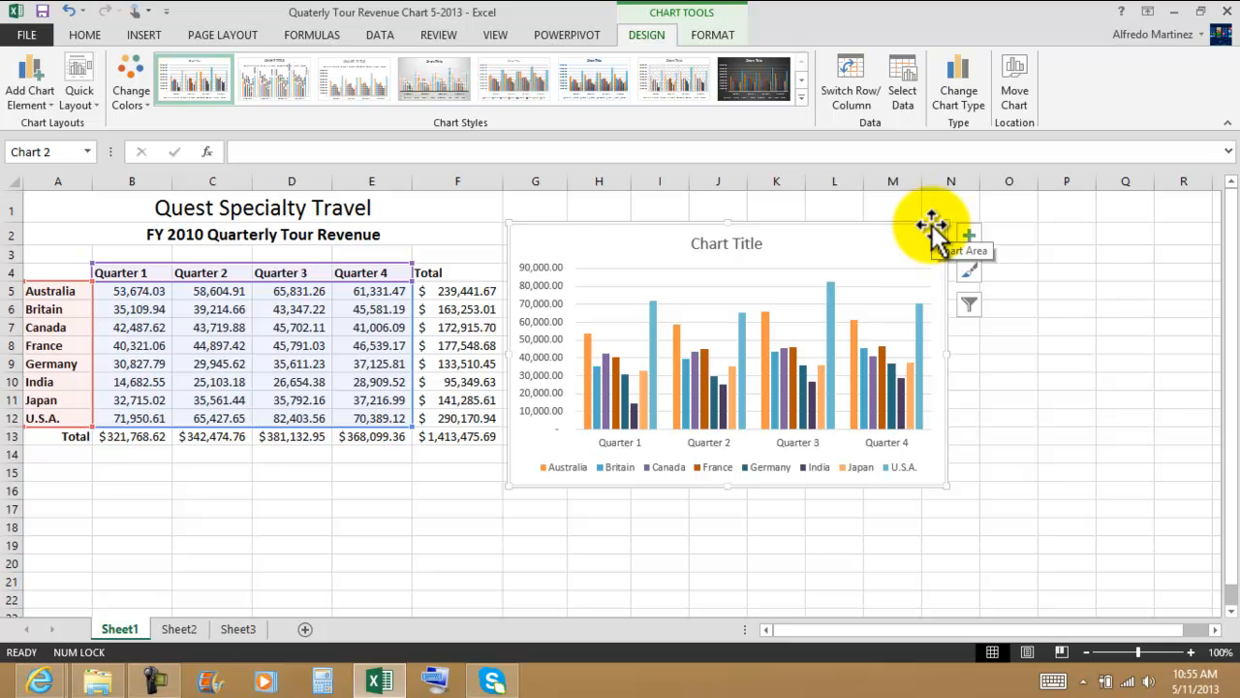
{"action": "left_click", "coordinate": [713, 35]}
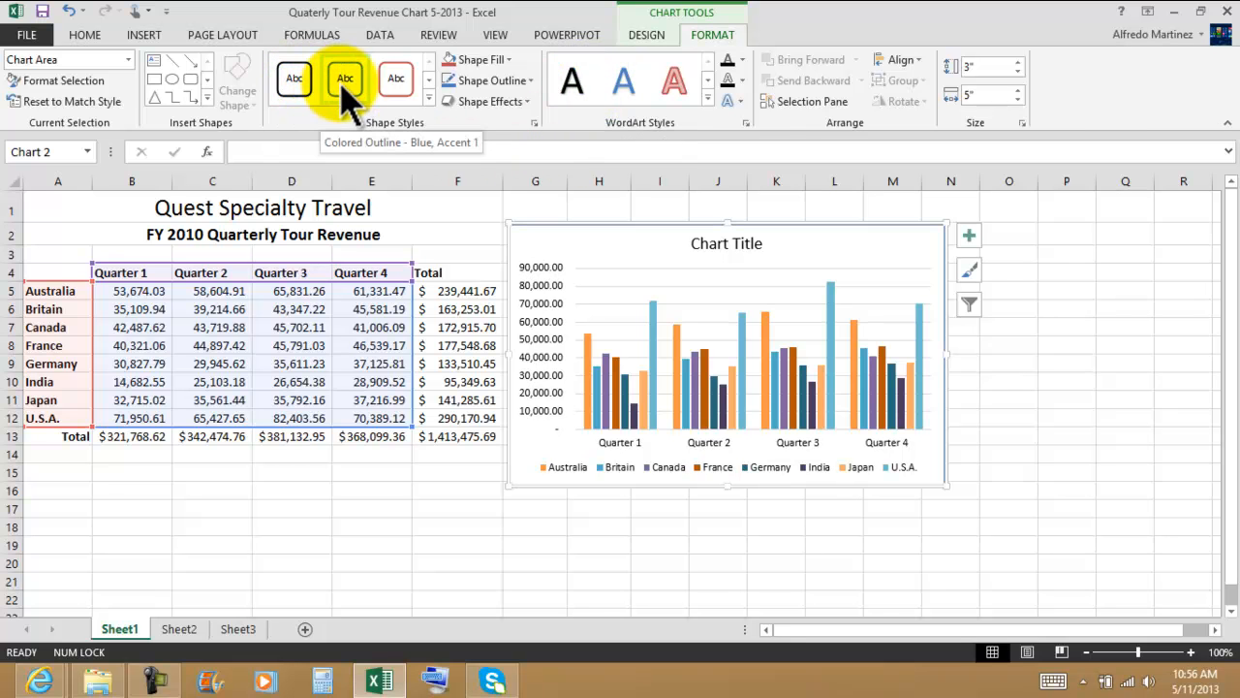
{"action": "left_click", "coordinate": [484, 60]}
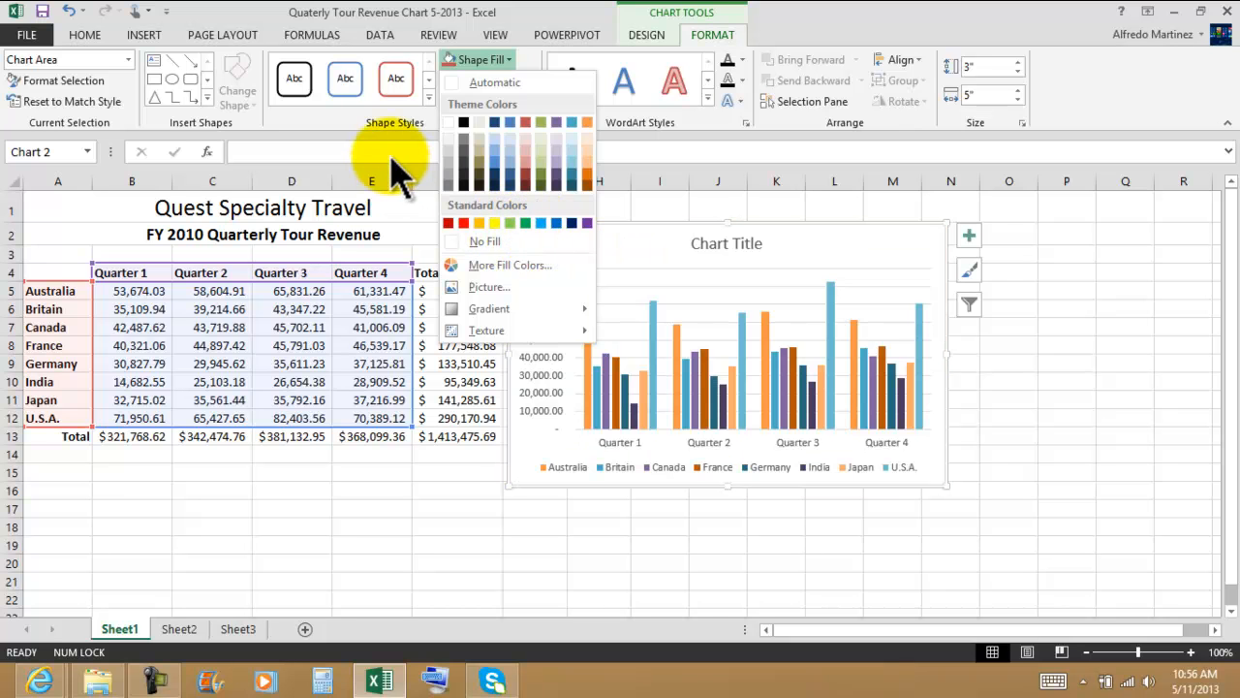
{"action": "key", "text": "Escape"}
{"action": "left_click", "coordinate": [535, 83]}
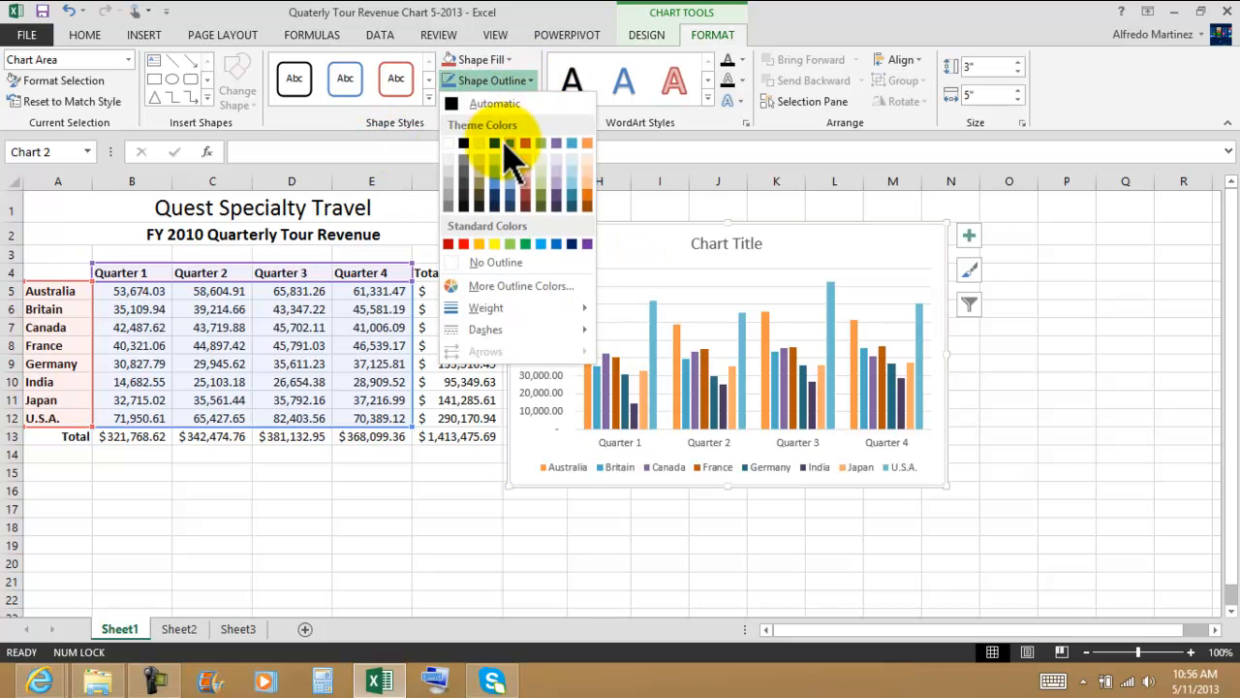
{"action": "key", "text": "Escape"}
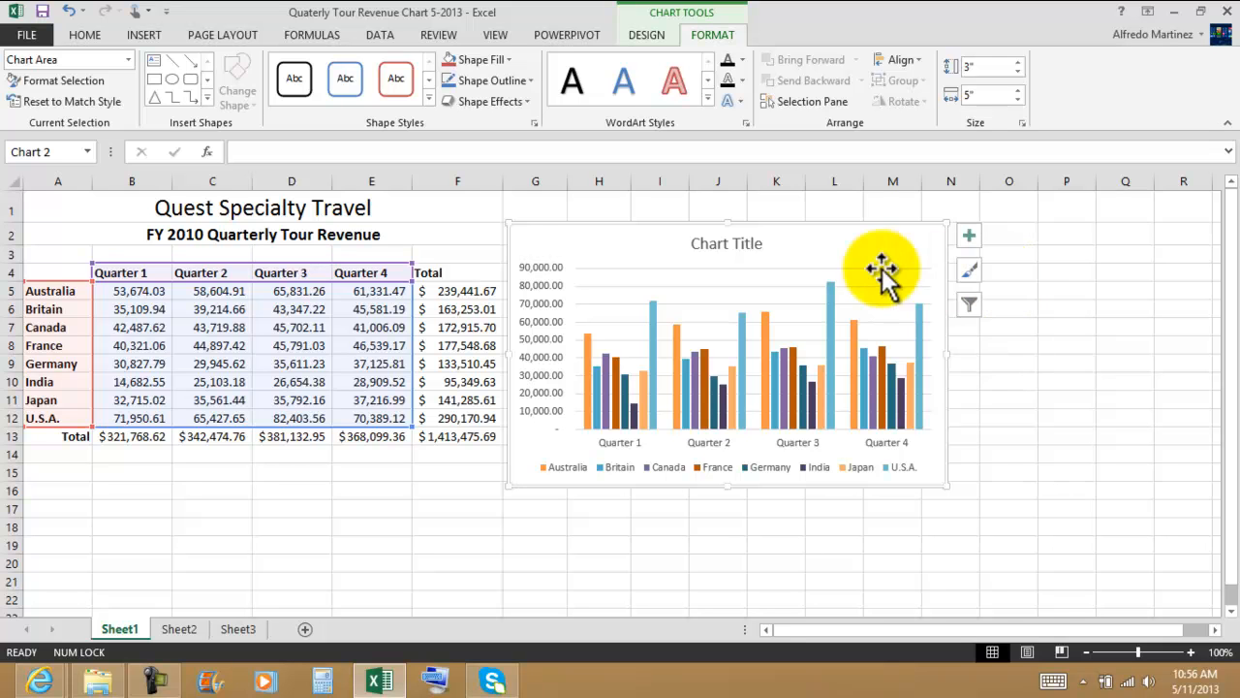
Step: Replace the chart's placeholder title with "Quaterly Tour Revenue"
{"action": "left_click", "coordinate": [727, 245]}
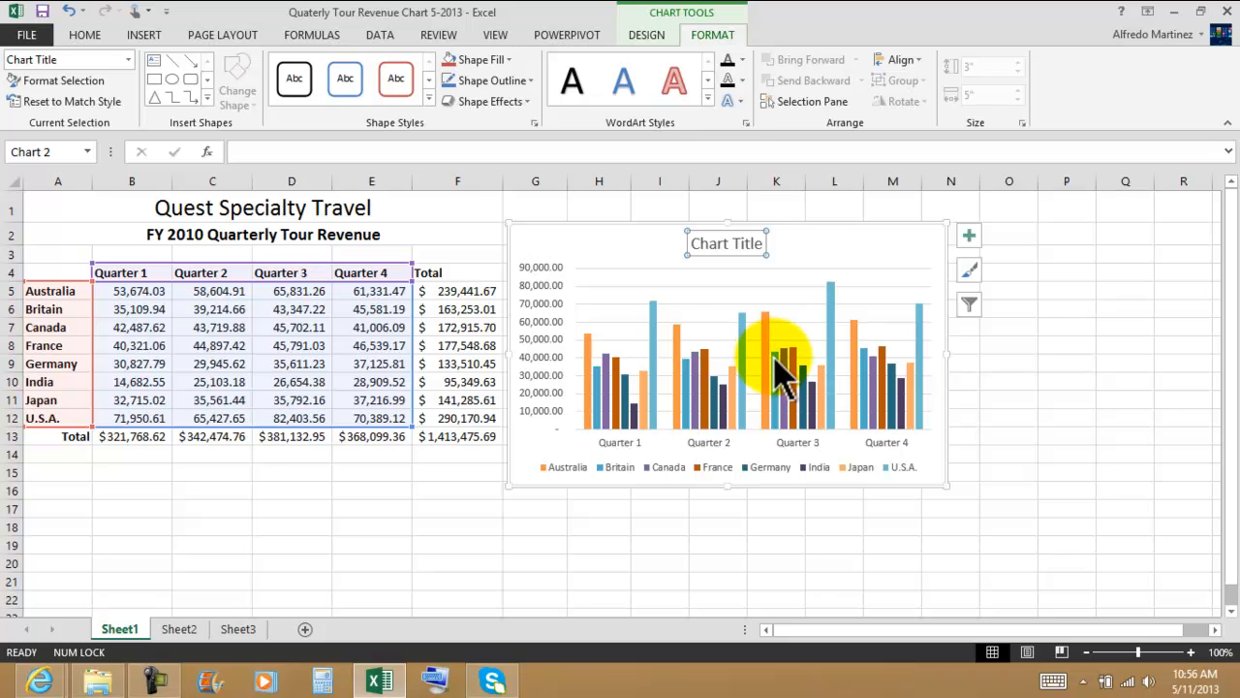
{"action": "mouse_move", "coordinate": [785, 373]}
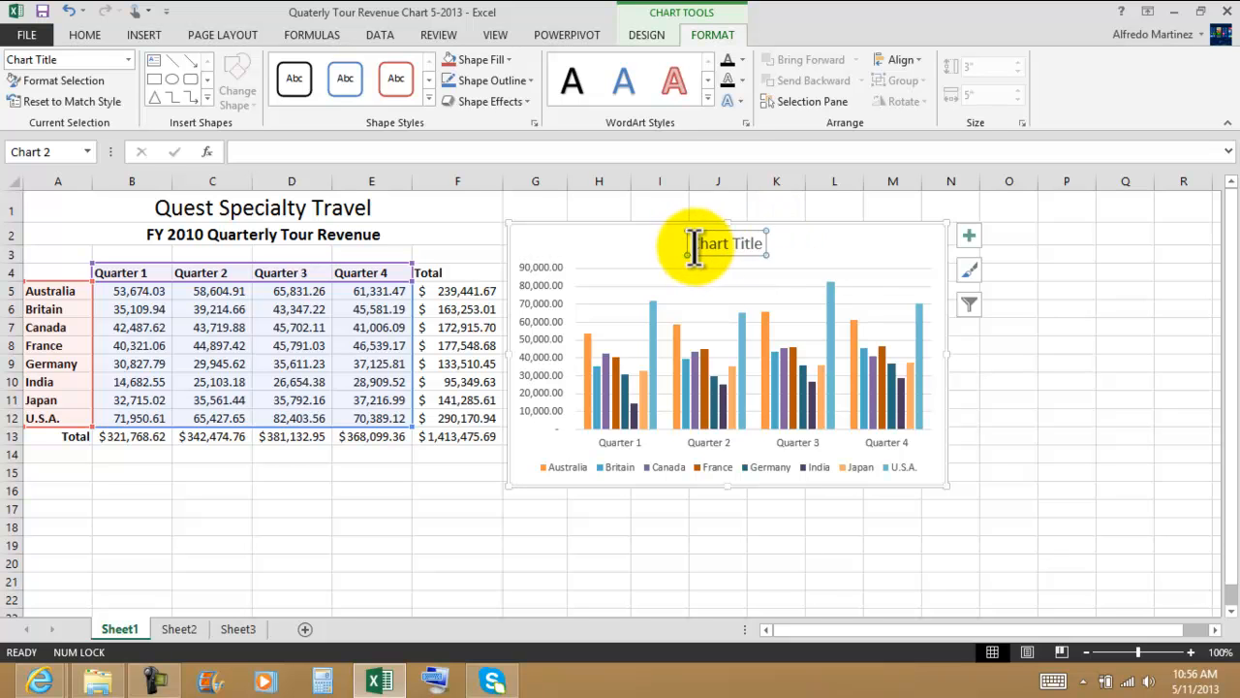
{"action": "left_click", "coordinate": [725, 242]}
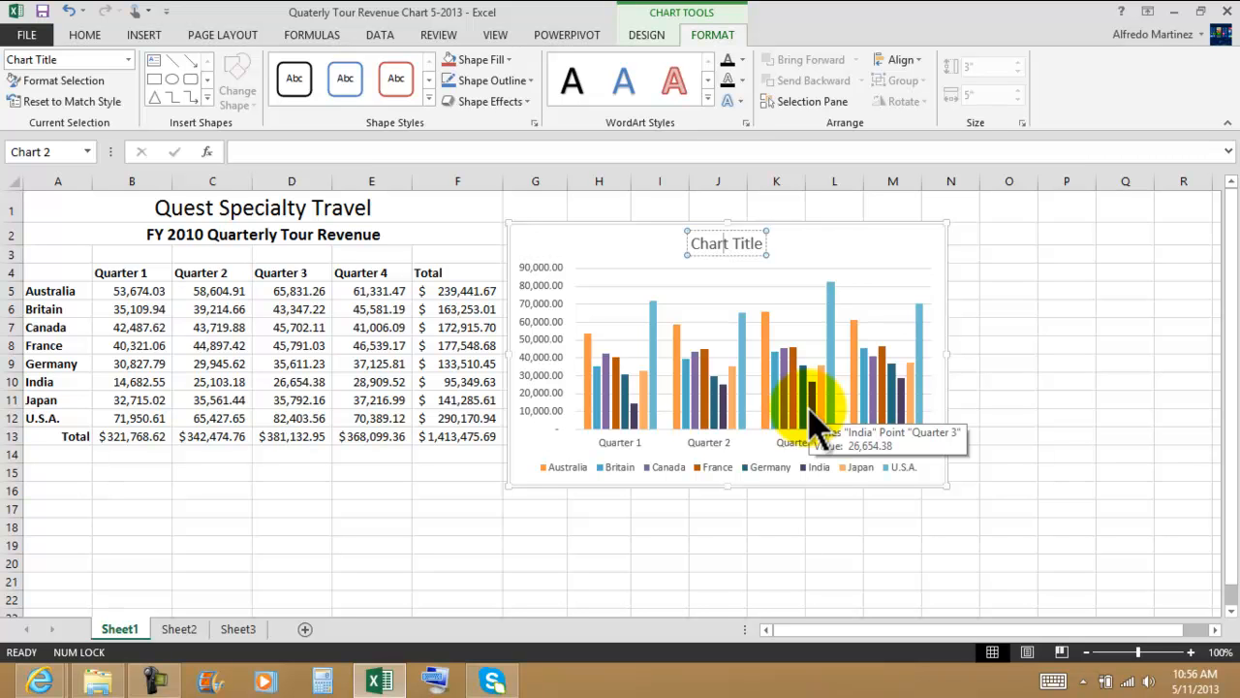
{"action": "key", "text": "BackSpace"}
{"action": "key", "text": "BackSpace"}
{"action": "key", "text": "BackSpace"}
{"action": "key", "text": "BackSpace"}
{"action": "key", "text": "Delete"}
{"action": "key", "text": "Delete"}
{"action": "key", "text": "Delete"}
{"action": "key", "text": "Delete"}
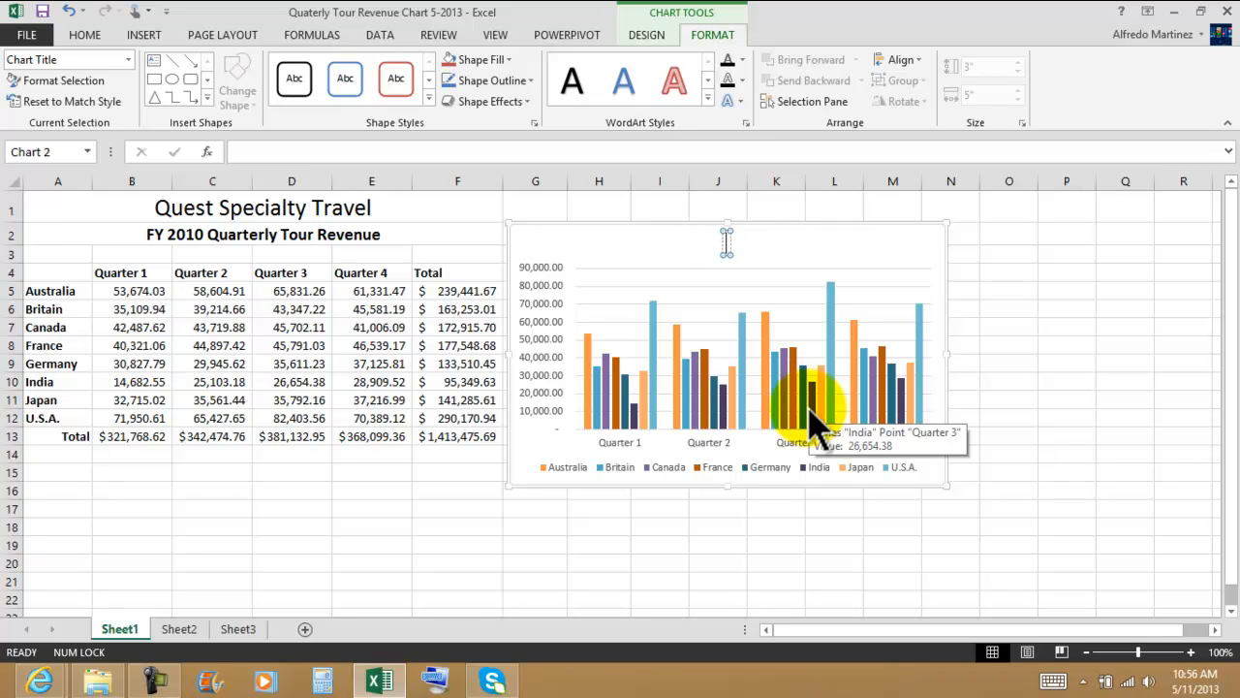
{"action": "type", "text": "Quaterly"}
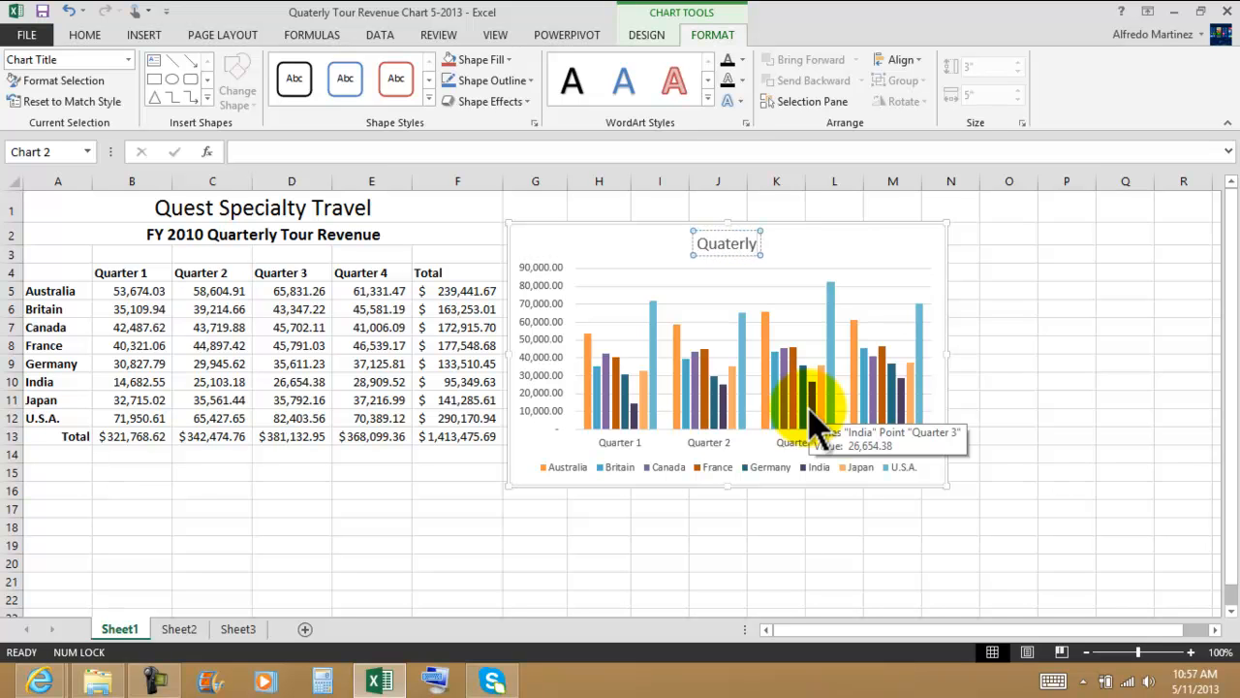
{"action": "type", "text": " Tour R"}
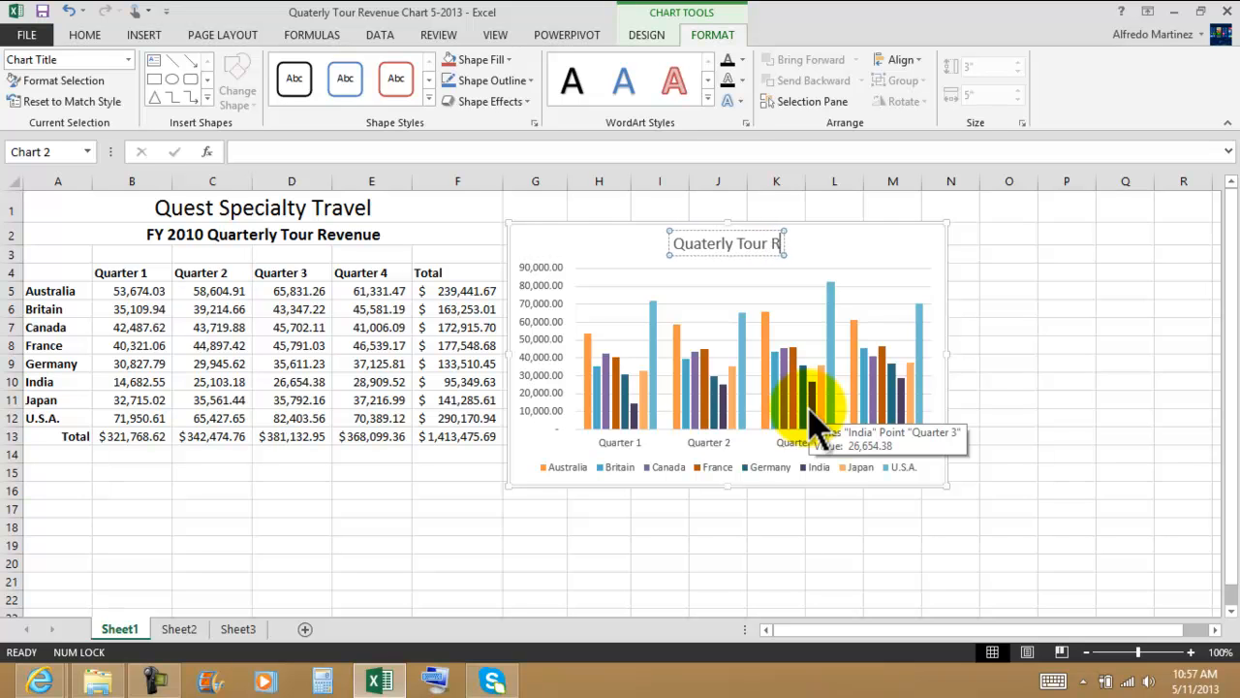
{"action": "type", "text": "evenue"}
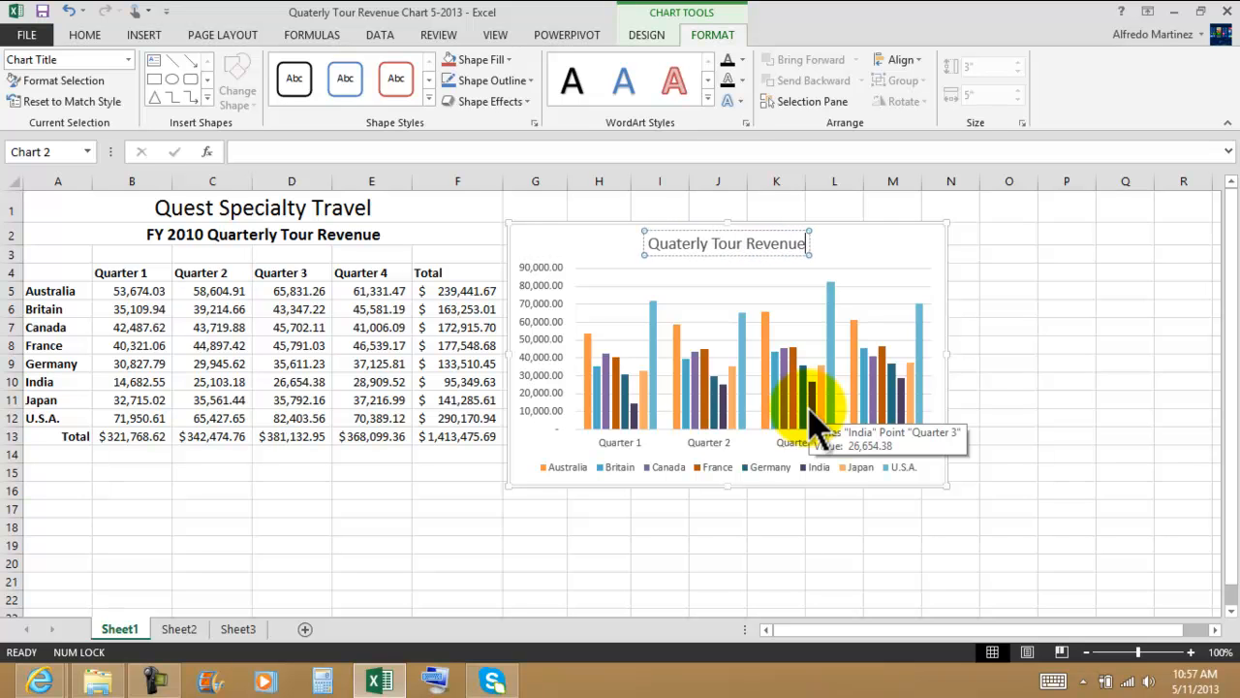
Step: Format the chart title as 18-point bold text in dark red
{"action": "left_click", "coordinate": [767, 254]}
{"action": "left_click_drag", "start_coordinate": [768, 254], "coordinate": [751, 232]}
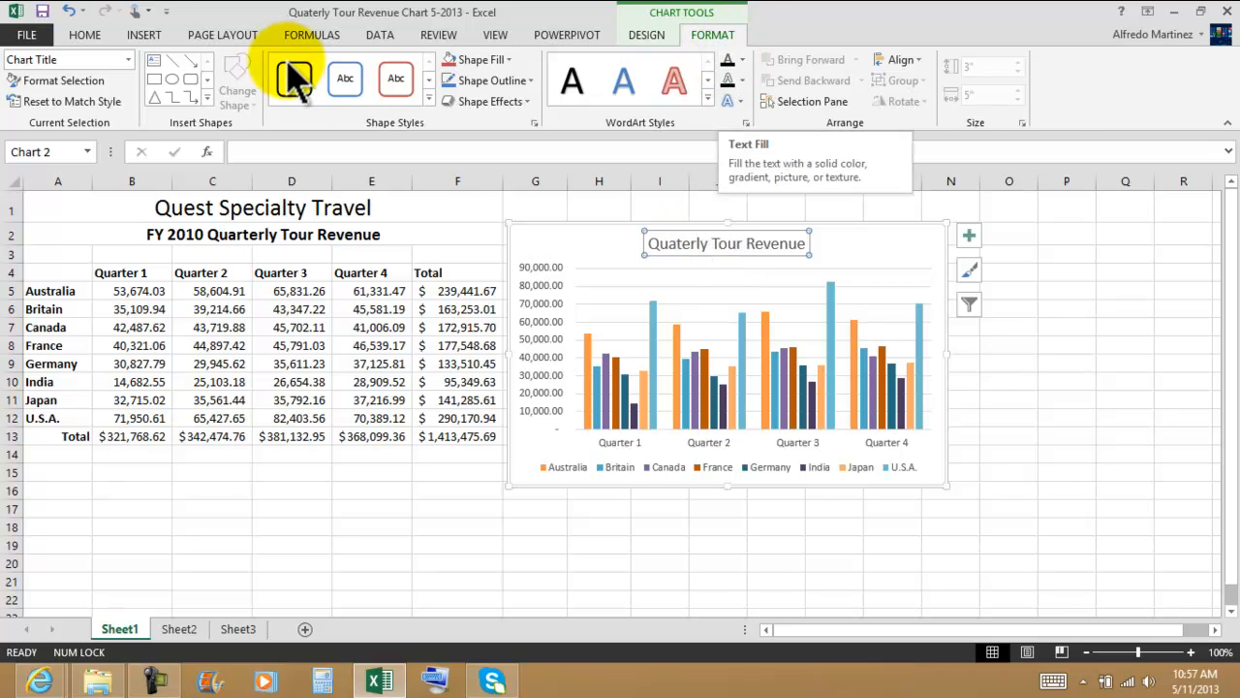
{"action": "left_click", "coordinate": [85, 37]}
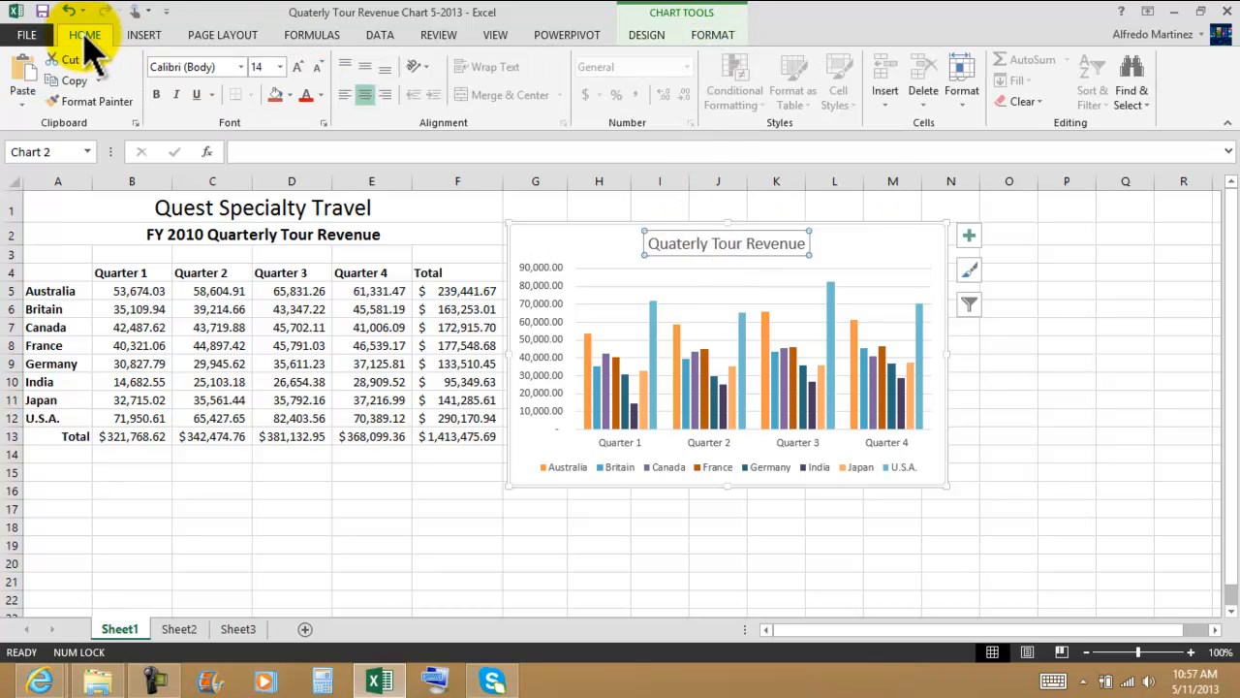
{"action": "left_click", "coordinate": [298, 68]}
{"action": "left_click", "coordinate": [298, 68]}
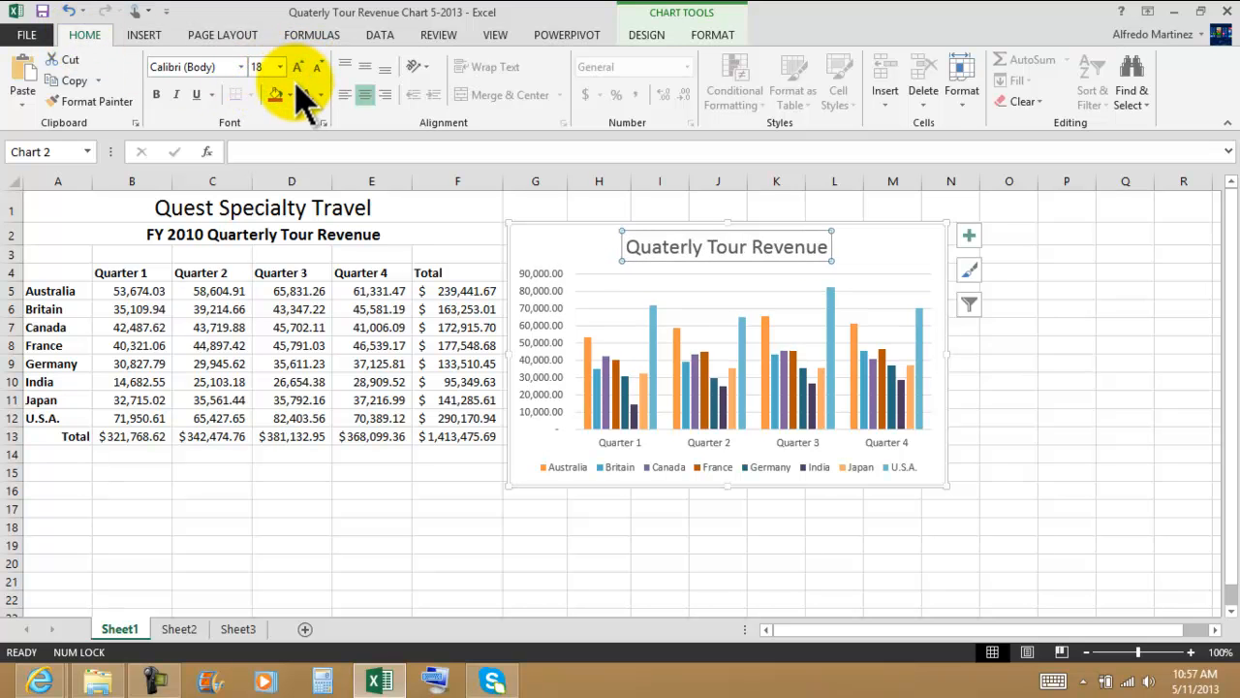
{"action": "left_click", "coordinate": [156, 95]}
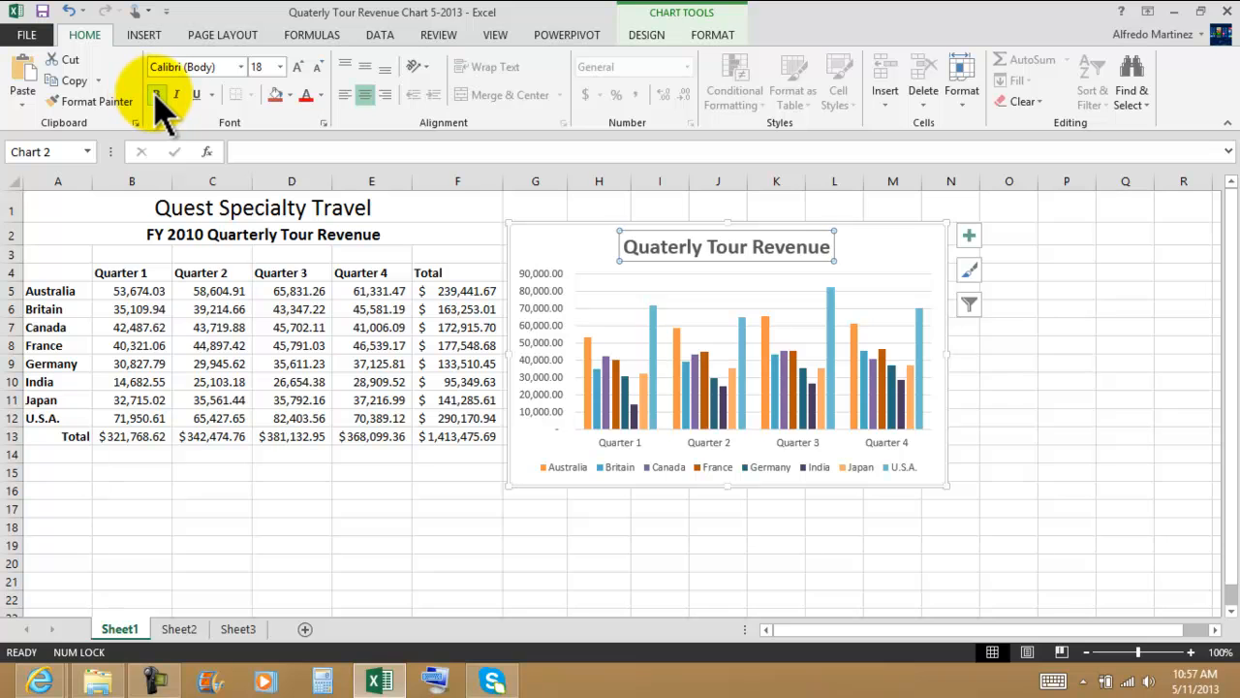
{"action": "left_click", "coordinate": [320, 96]}
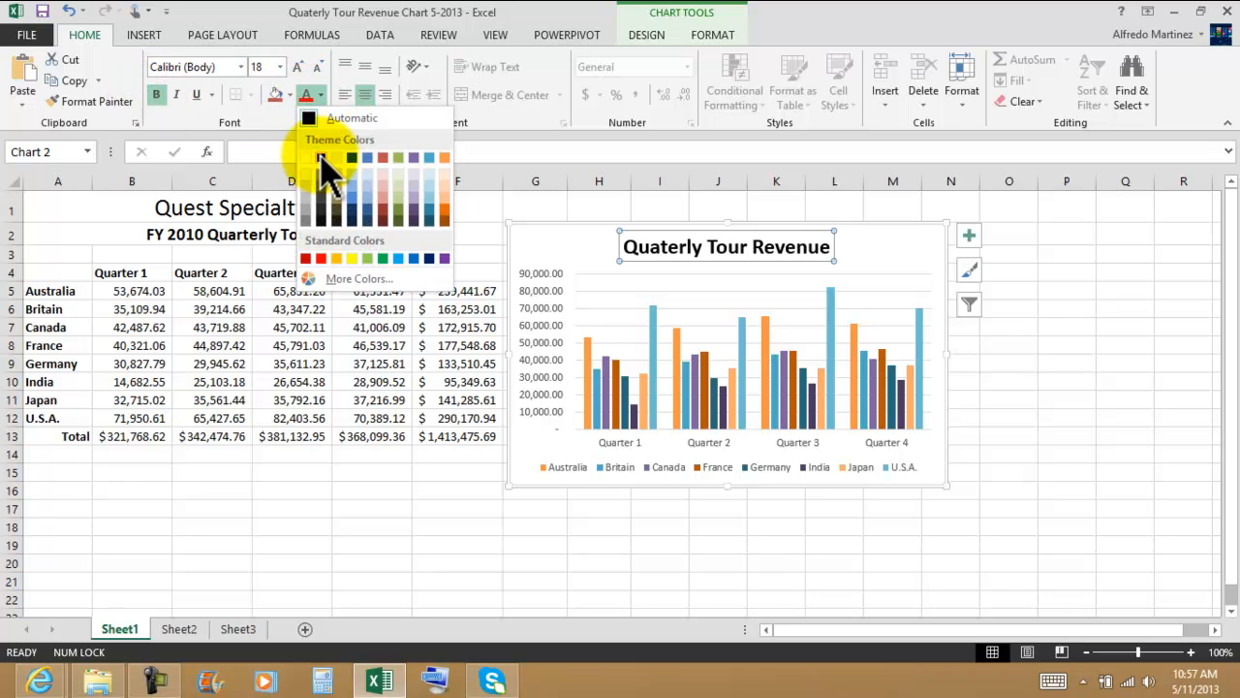
{"action": "left_click", "coordinate": [305, 258]}
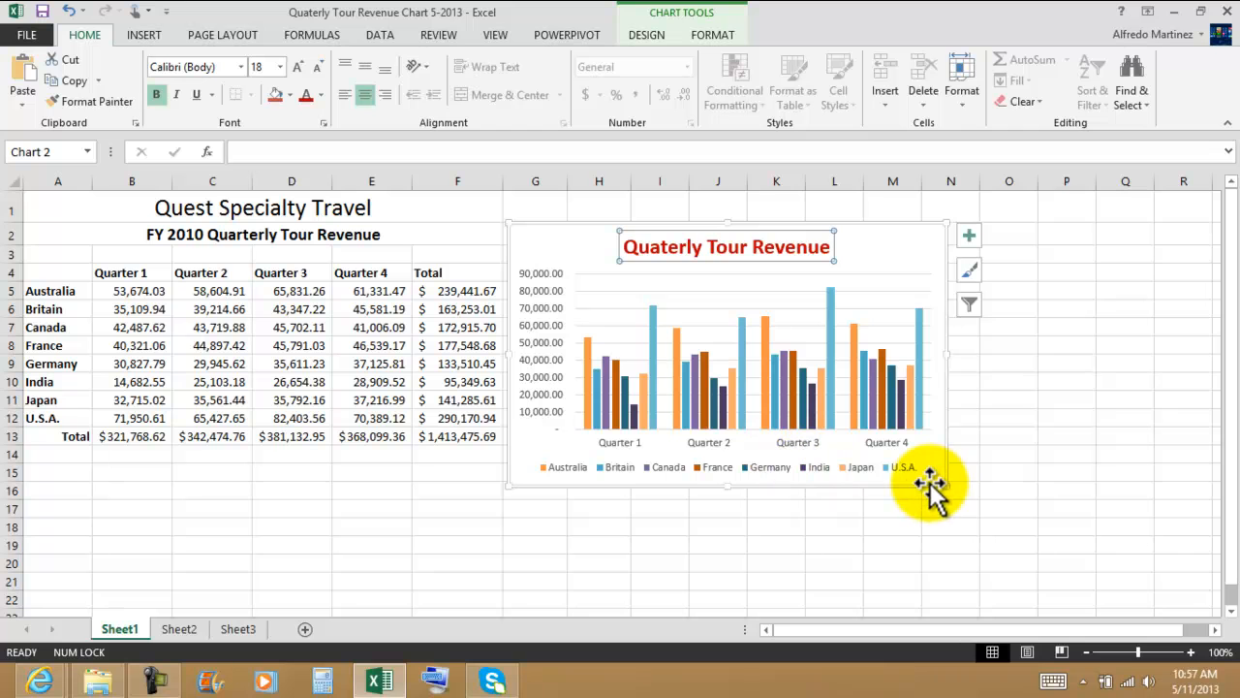
Step: Enlarge the chart to about 6.09" wide by 3.67" high, keeping its upper-left corner in place
{"action": "left_click_drag", "start_coordinate": [944, 484], "coordinate": [1041, 545]}
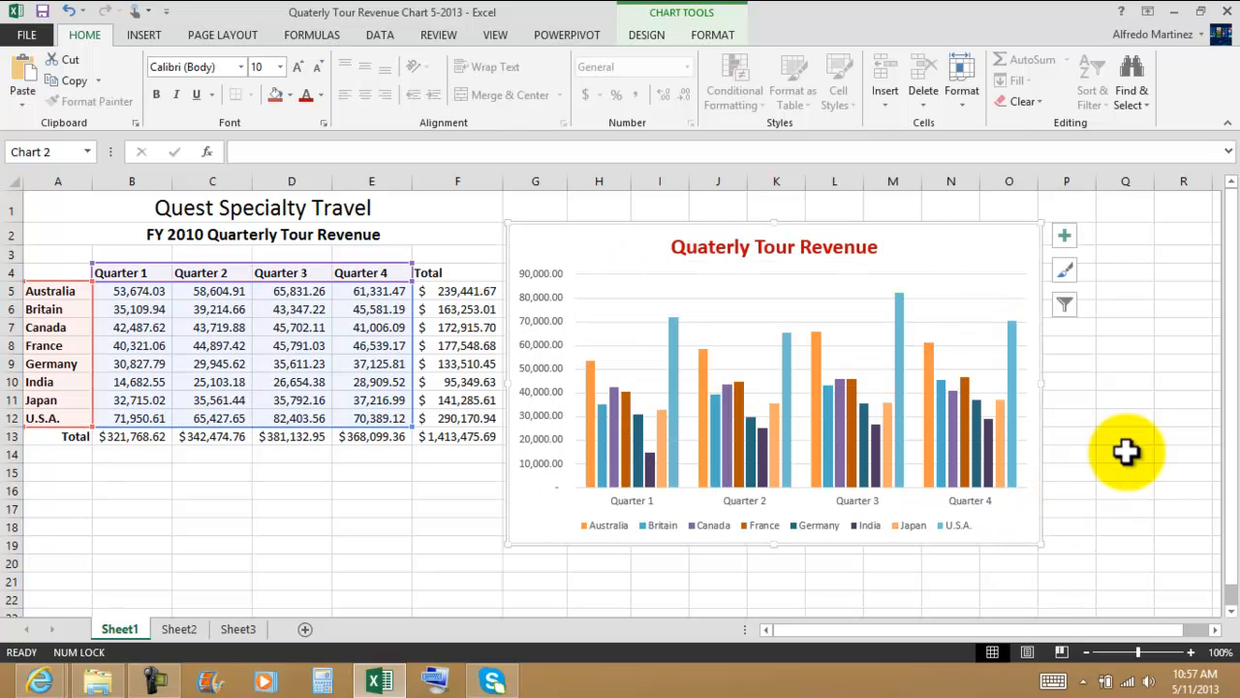
{"action": "left_click", "coordinate": [1126, 450]}
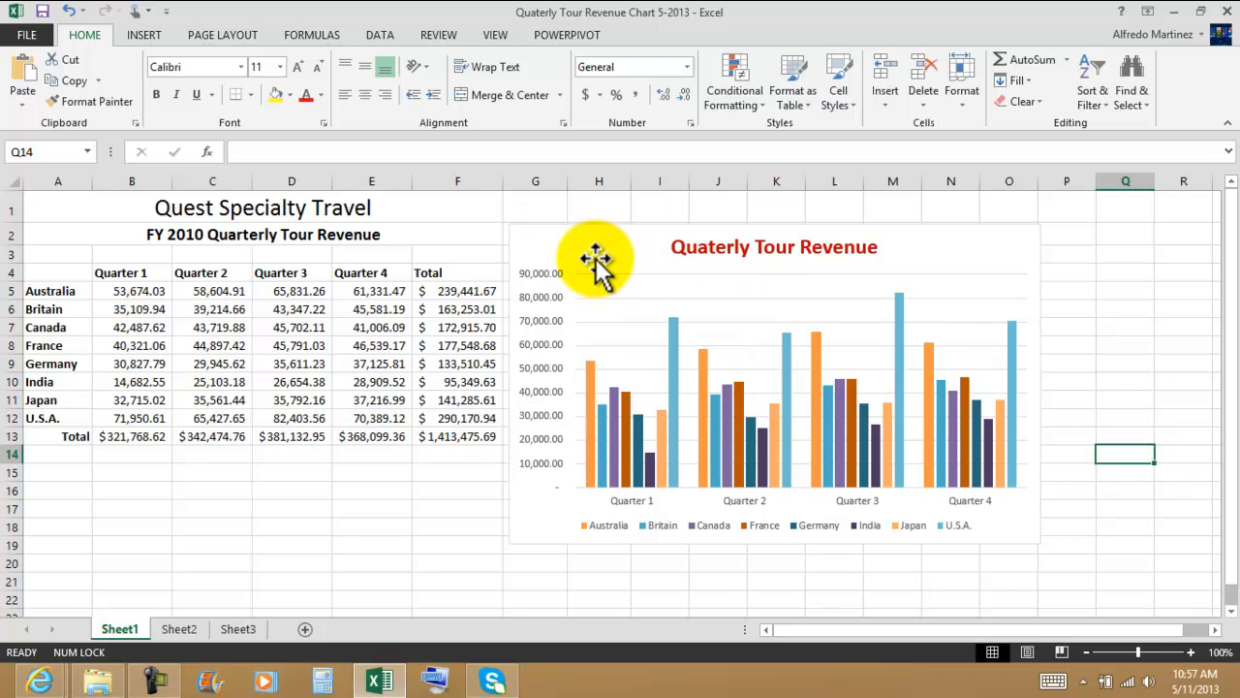
{"action": "left_click", "coordinate": [202, 492]}
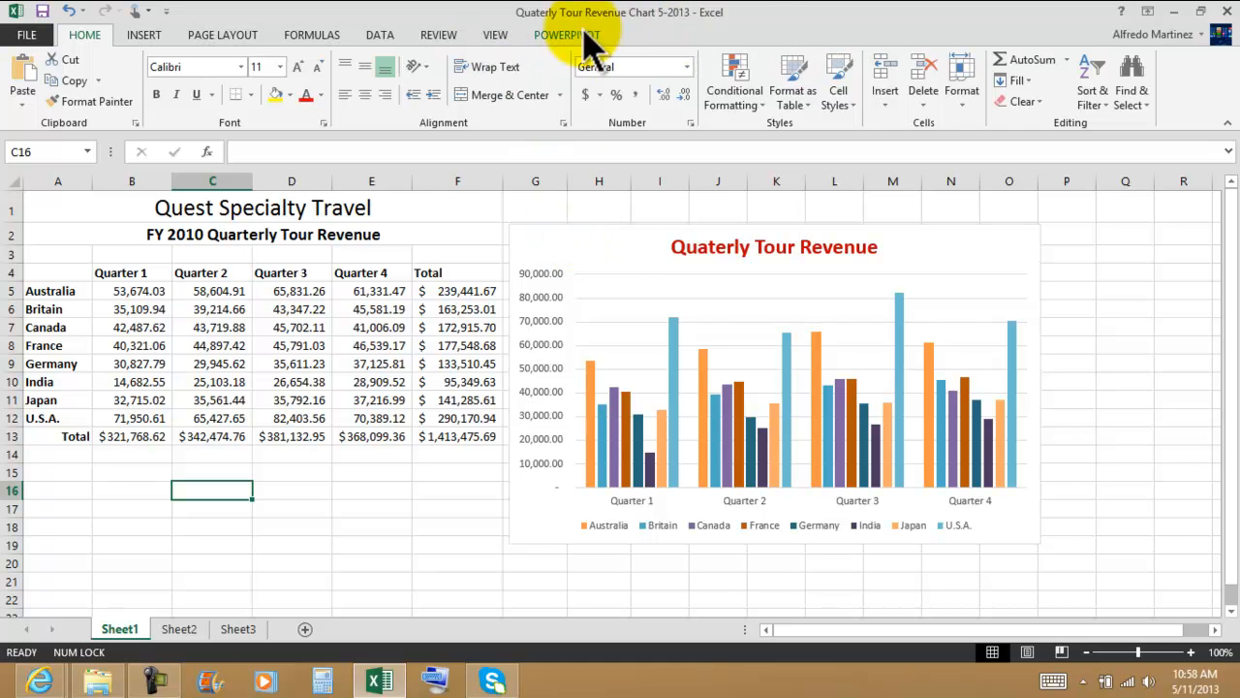
Step: Insert a text box inside the chart, beside the chart title, containing "Great improvement"
{"action": "left_click", "coordinate": [515, 229]}
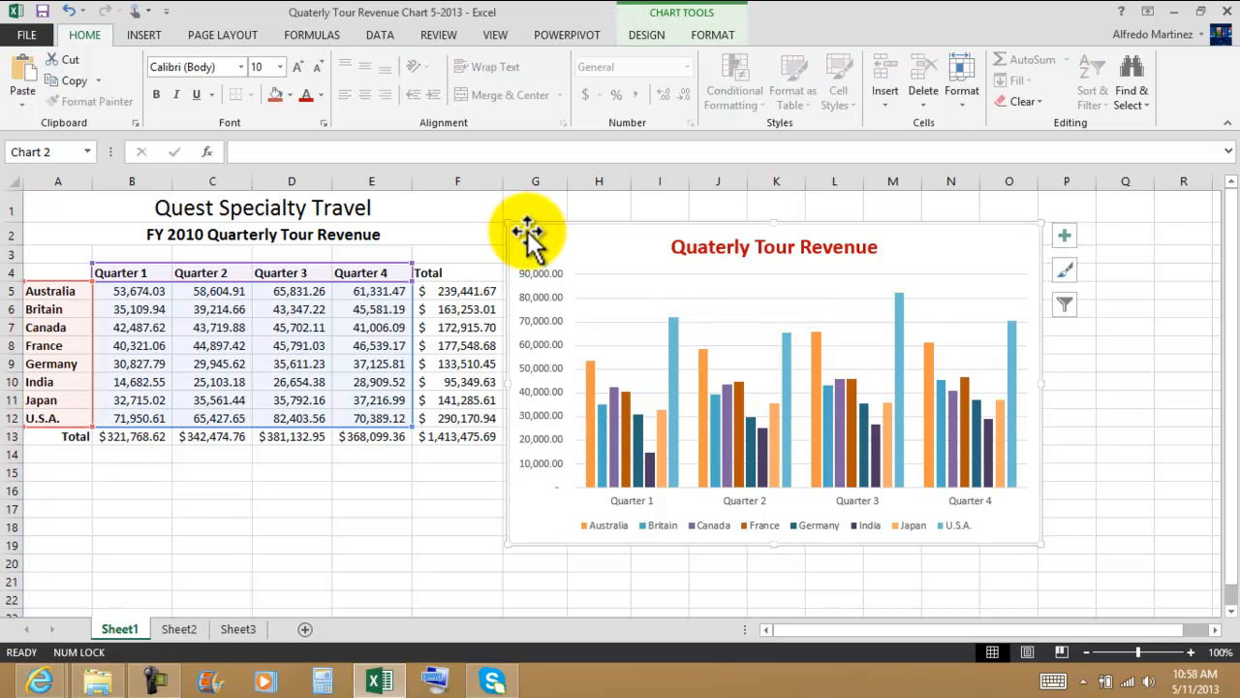
{"action": "left_click", "coordinate": [651, 39]}
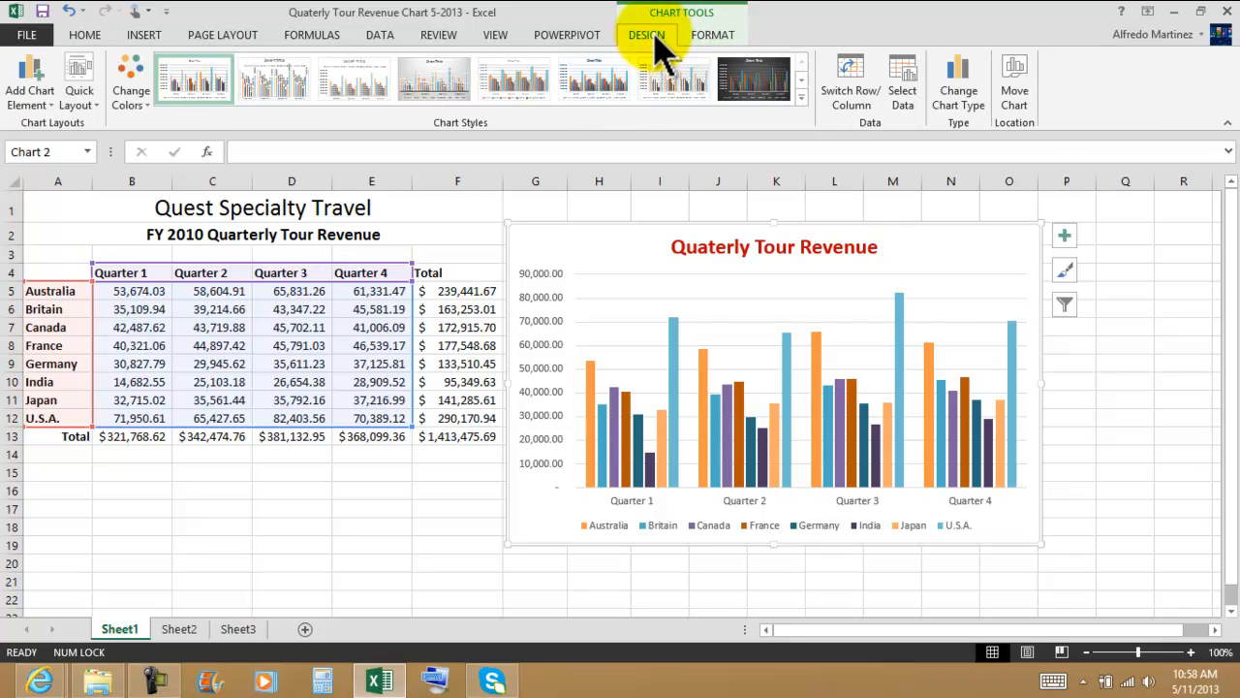
{"action": "left_click", "coordinate": [707, 37]}
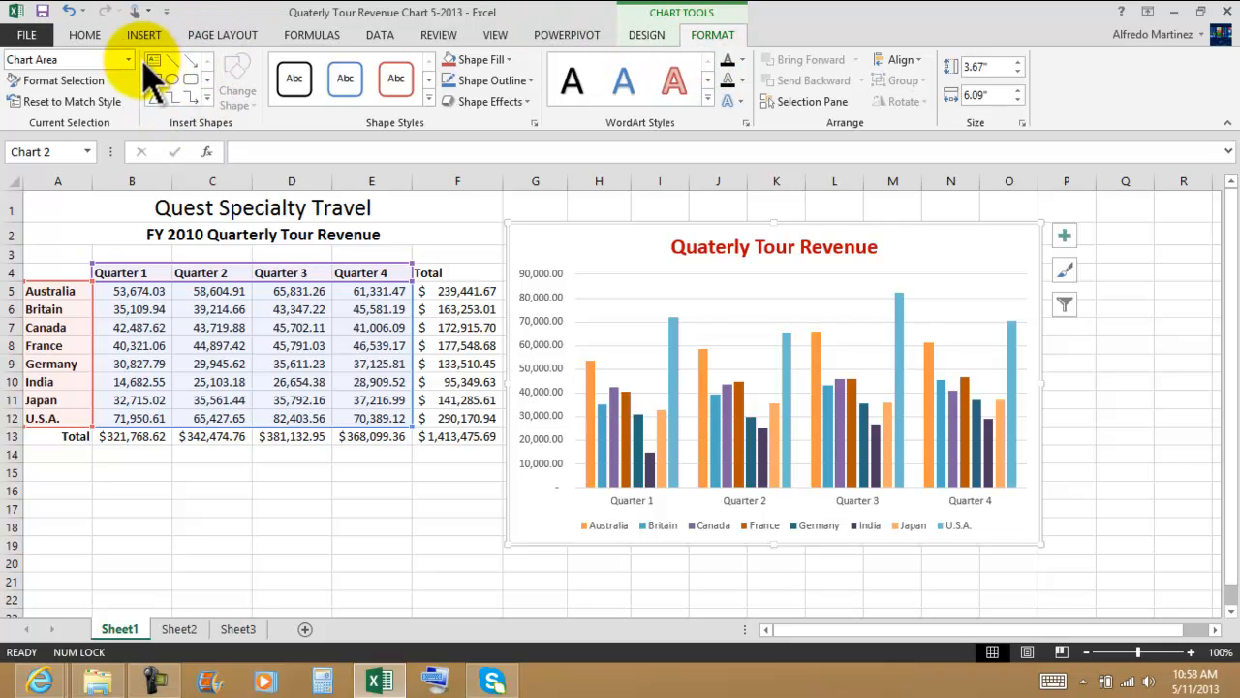
{"action": "left_click", "coordinate": [206, 97]}
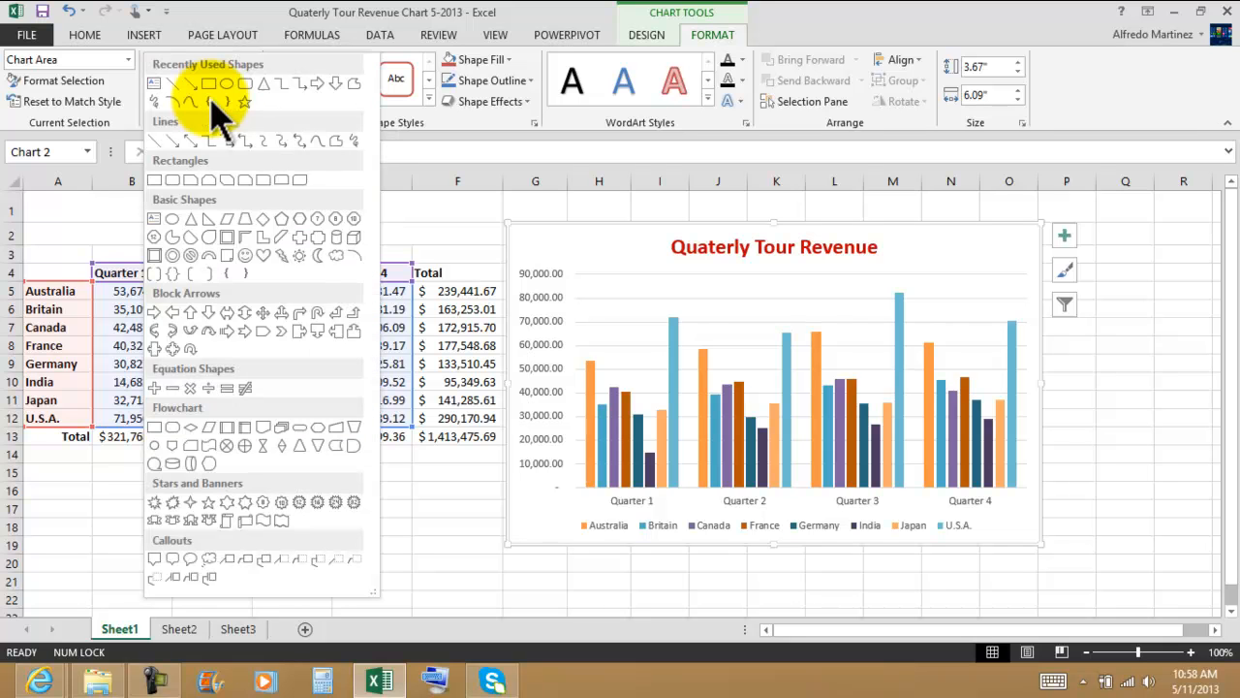
{"action": "left_click", "coordinate": [157, 84]}
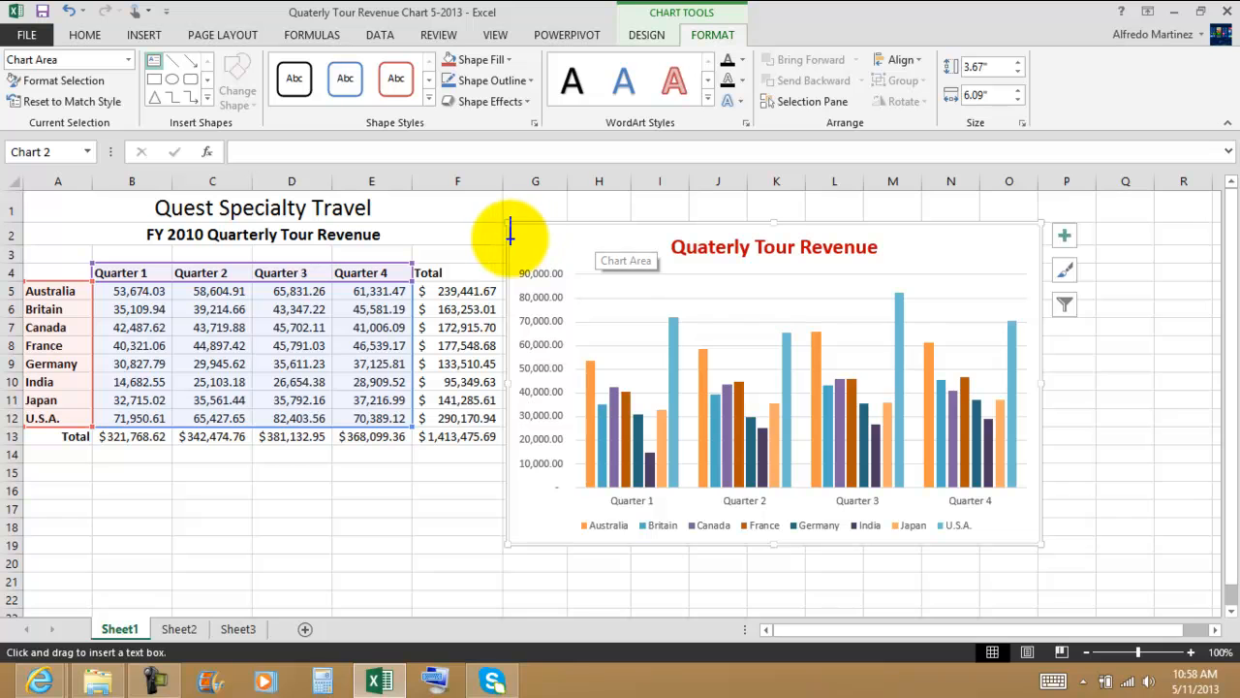
{"action": "mouse_move", "coordinate": [521, 236]}
{"action": "left_mouse_down"}
{"action": "mouse_move", "coordinate": [541, 262]}
{"action": "mouse_move", "coordinate": [630, 254]}
{"action": "left_mouse_up"}
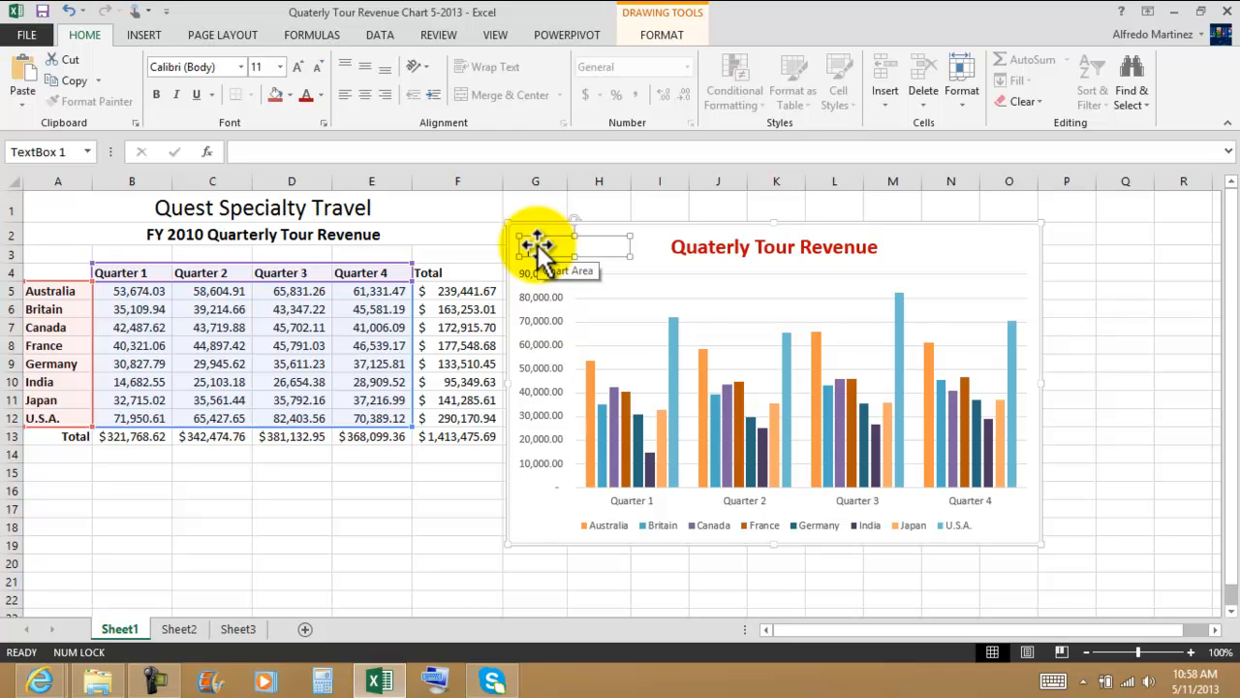
{"action": "type", "text": "Great"}
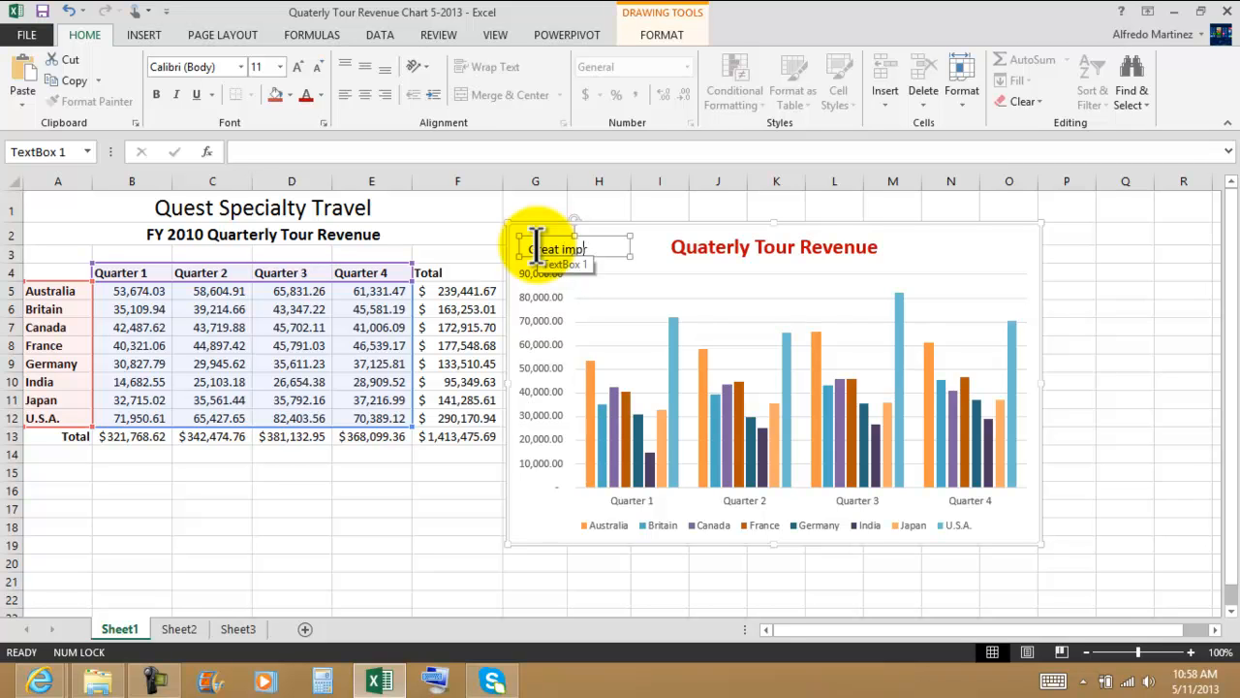
{"action": "type", "text": "improvement"}
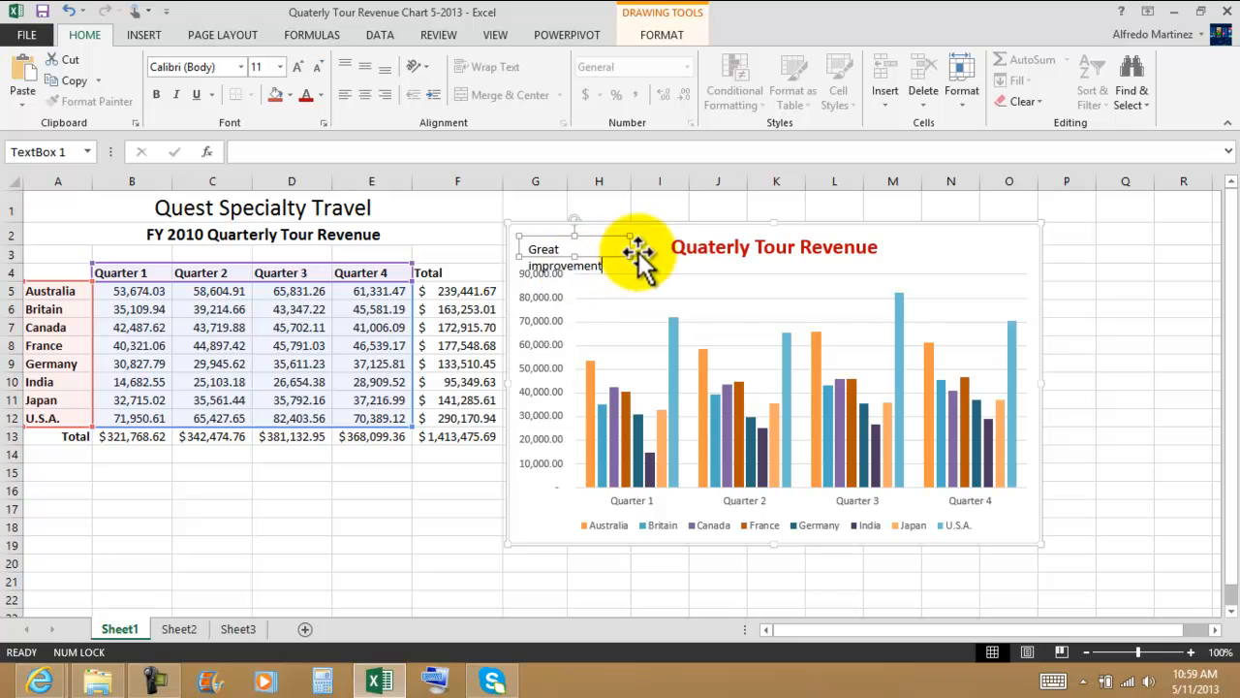
Step: Widen the text box so its text fits on one line, and shift it slightly away from the chart title
{"action": "left_click_drag", "start_coordinate": [631, 255], "coordinate": [589, 260]}
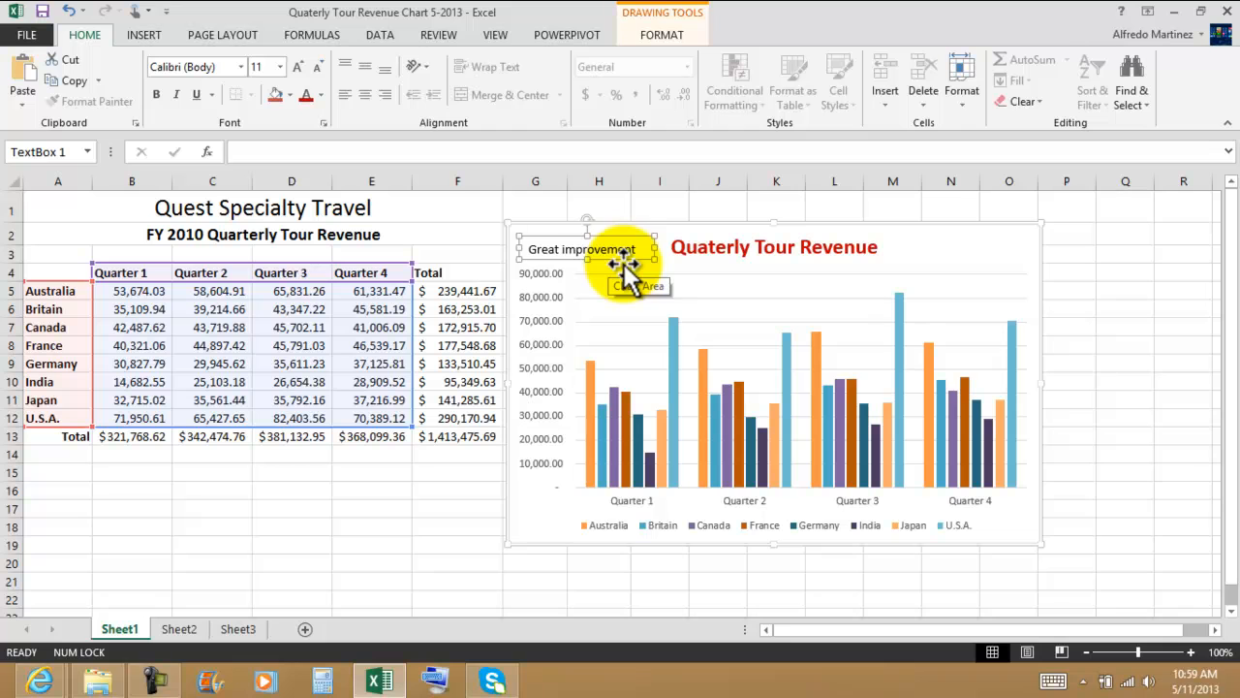
{"action": "left_click_drag", "start_coordinate": [623, 258], "coordinate": [613, 256]}
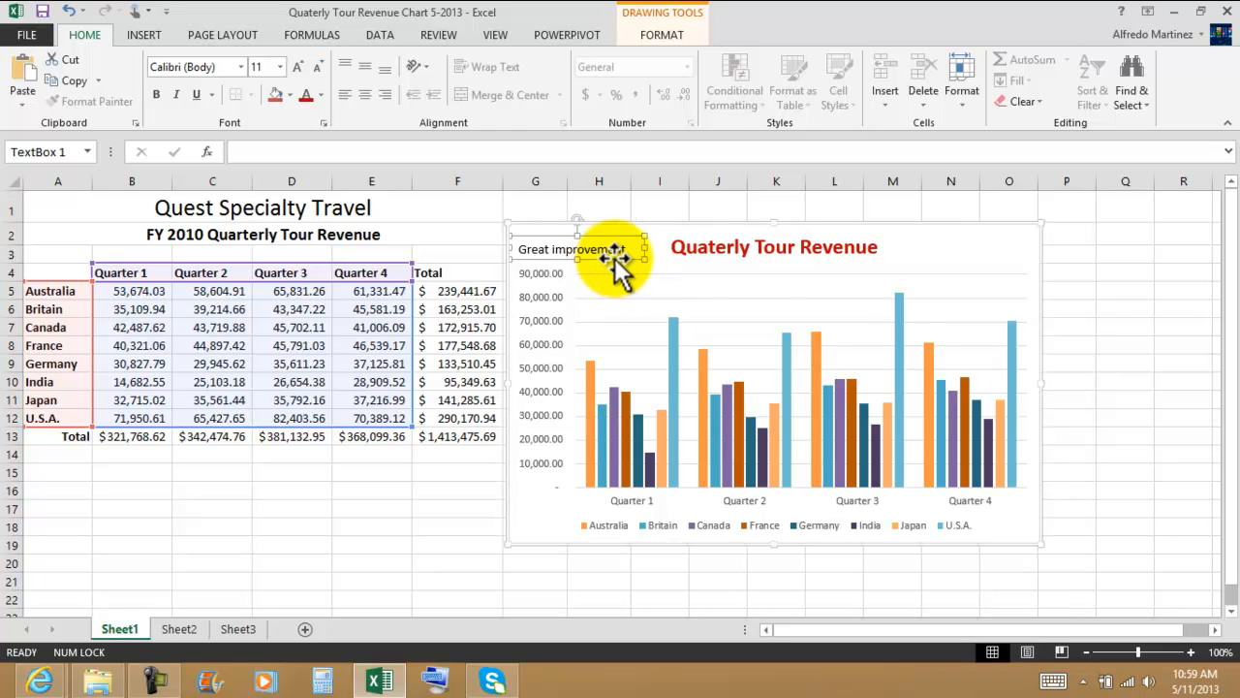
{"action": "left_click", "coordinate": [955, 245]}
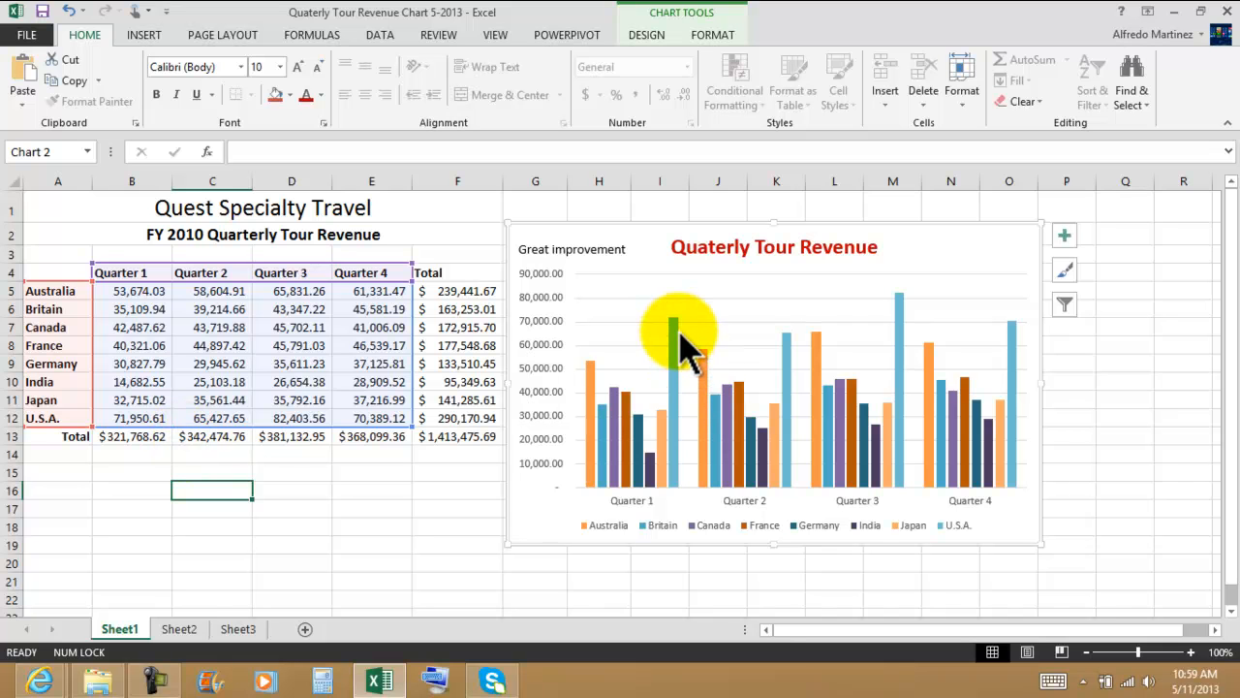
Step: Change the text box wording to "Great job!!!" and narrow the box to fit the text
{"action": "mouse_move", "coordinate": [678, 336]}
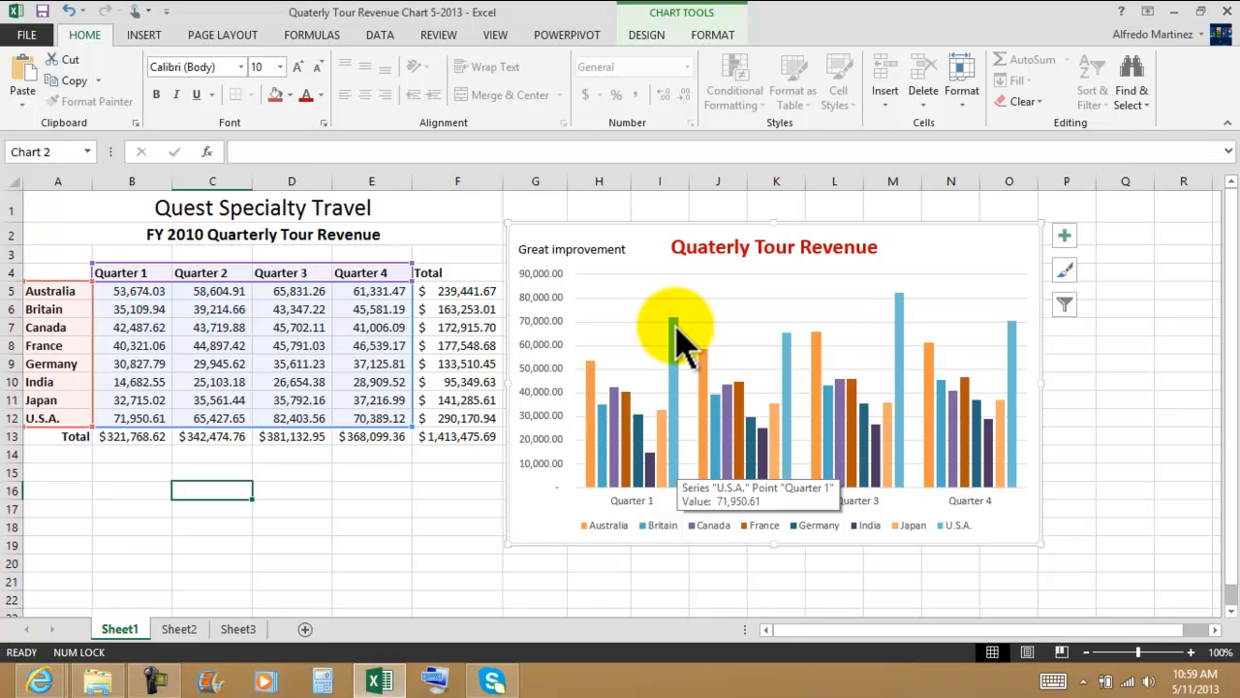
{"action": "mouse_move", "coordinate": [899, 310]}
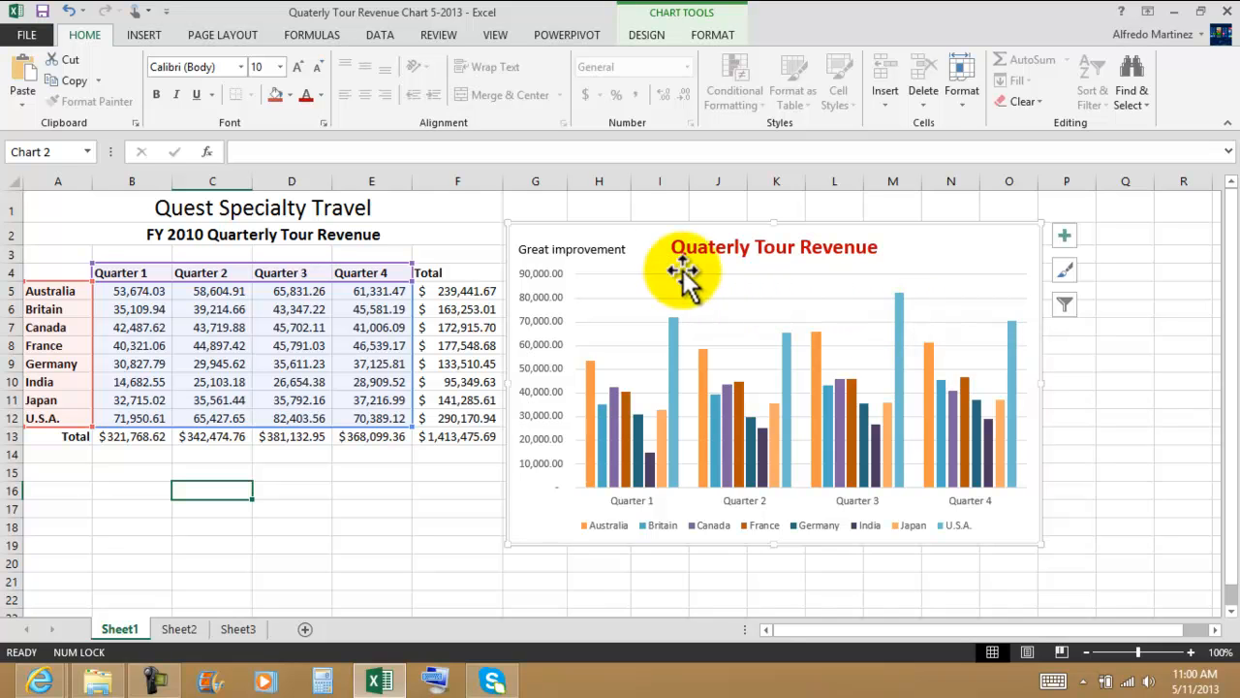
{"action": "left_click", "coordinate": [593, 250]}
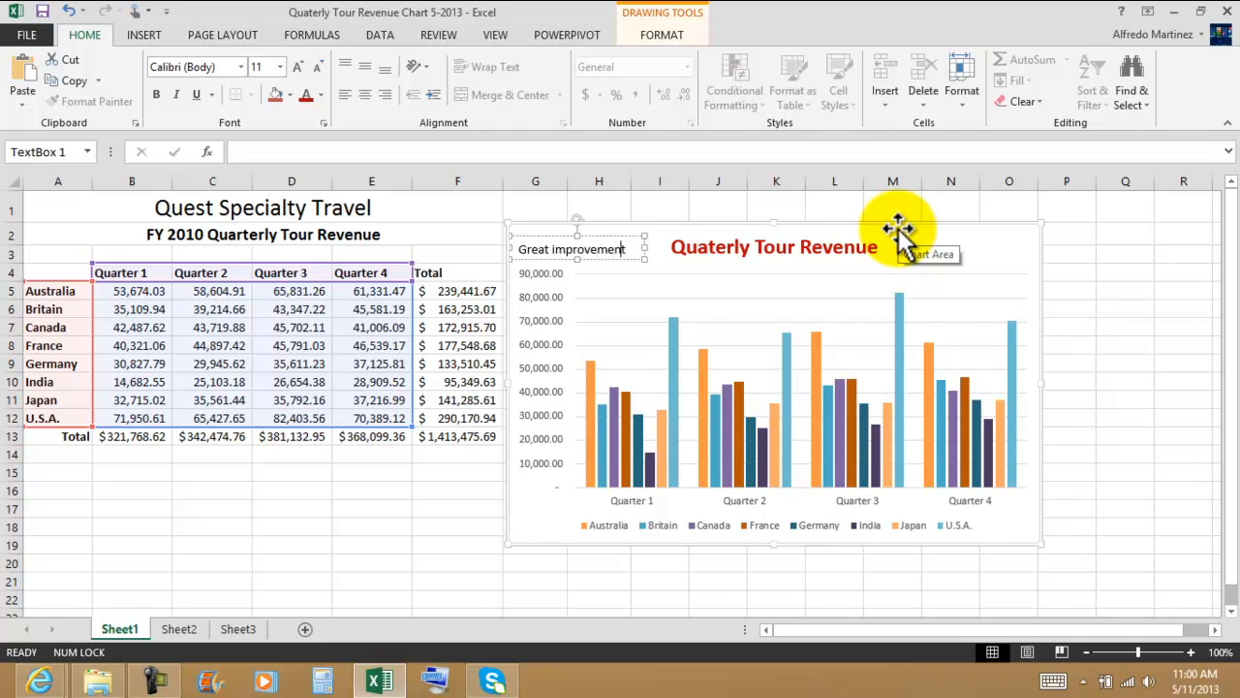
{"action": "key", "text": "BackSpace"}
{"action": "key", "text": "BackSpace"}
{"action": "key", "text": "BackSpace"}
{"action": "key", "text": "BackSpace"}
{"action": "key", "text": "BackSpace"}
{"action": "key", "text": "BackSpace"}
{"action": "key", "text": "BackSpace"}
{"action": "key", "text": "BackSpace"}
{"action": "key", "text": "BackSpace"}
{"action": "key", "text": "BackSpace"}
{"action": "key", "text": "BackSpace"}
{"action": "type", "text": "job!!!"}
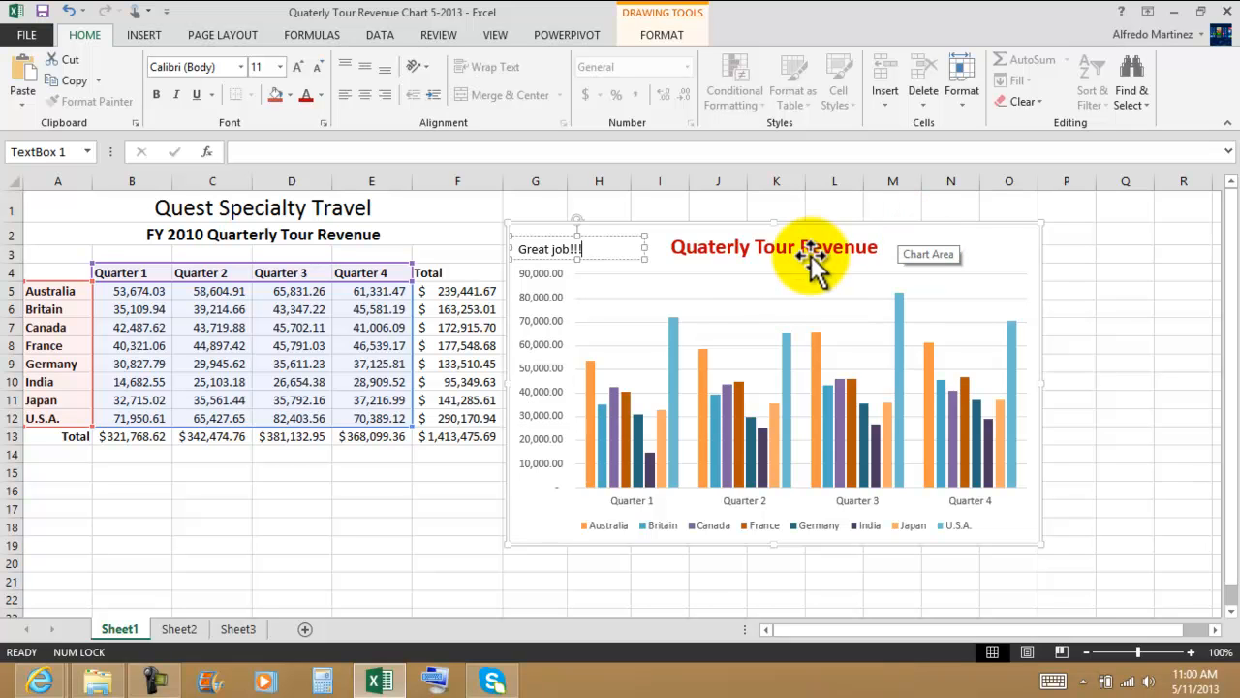
{"action": "left_click_drag", "start_coordinate": [644, 247], "coordinate": [617, 247]}
{"action": "left_click", "coordinate": [918, 244]}
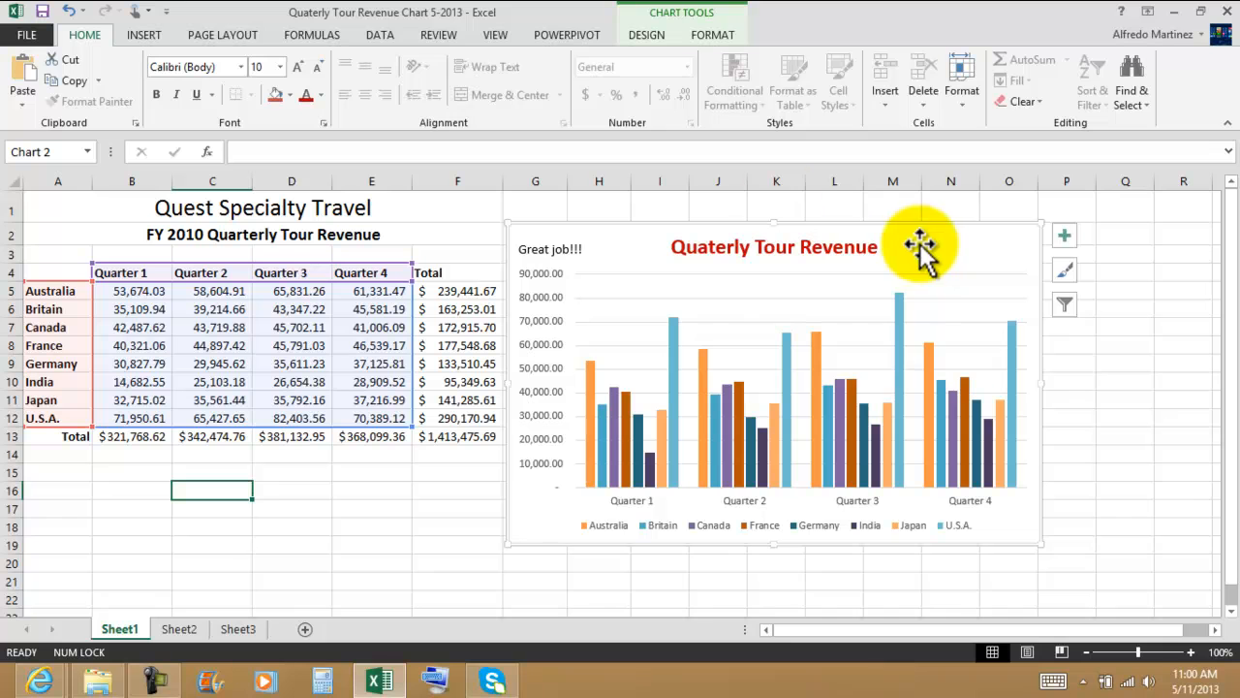
Step: Draw a straight arrow, about 3.42" wide and 0.55" high, from "Great job!!!" to the top of the U.S.A. column for Quarter 3
{"action": "left_click", "coordinate": [145, 36]}
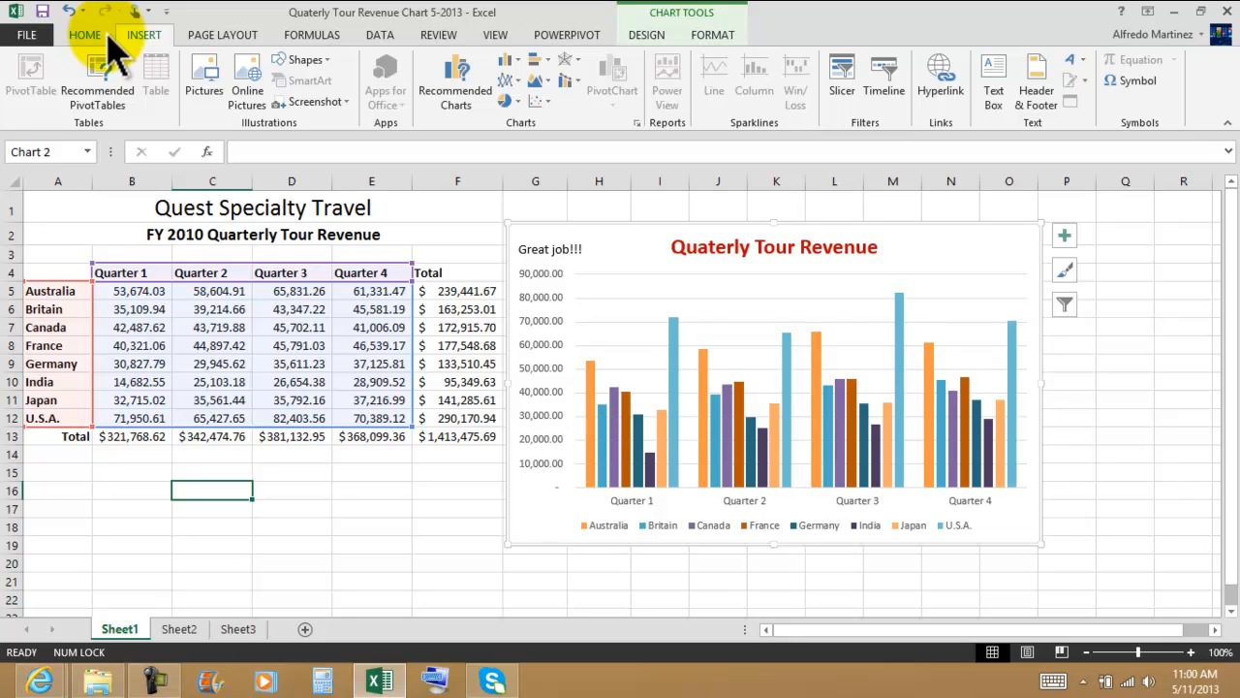
{"action": "left_click", "coordinate": [323, 62]}
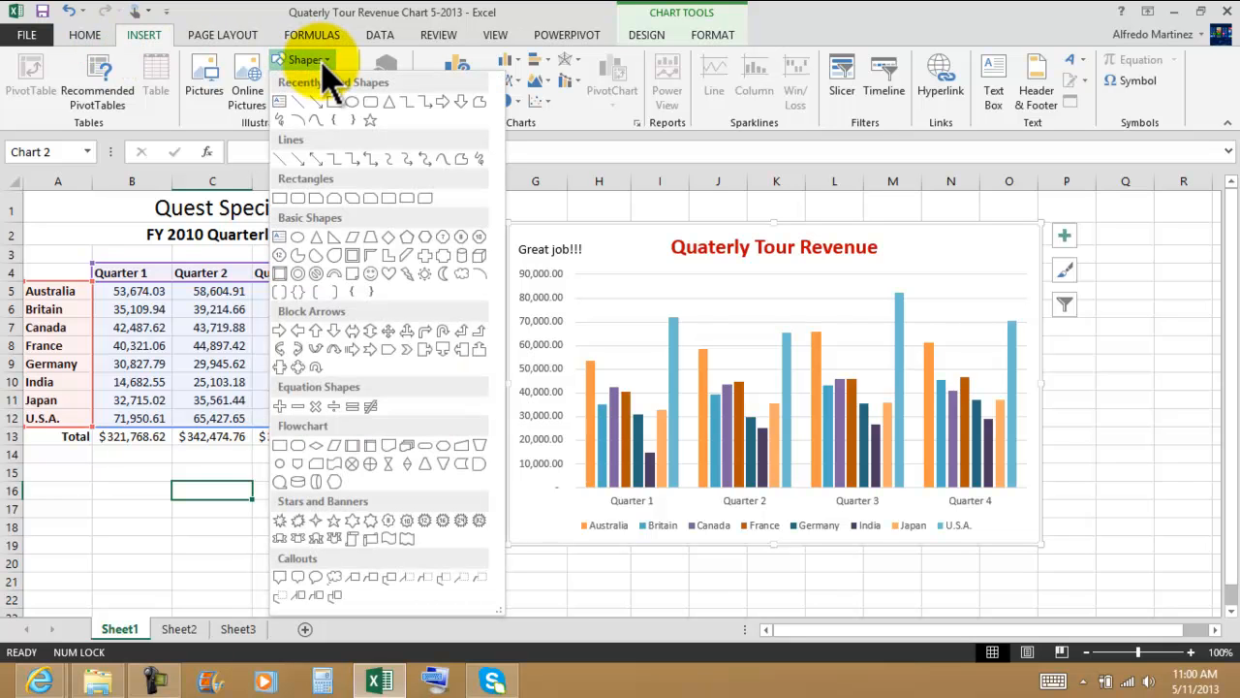
{"action": "left_click", "coordinate": [319, 101]}
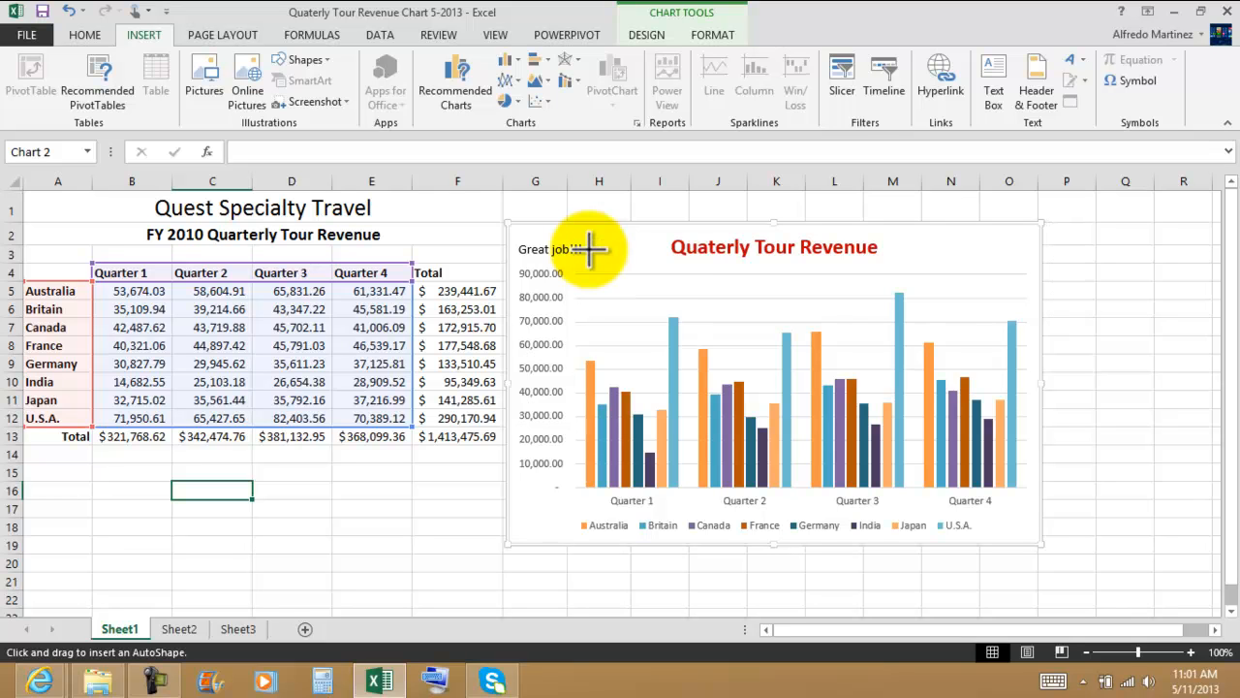
{"action": "mouse_move", "coordinate": [589, 249]}
{"action": "left_mouse_down"}
{"action": "mouse_move", "coordinate": [727, 288]}
{"action": "mouse_move", "coordinate": [880, 283]}
{"action": "mouse_move", "coordinate": [891, 302]}
{"action": "left_mouse_up"}
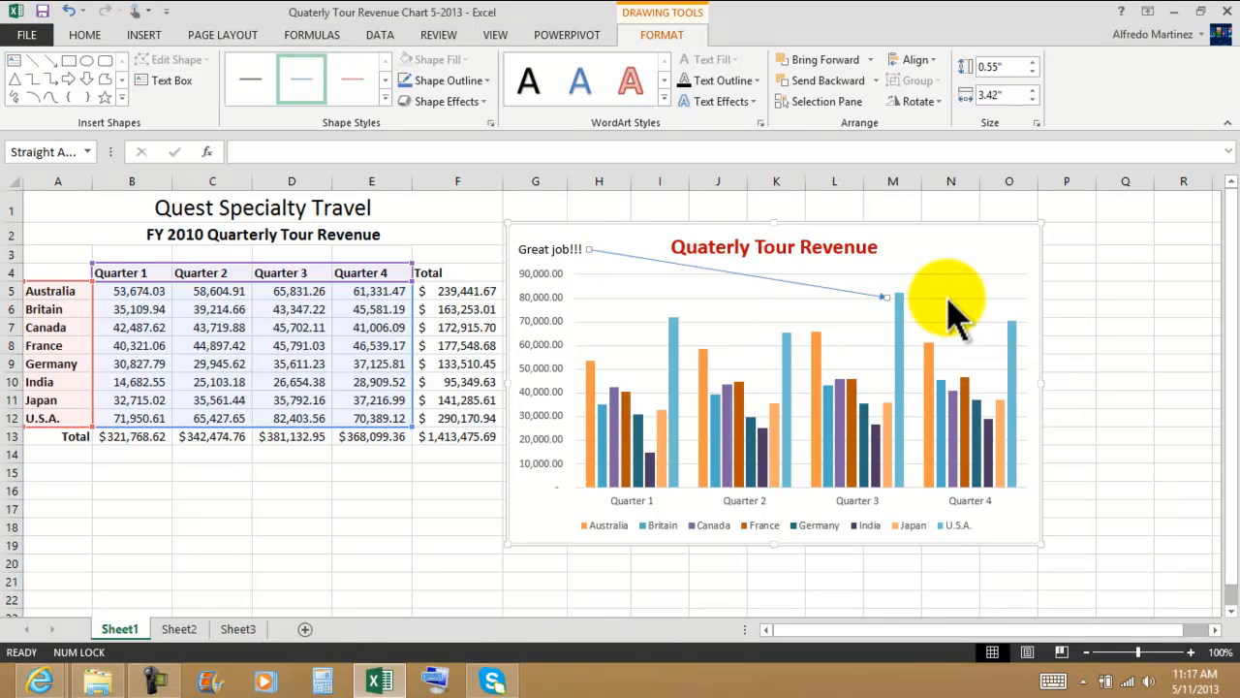
{"action": "left_click", "coordinate": [1114, 308]}
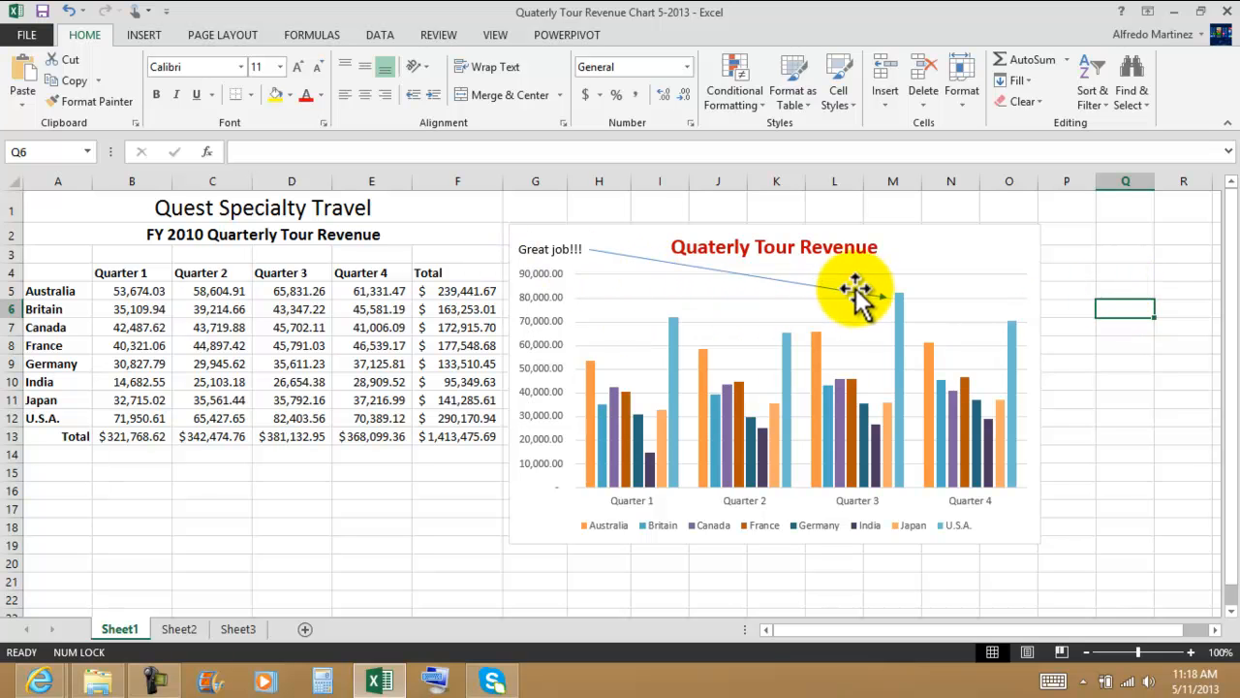
{"action": "left_click", "coordinate": [997, 249]}
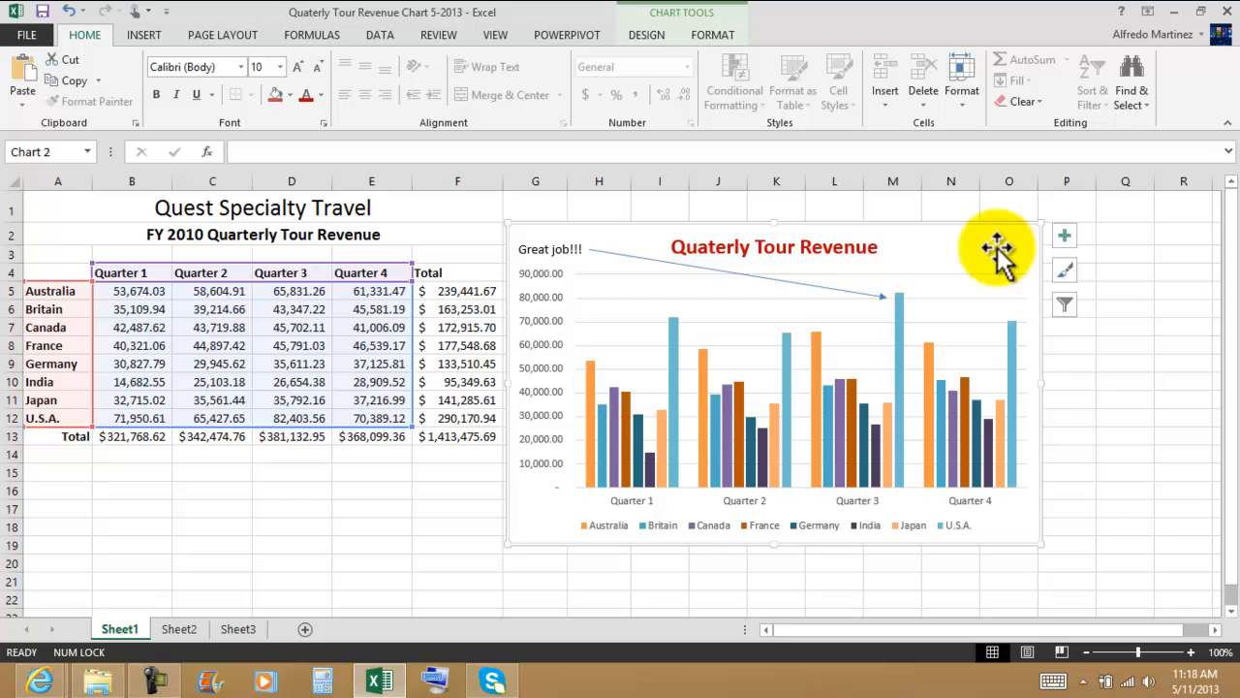
{"action": "left_click", "coordinate": [1130, 439]}
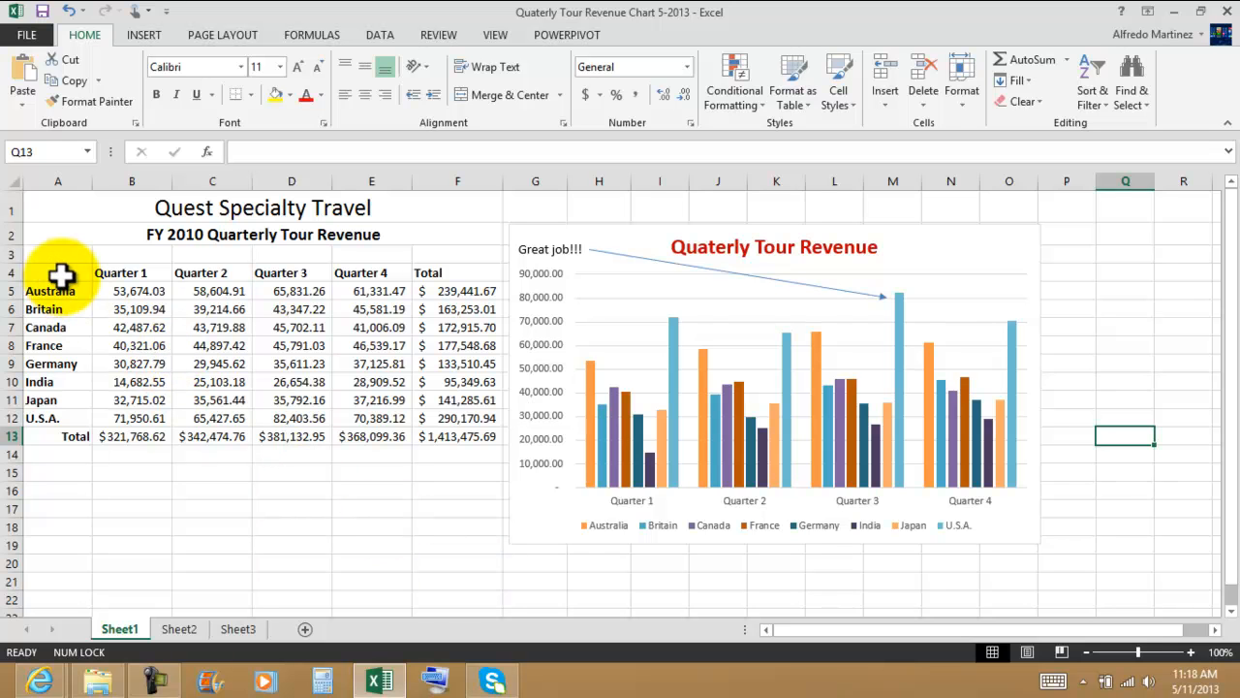
Step: Insert a 3-D pie chart of the Quarter 1 revenue by country from A4:B12
{"action": "left_click_drag", "start_coordinate": [60, 276], "coordinate": [125, 419]}
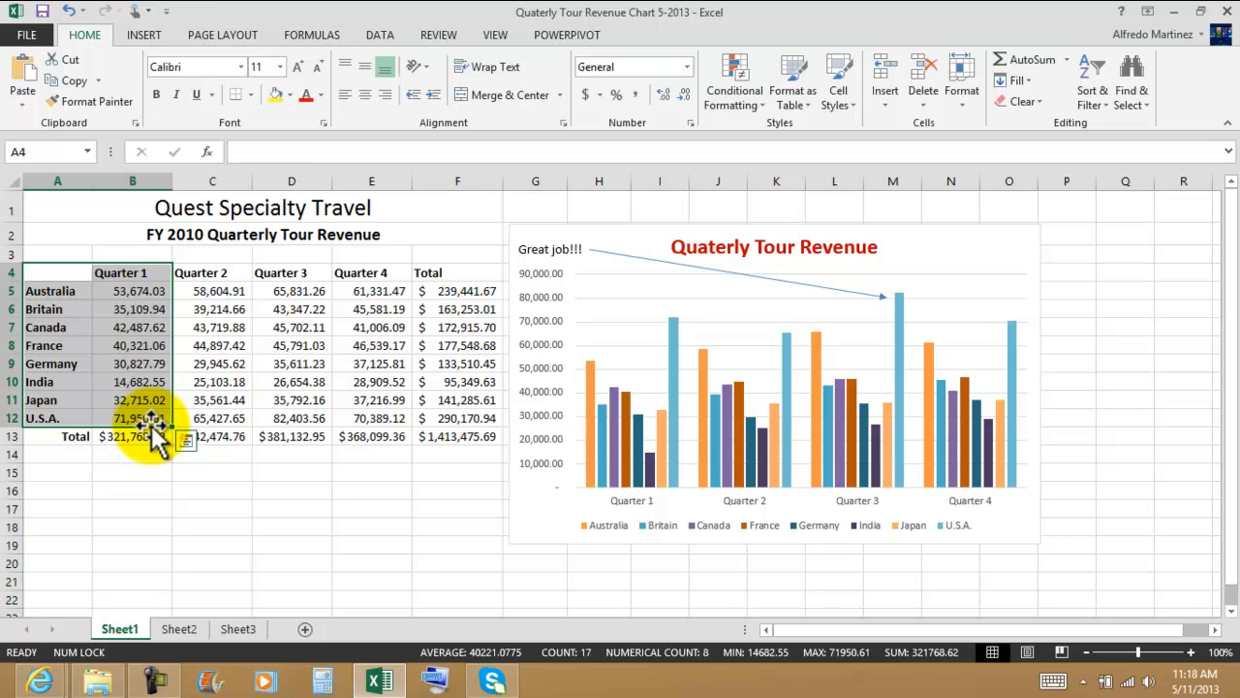
{"action": "left_click", "coordinate": [143, 37]}
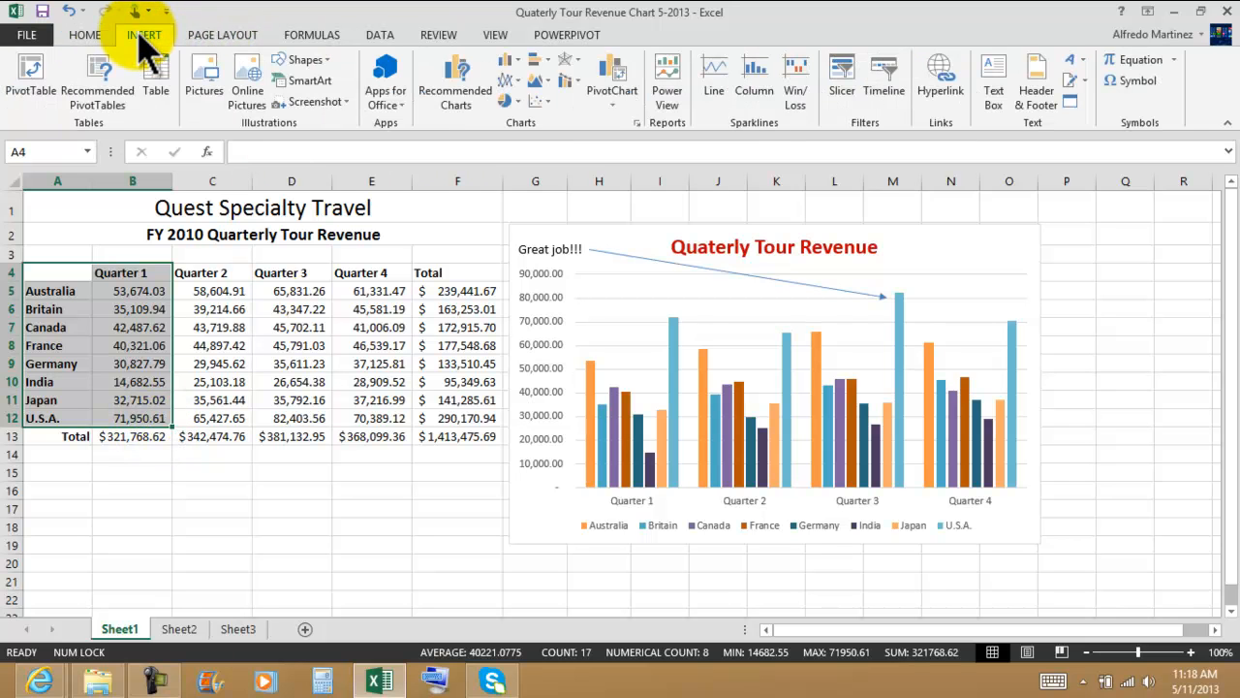
{"action": "left_click", "coordinate": [463, 108]}
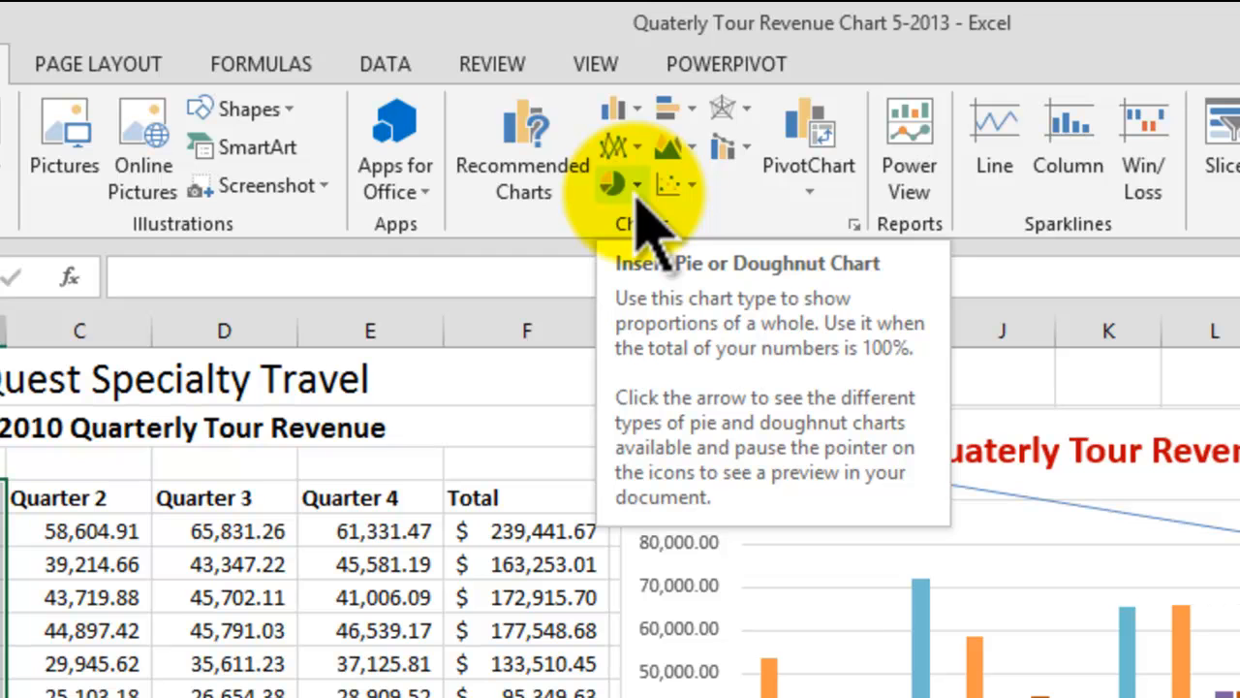
{"action": "left_click", "coordinate": [635, 185]}
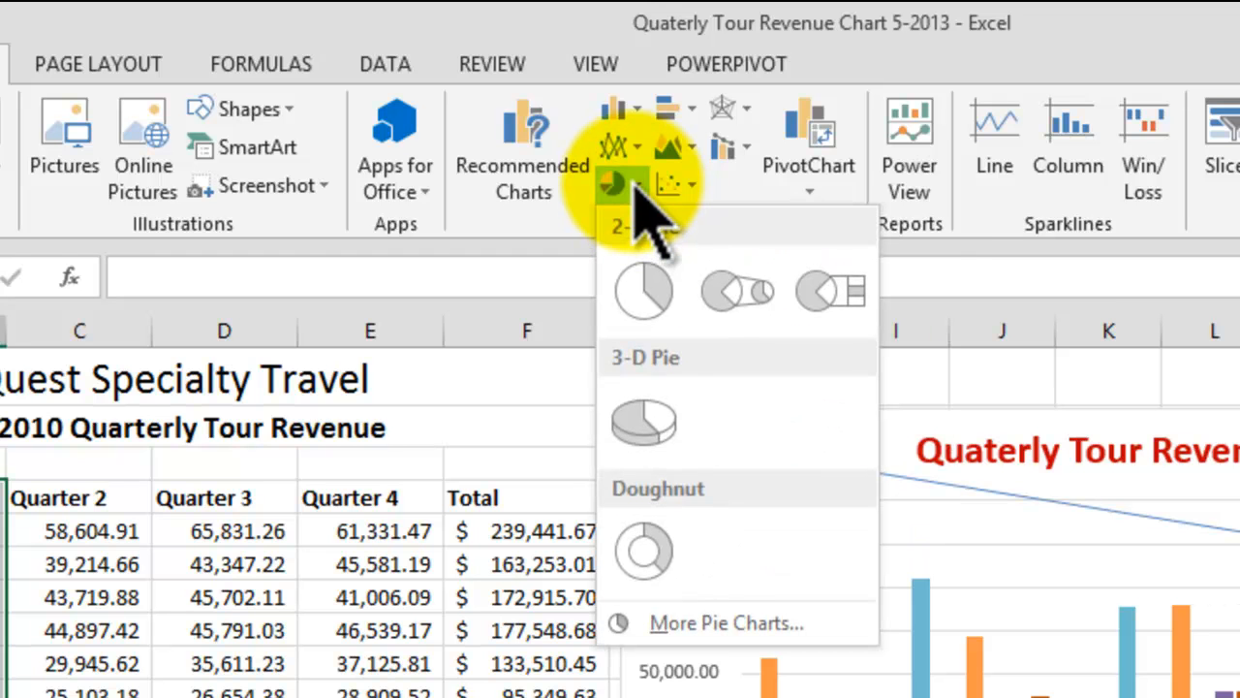
{"action": "left_click", "coordinate": [644, 422]}
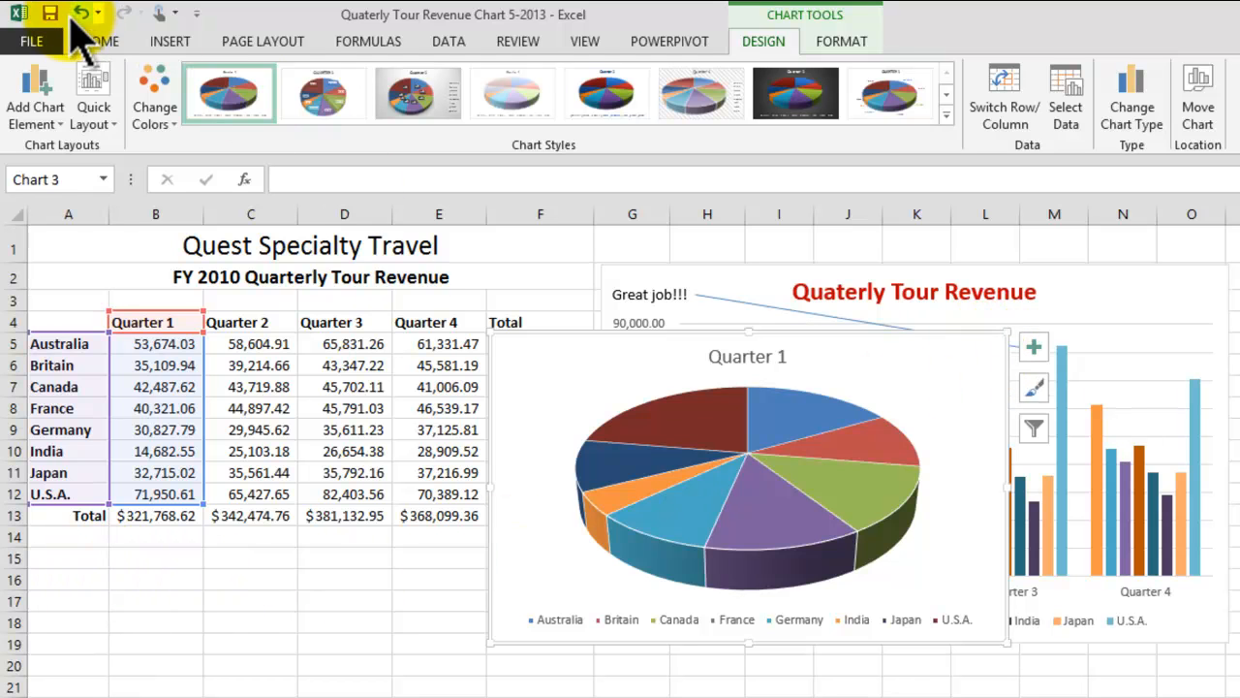
Step: Move the Quarter 1 pie chart below the revenue table by cutting it and pasting it at cell A15
{"action": "left_click", "coordinate": [99, 40]}
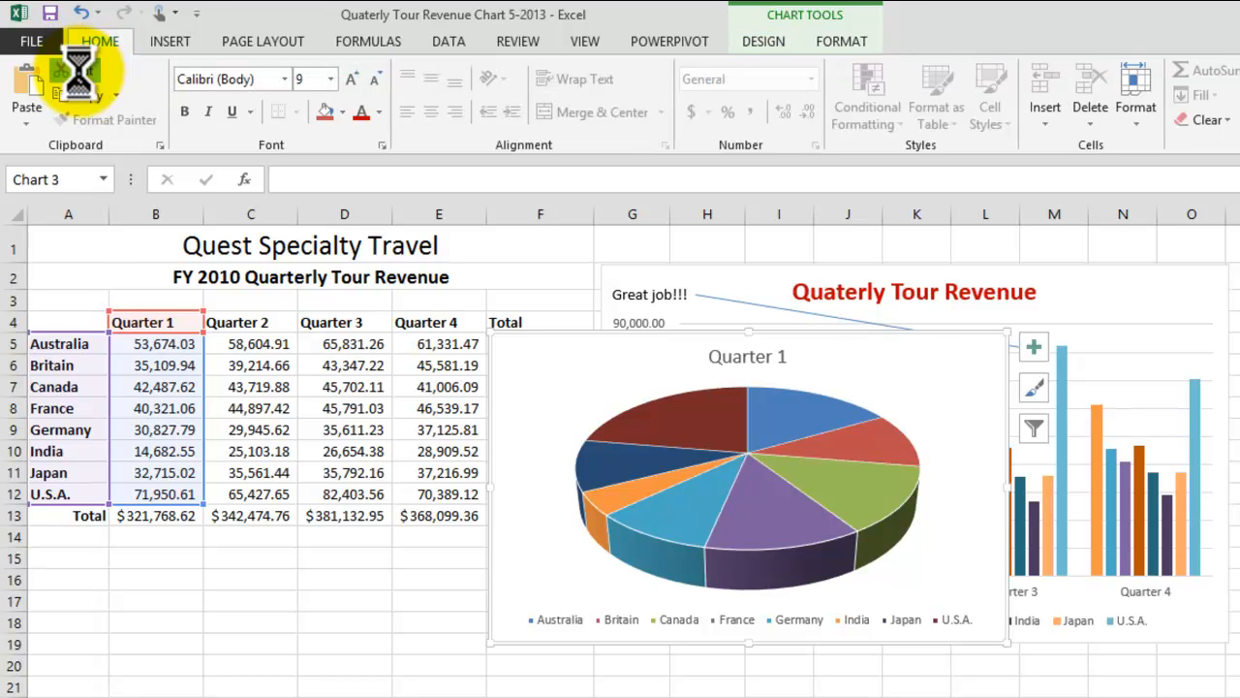
{"action": "left_click", "coordinate": [77, 559]}
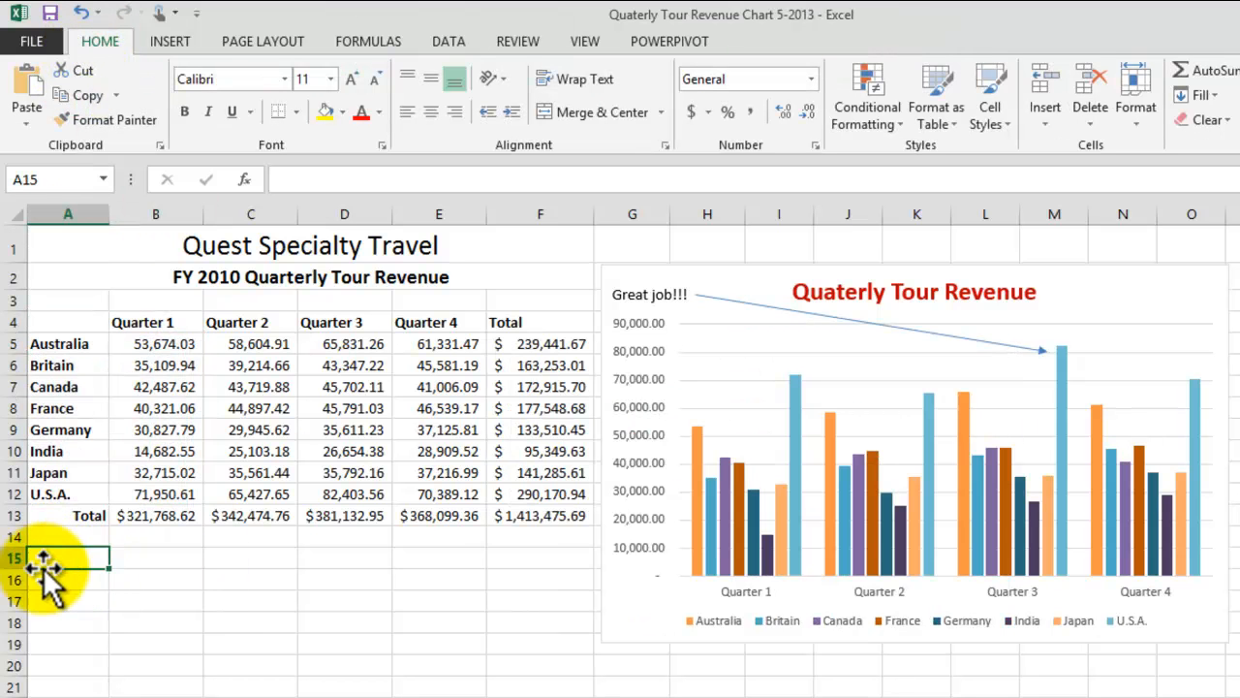
{"action": "left_click", "coordinate": [34, 96]}
{"action": "scroll", "coordinate": [892, 368], "scroll_direction": "down", "scroll_amount": 3}
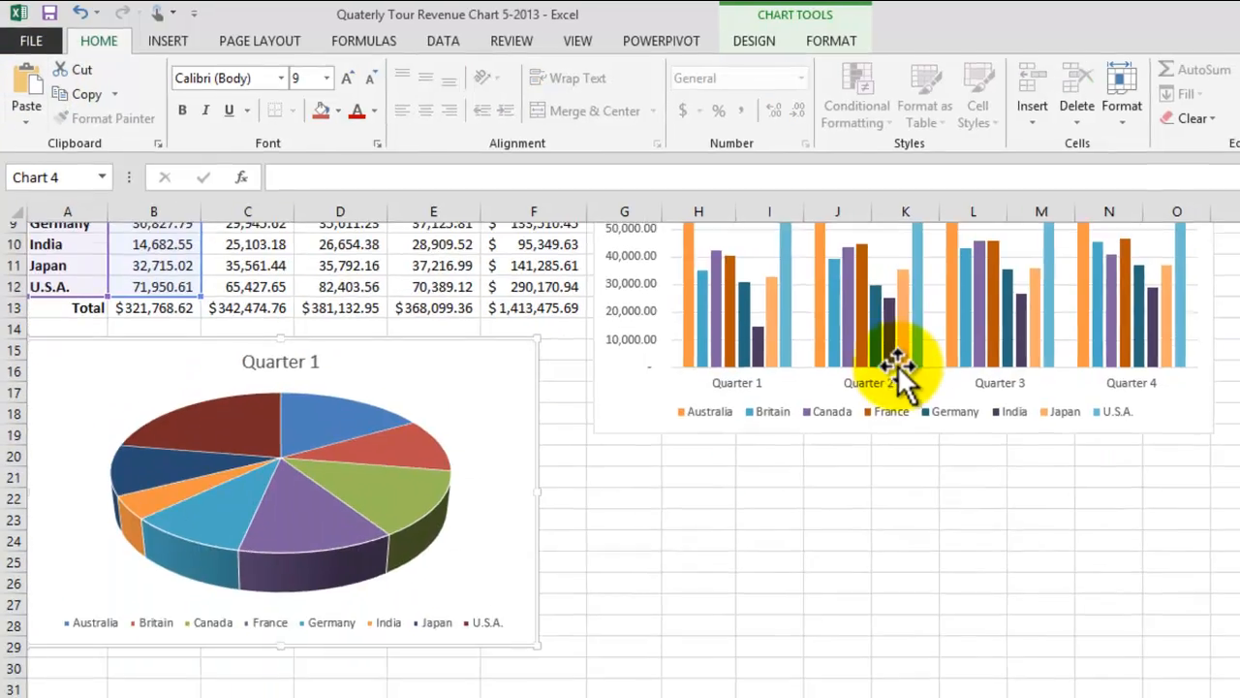
{"action": "scroll", "coordinate": [898, 369], "scroll_direction": "down", "scroll_amount": 1}
{"action": "scroll", "coordinate": [900, 371], "scroll_direction": "up", "scroll_amount": 1}
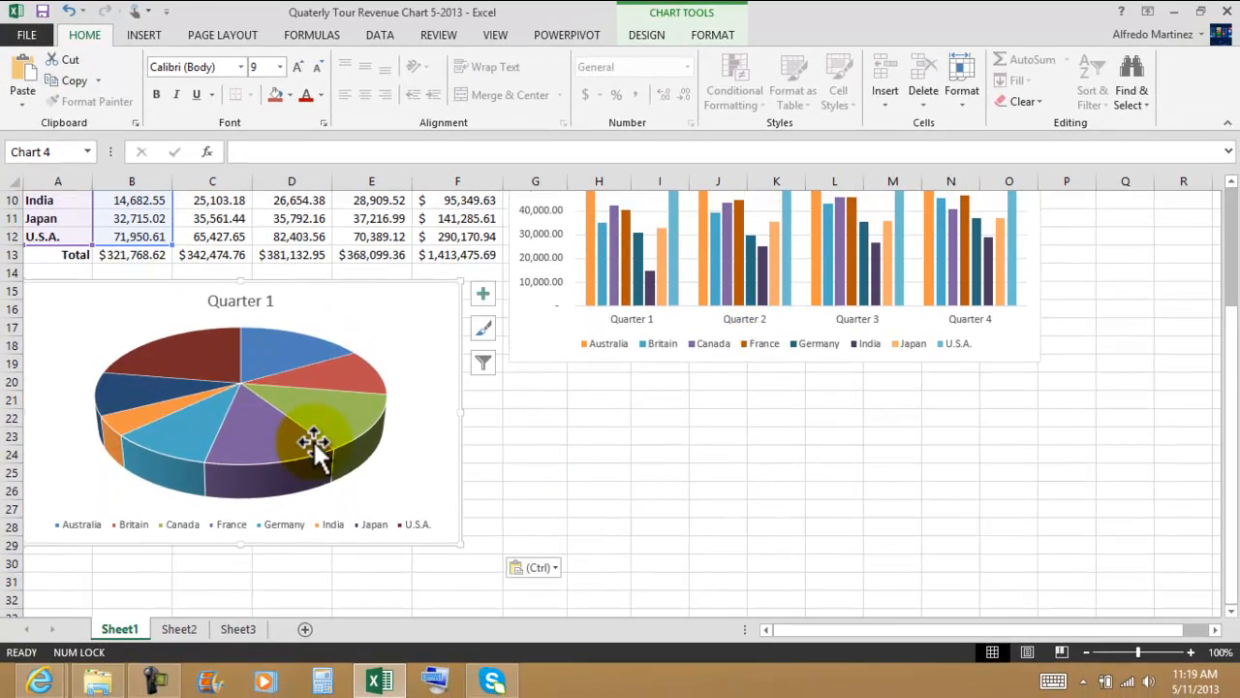
{"action": "scroll", "coordinate": [684, 443], "scroll_direction": "up", "scroll_amount": 3}
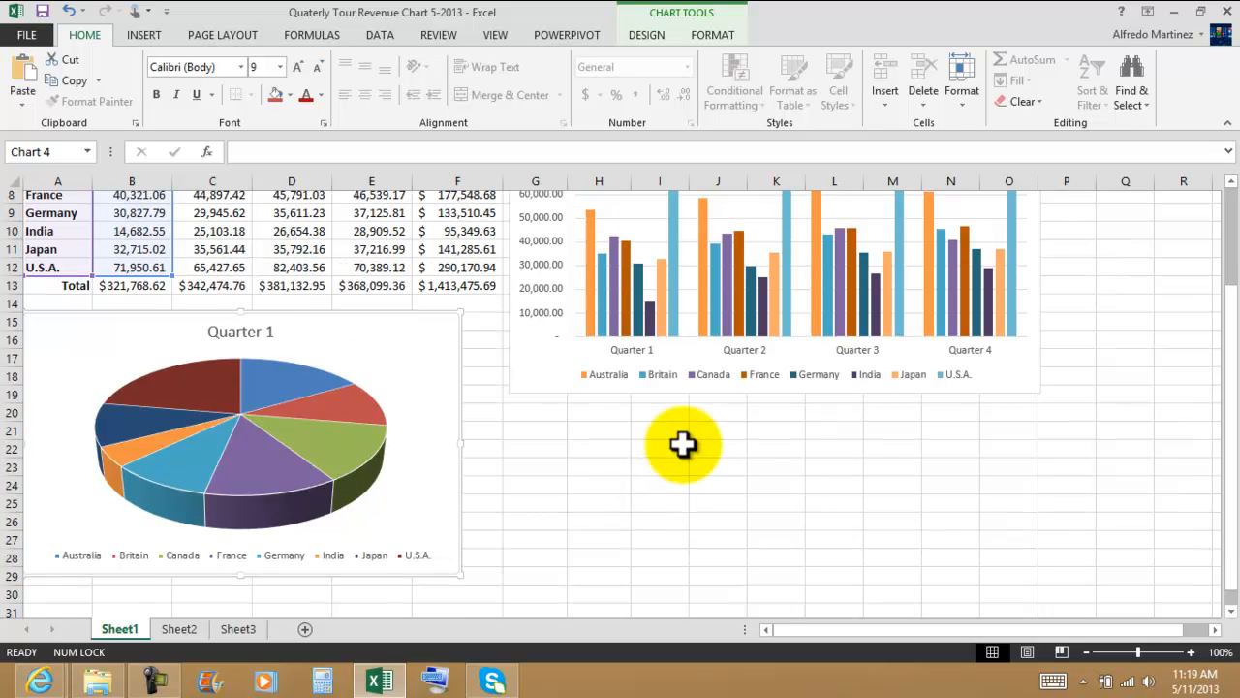
{"action": "scroll", "coordinate": [692, 445], "scroll_direction": "down", "scroll_amount": 1}
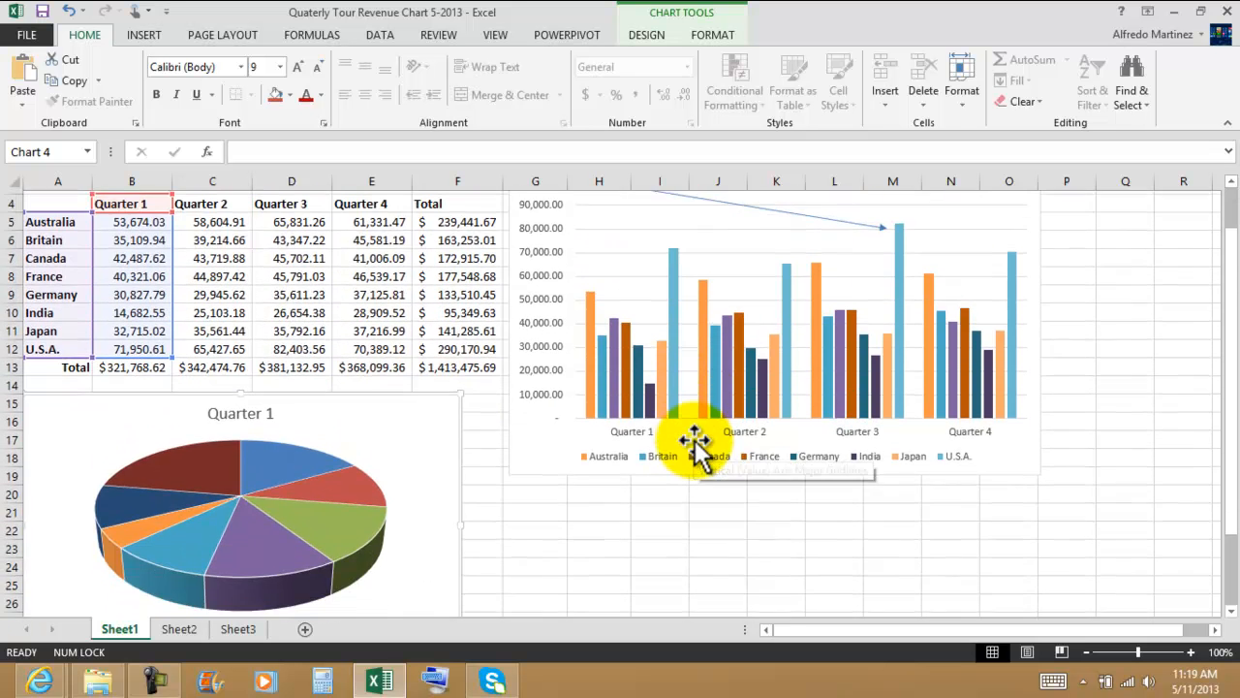
{"action": "scroll", "coordinate": [689, 441], "scroll_direction": "down", "scroll_amount": 2}
{"action": "key", "text": "ctrl+v"}
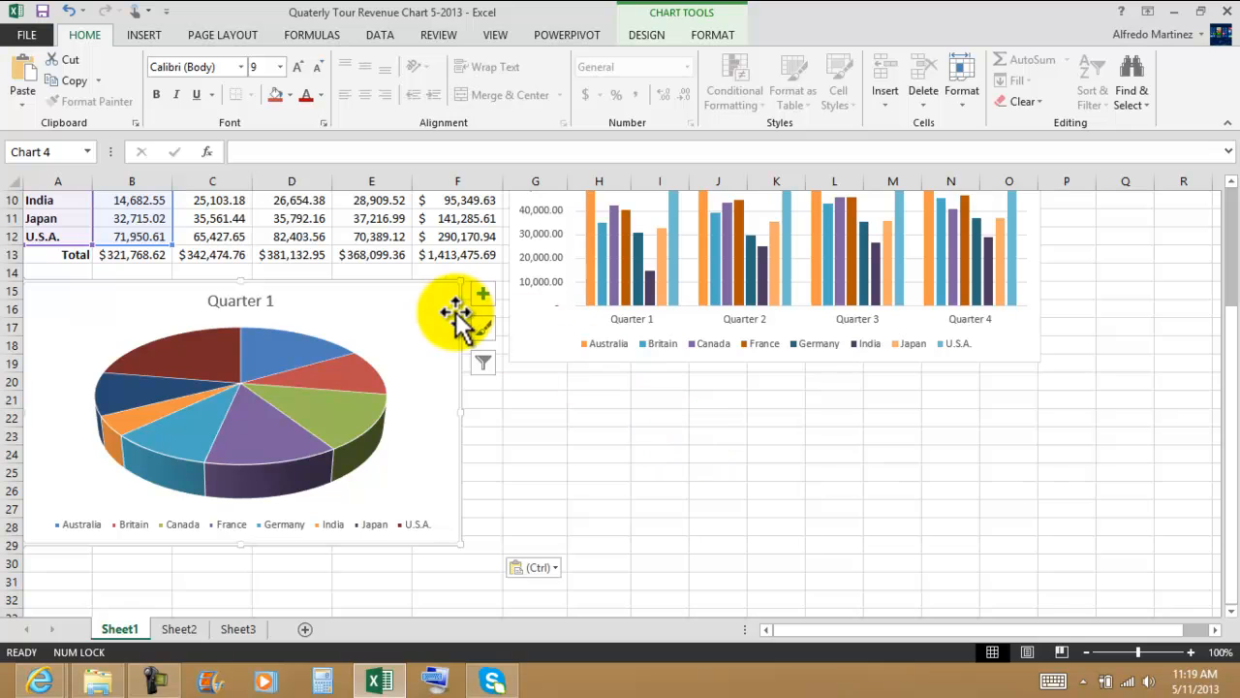
Step: Resize the Quarter 1 pie chart to 3" high and 5.3" wide
{"action": "left_click", "coordinate": [648, 35]}
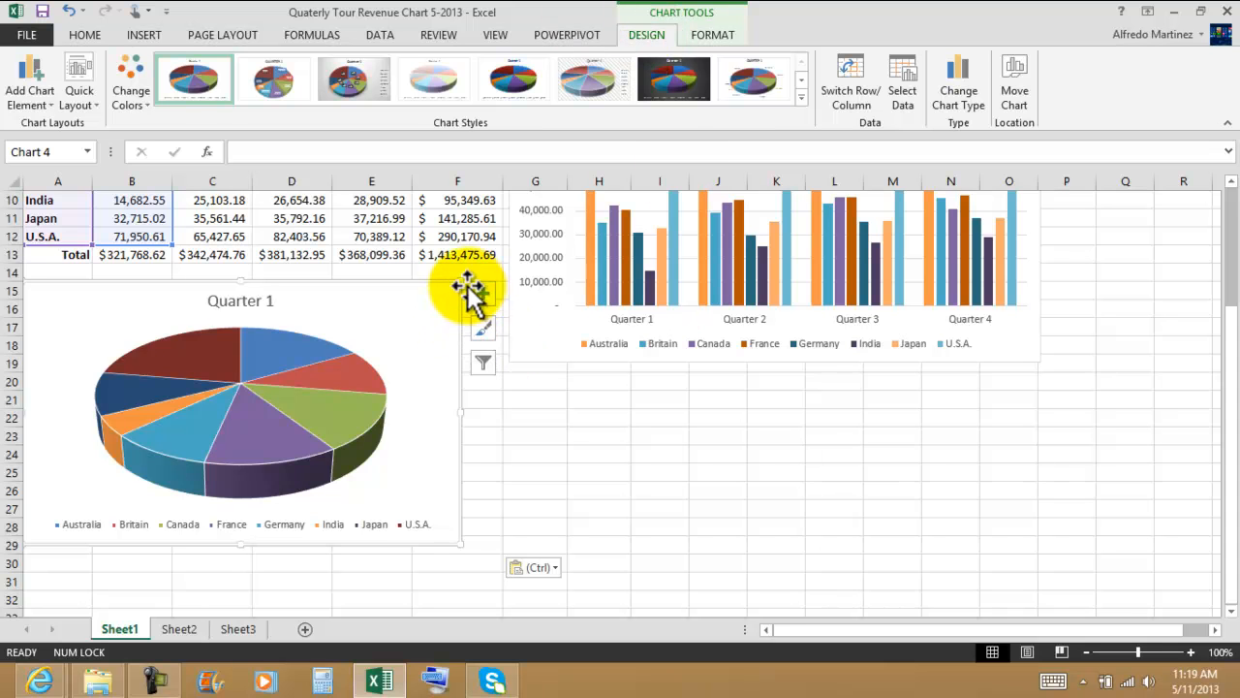
{"action": "left_click_drag", "start_coordinate": [473, 283], "coordinate": [467, 293]}
{"action": "left_click_drag", "start_coordinate": [472, 414], "coordinate": [481, 414]}
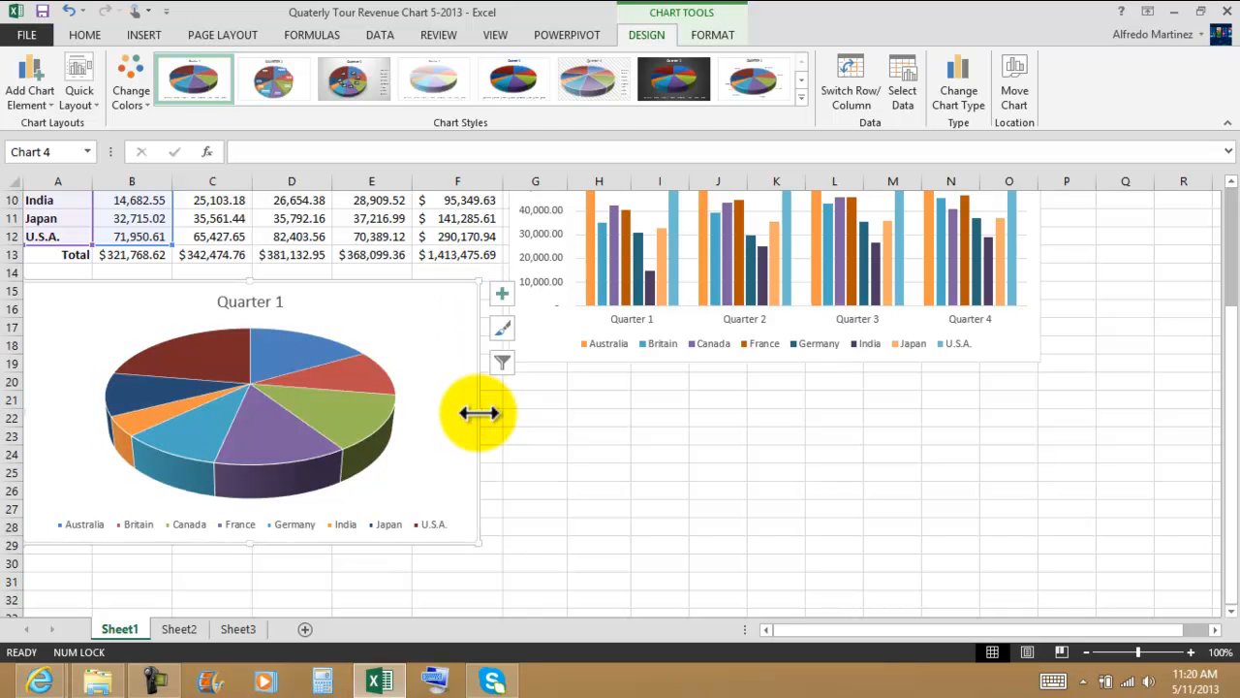
{"action": "left_click", "coordinate": [715, 39]}
{"action": "left_click", "coordinate": [1019, 63]}
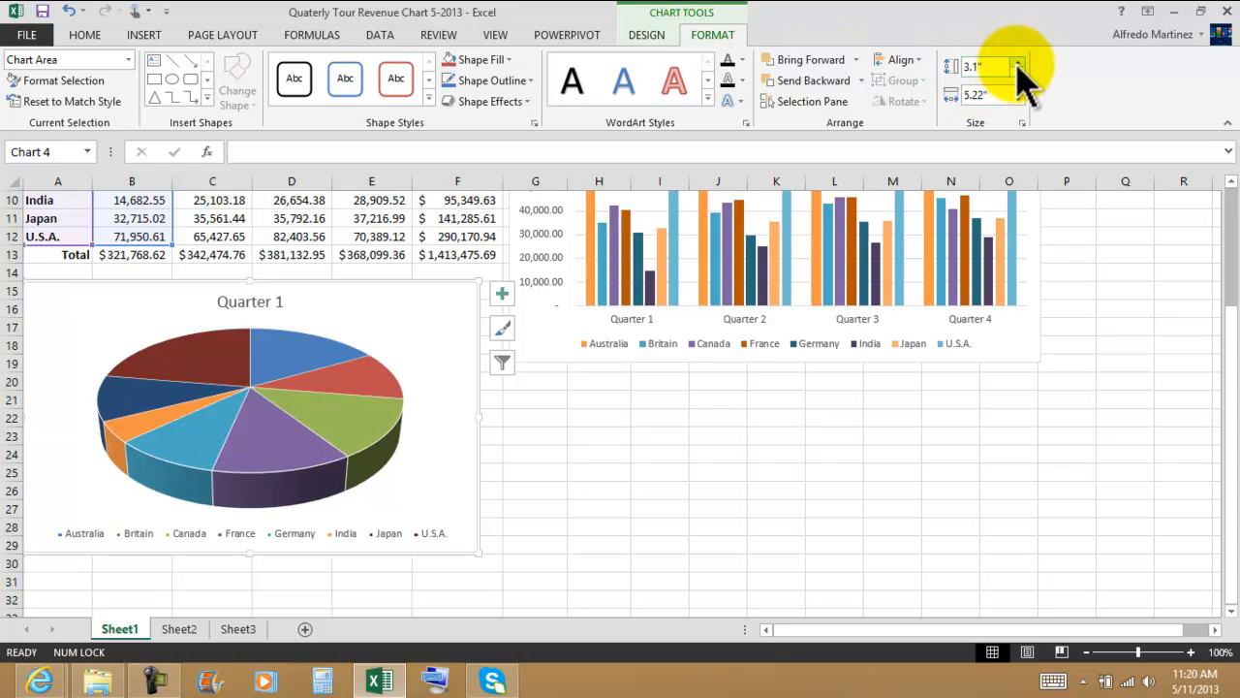
{"action": "left_click", "coordinate": [1017, 70]}
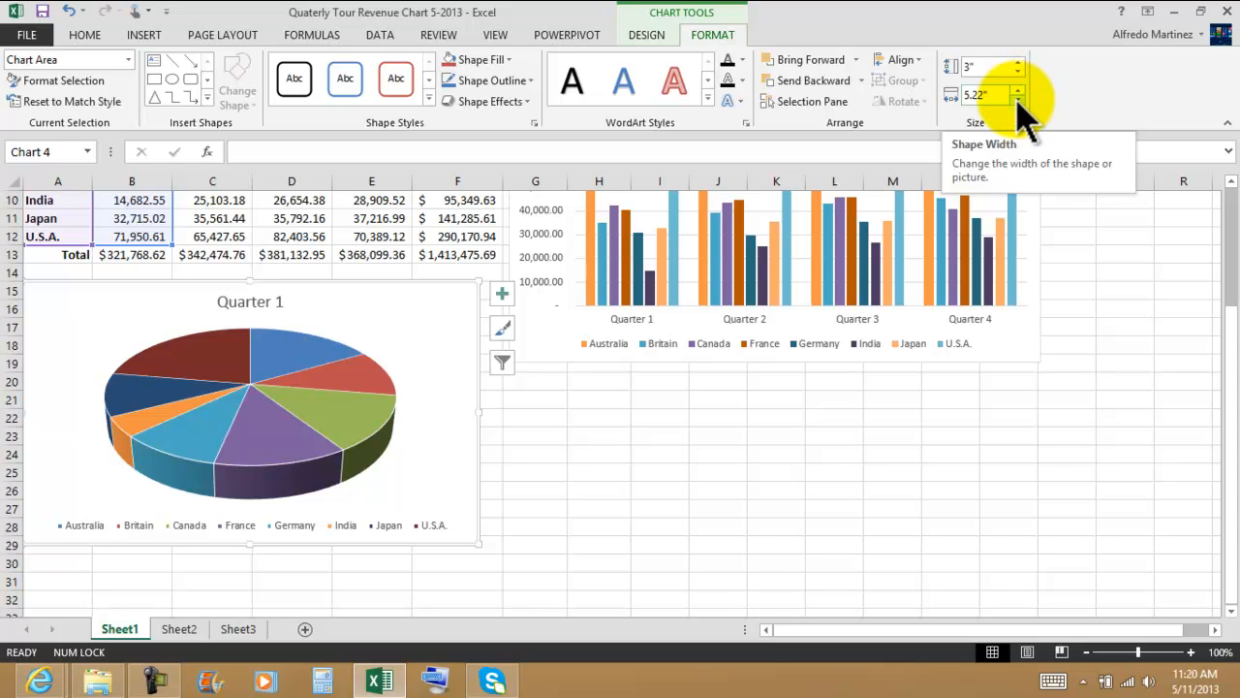
{"action": "left_click", "coordinate": [1017, 90]}
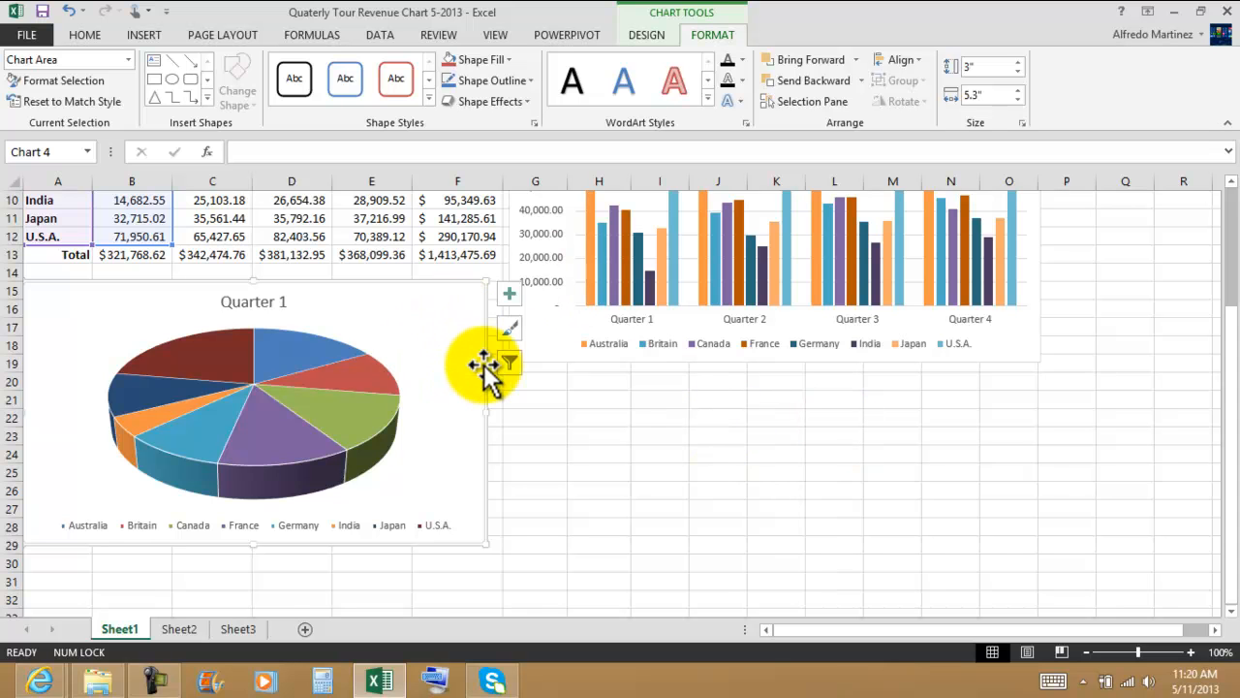
Step: Apply the fifth chart style, with a bold blue title on a white background, to the pie chart
{"action": "left_click", "coordinate": [253, 301]}
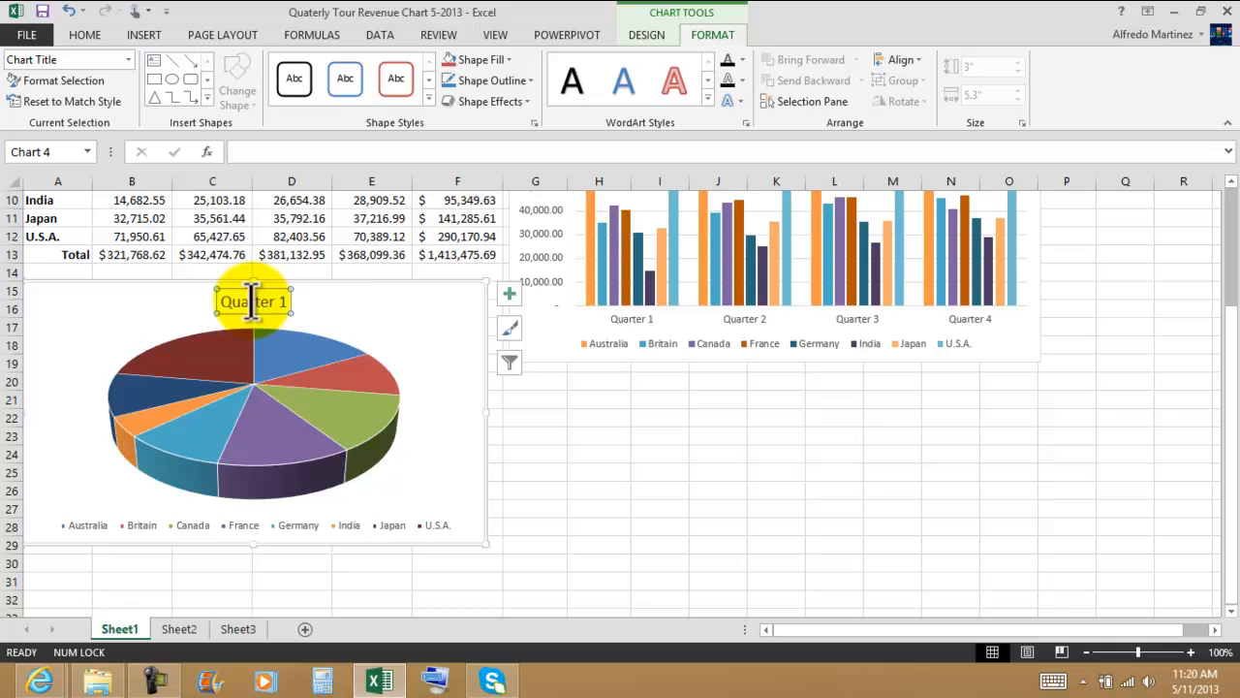
{"action": "left_click", "coordinate": [402, 317]}
{"action": "left_click", "coordinate": [648, 39]}
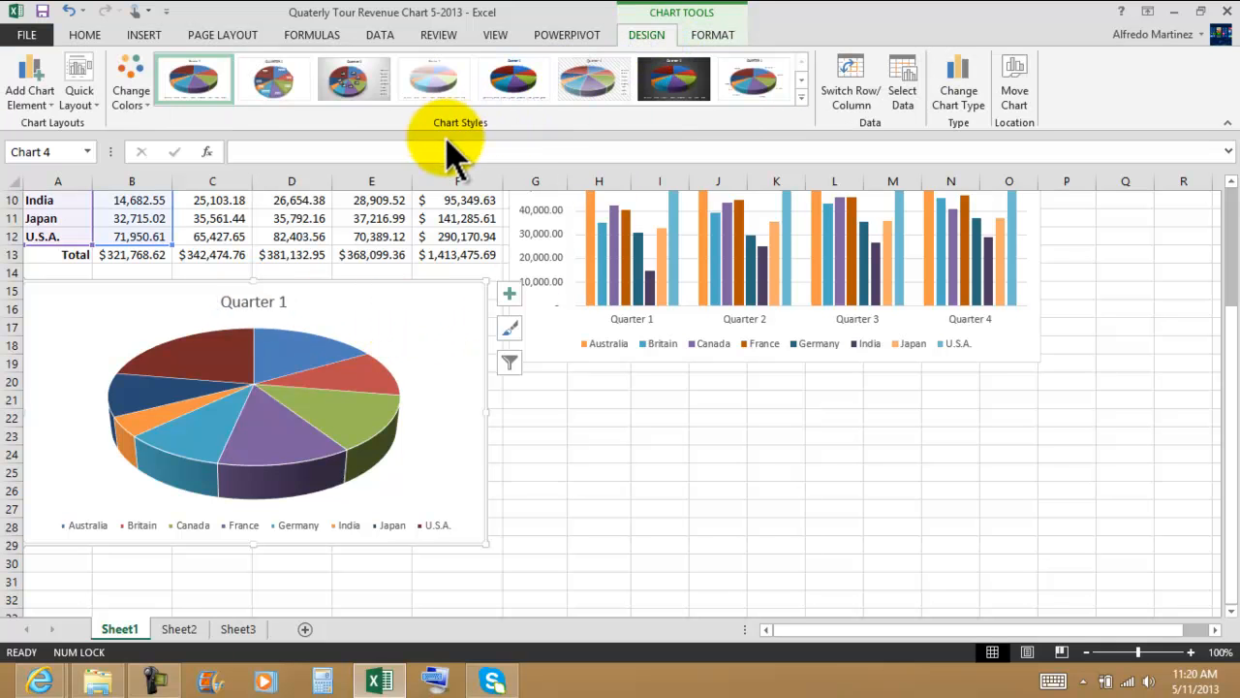
{"action": "left_click", "coordinate": [276, 86]}
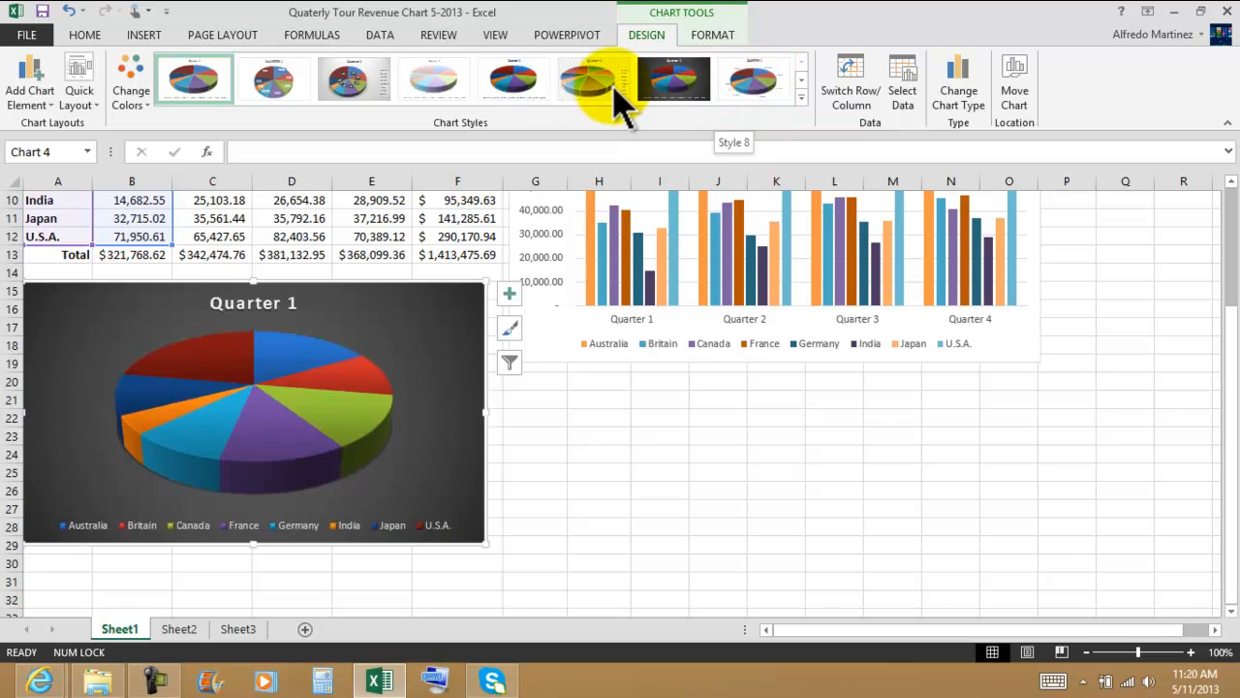
{"action": "left_click", "coordinate": [510, 89]}
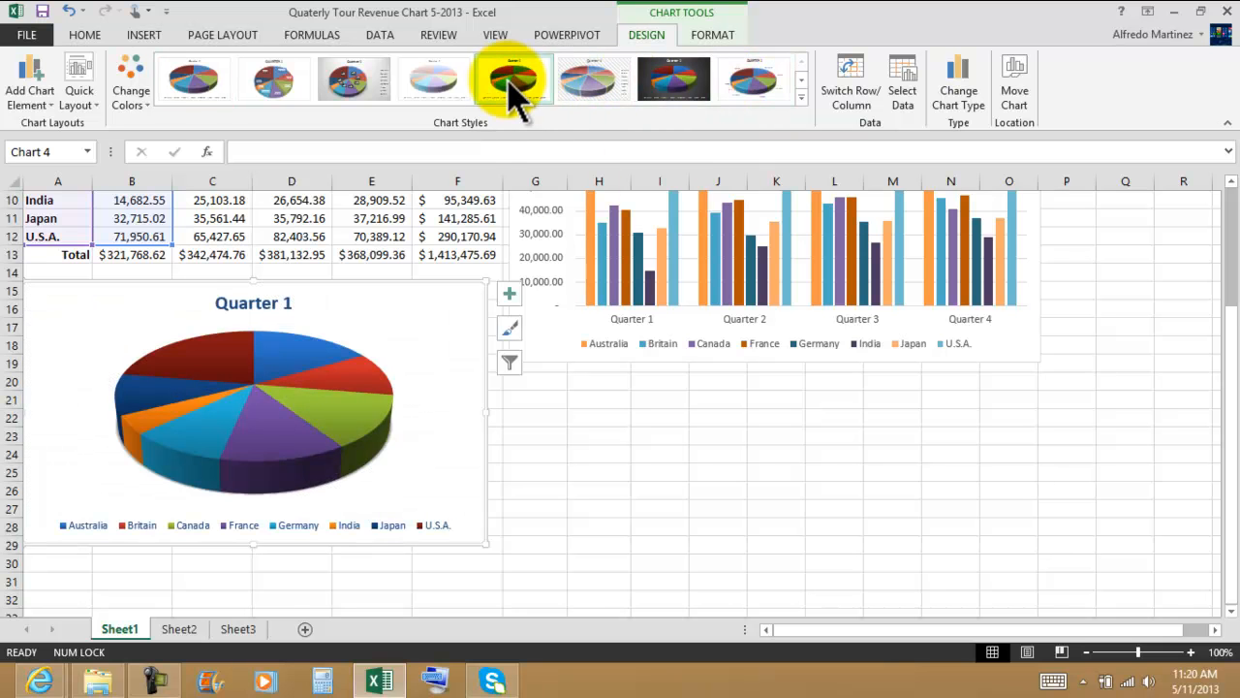
{"action": "scroll", "coordinate": [686, 346], "scroll_direction": "up", "scroll_amount": 2}
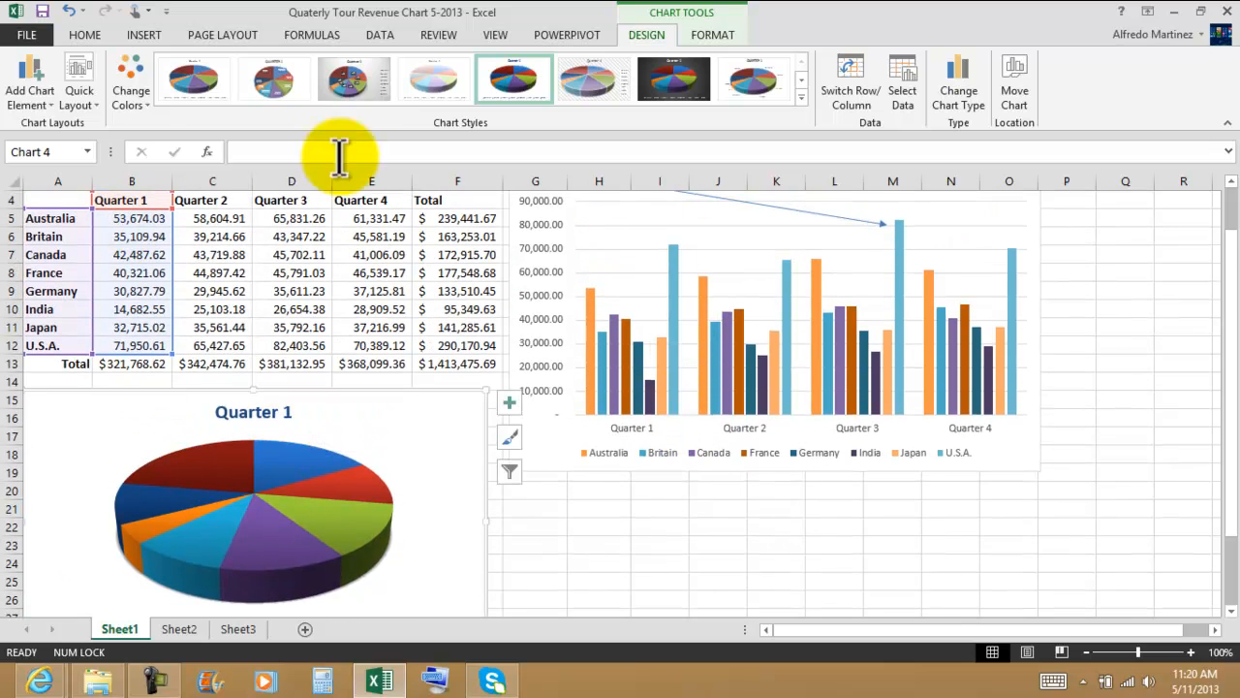
{"action": "left_click", "coordinate": [712, 39]}
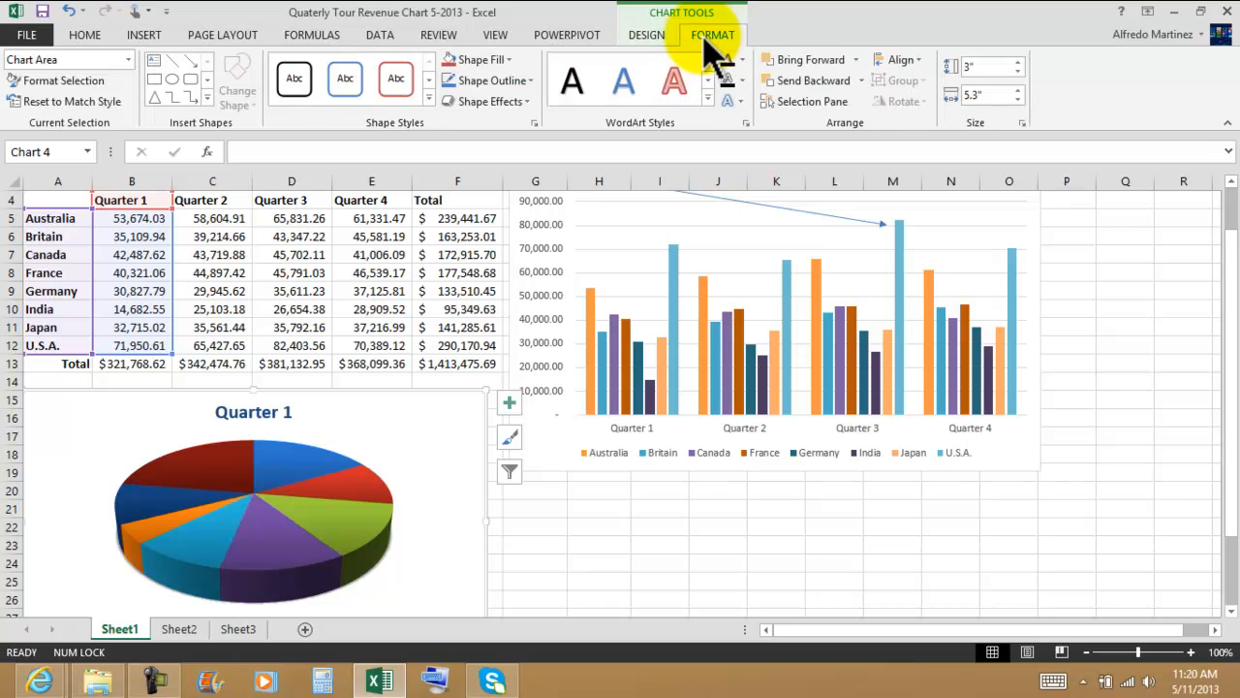
{"action": "left_click", "coordinate": [653, 41]}
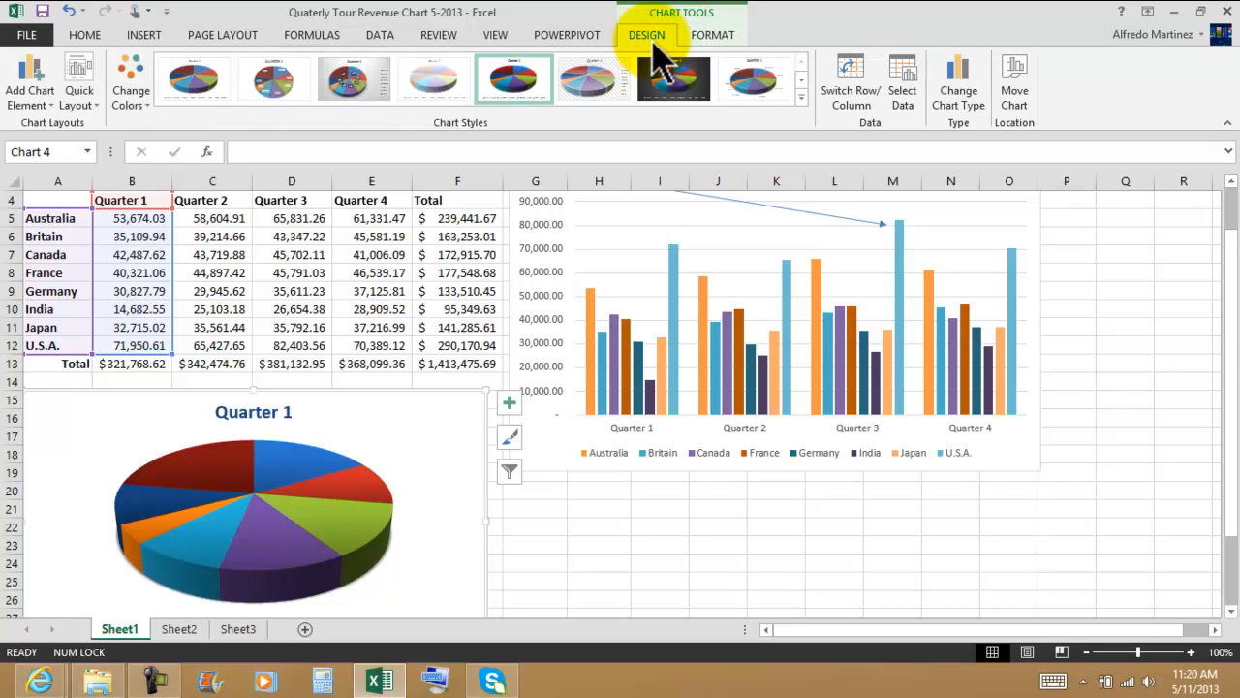
{"action": "left_click", "coordinate": [75, 100]}
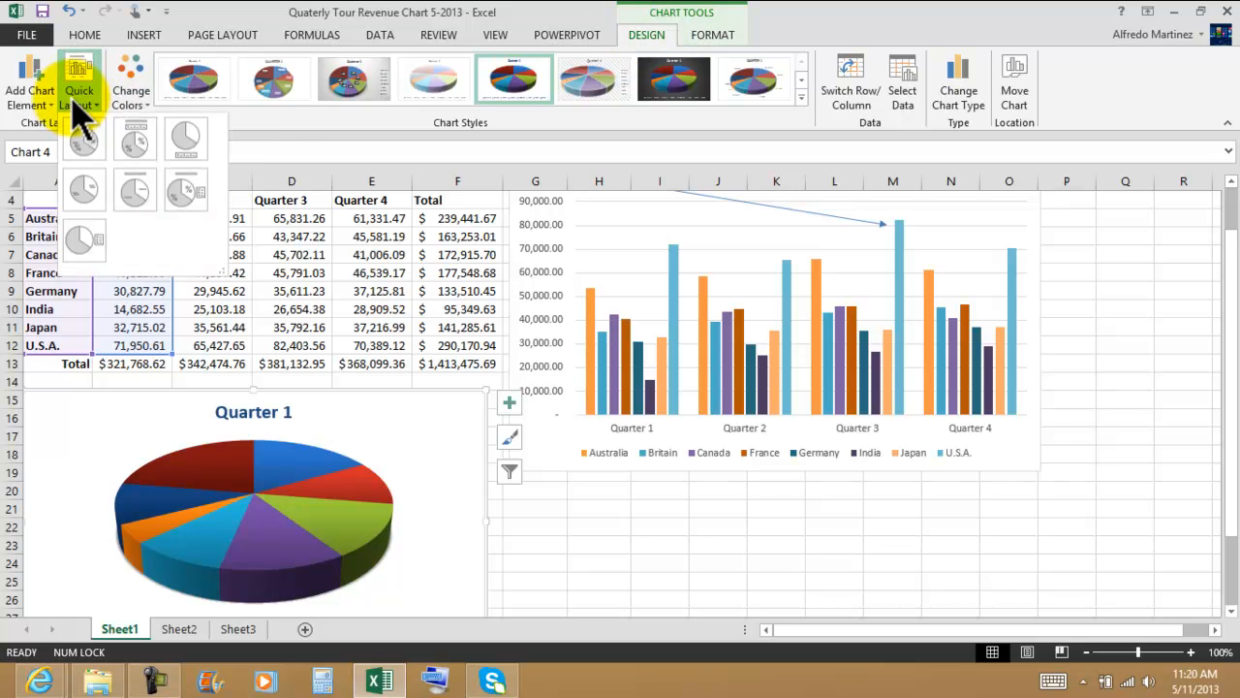
{"action": "left_click", "coordinate": [74, 102]}
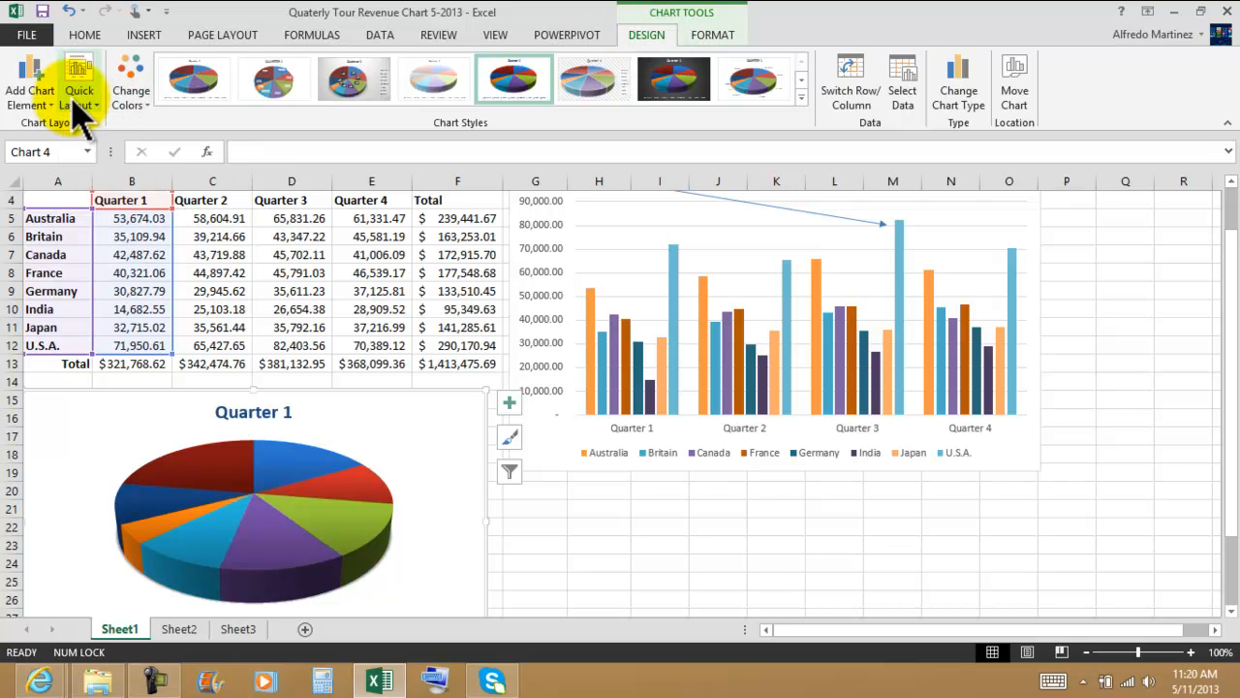
Step: Add data labels to the Quarter 1 pie chart at the Outside End position, and deselect the chart
{"action": "left_click", "coordinate": [36, 103]}
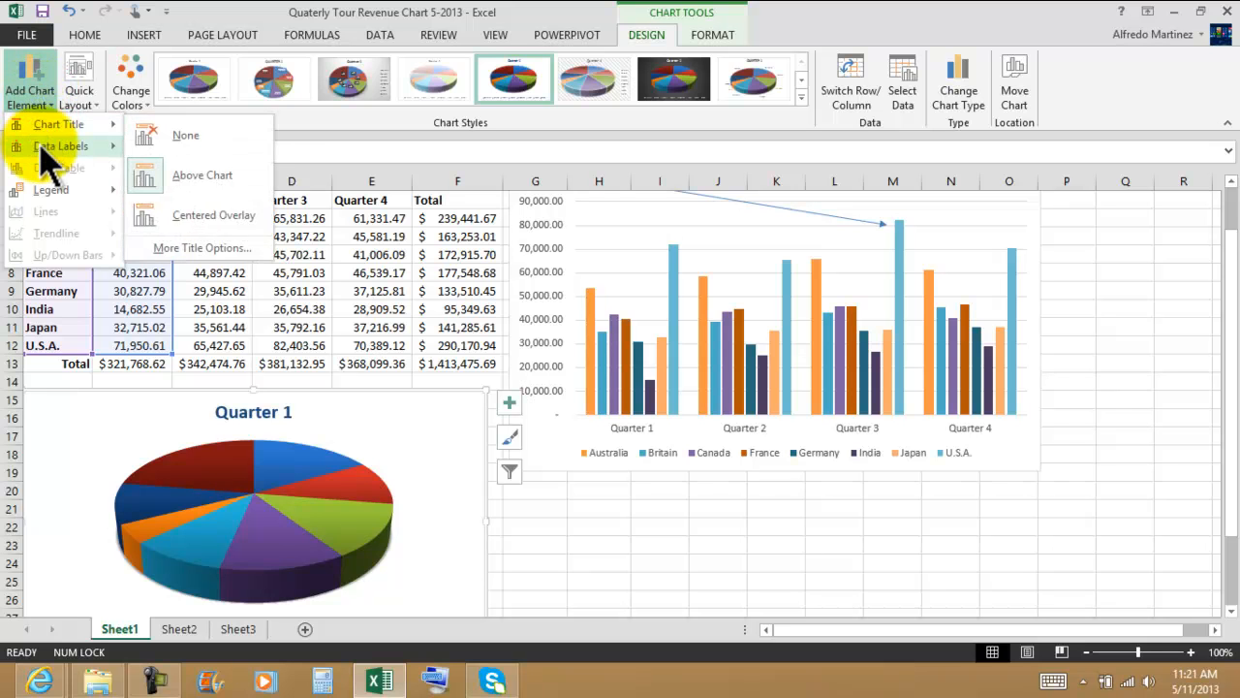
{"action": "mouse_move", "coordinate": [43, 147]}
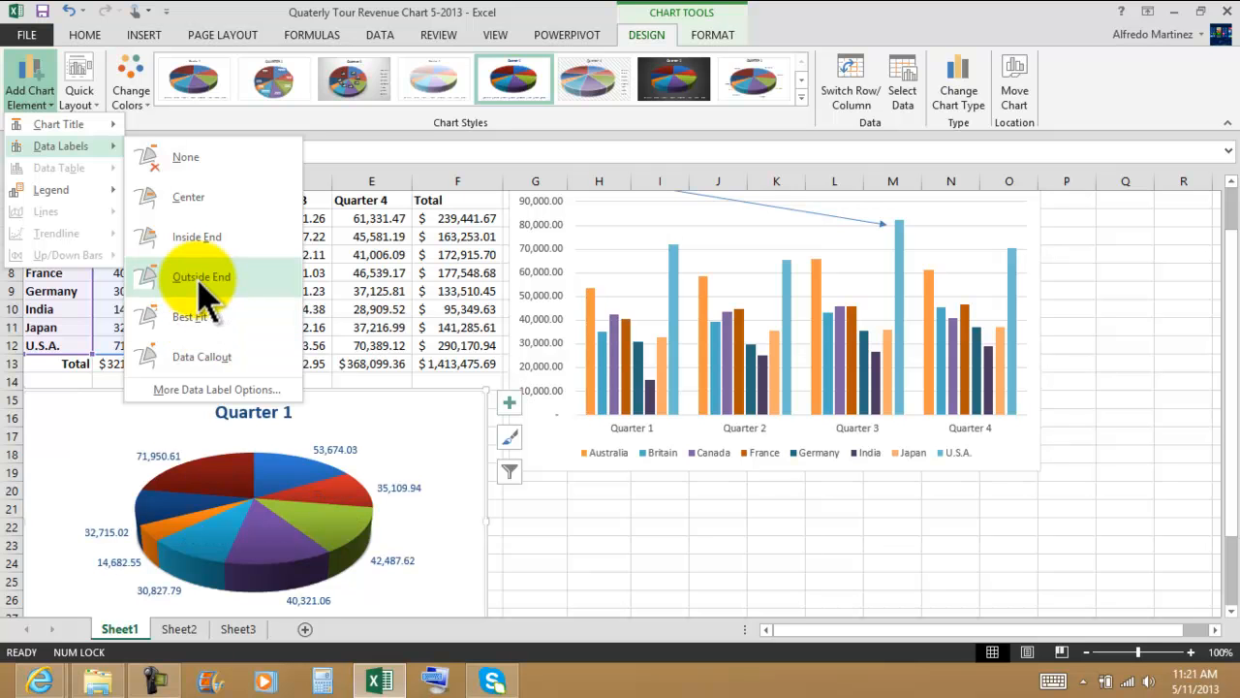
{"action": "left_click", "coordinate": [201, 281]}
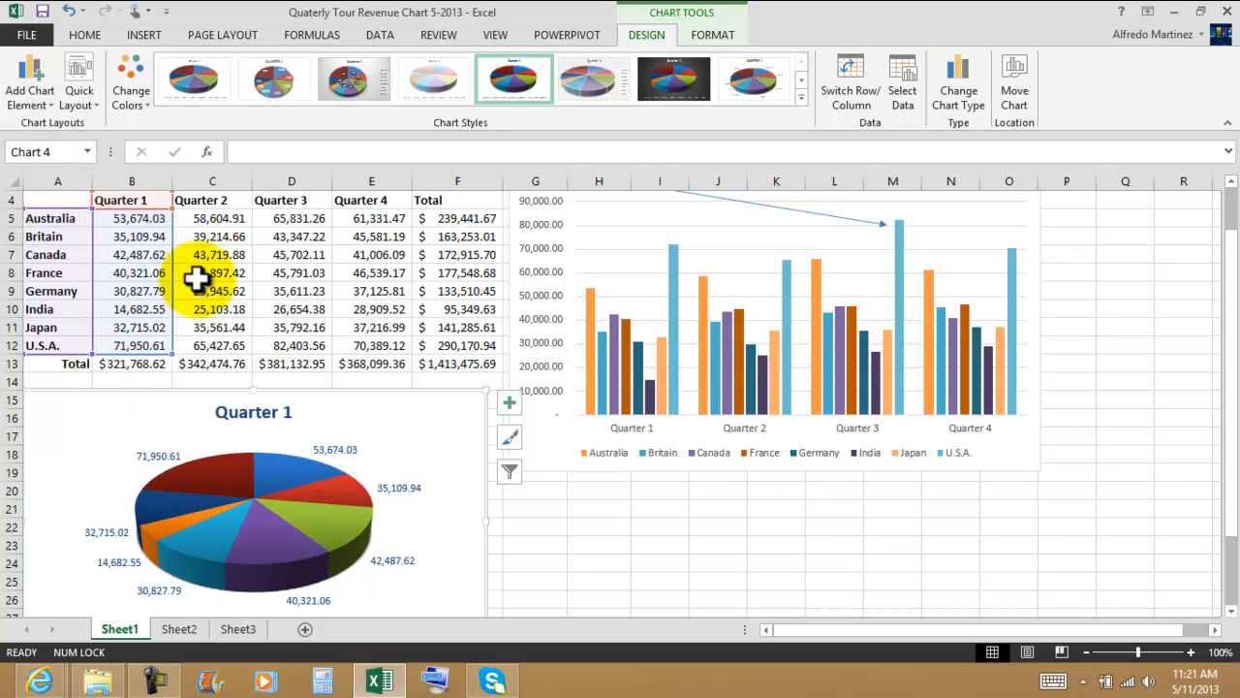
{"action": "scroll", "coordinate": [455, 285], "scroll_direction": "down", "scroll_amount": 2}
{"action": "scroll", "coordinate": [460, 284], "scroll_direction": "down", "scroll_amount": 1}
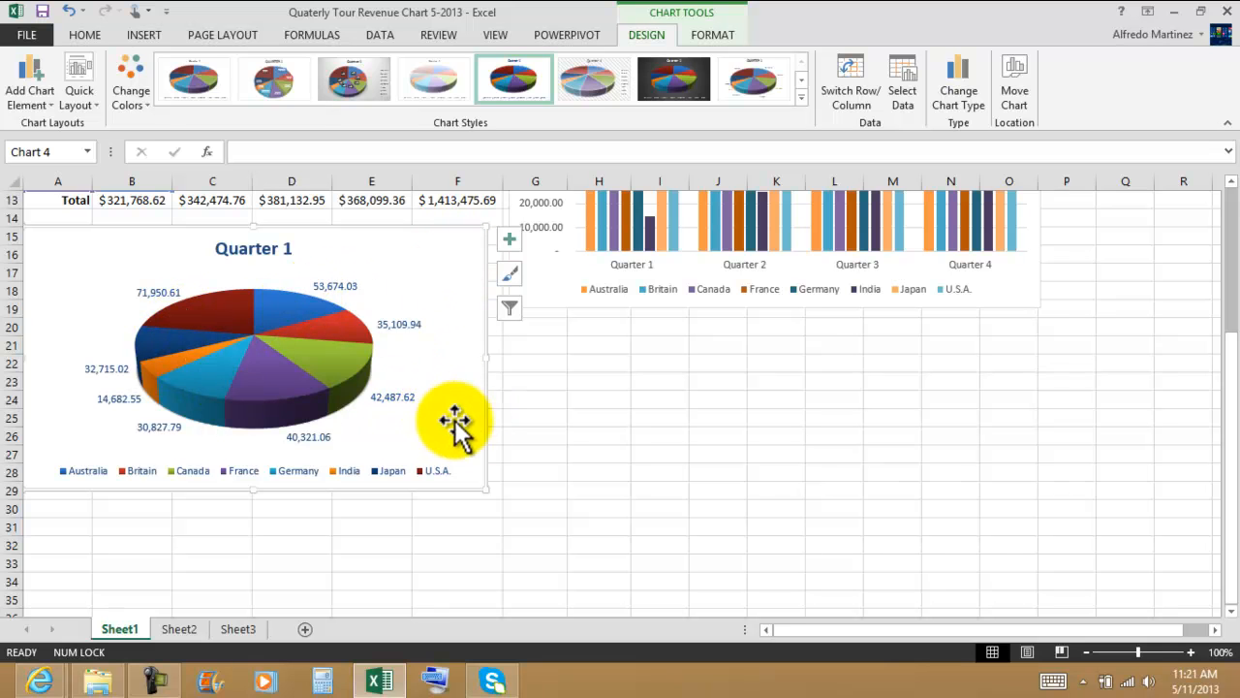
{"action": "left_click", "coordinate": [785, 443]}
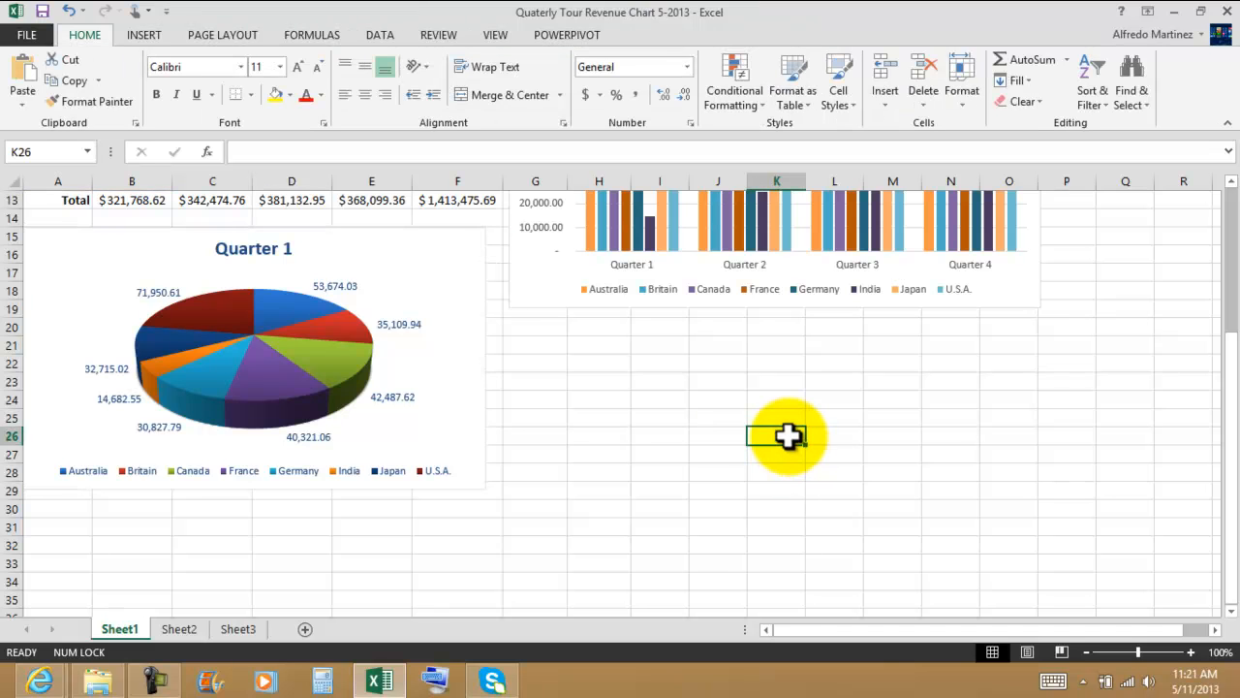
Step: Save the workbook with both the column chart and the pie chart in place
{"action": "scroll", "coordinate": [839, 415], "scroll_direction": "up", "scroll_amount": 4}
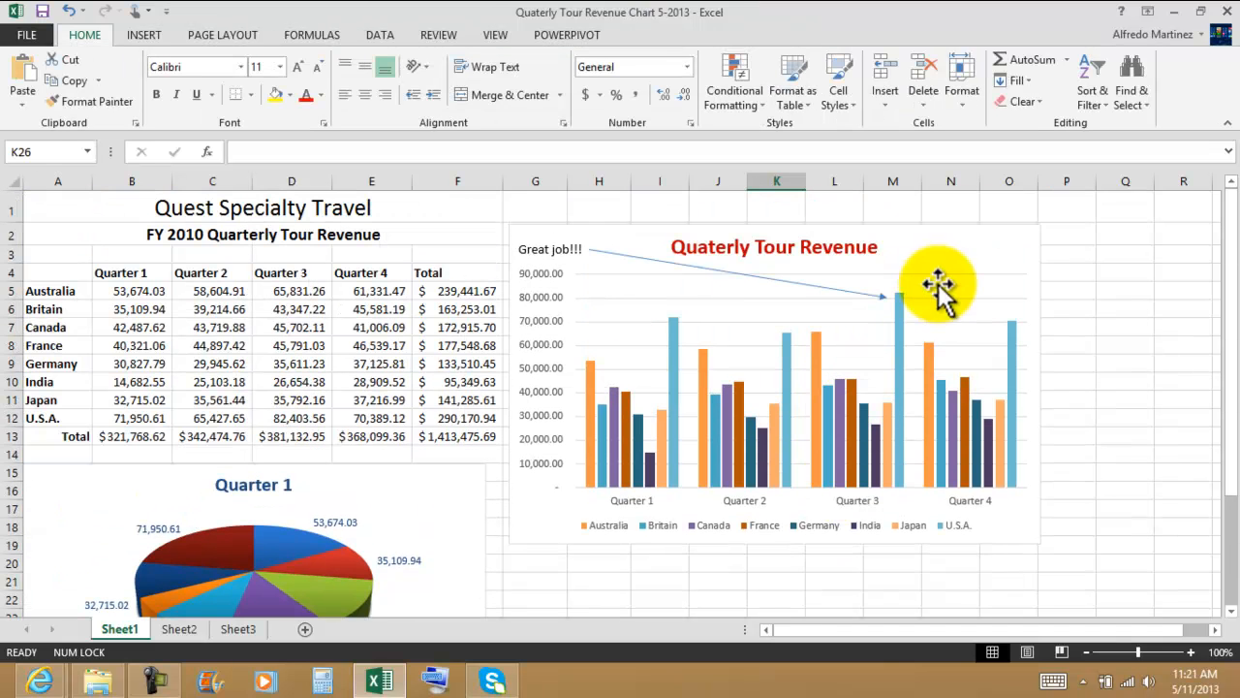
{"action": "left_click", "coordinate": [973, 256]}
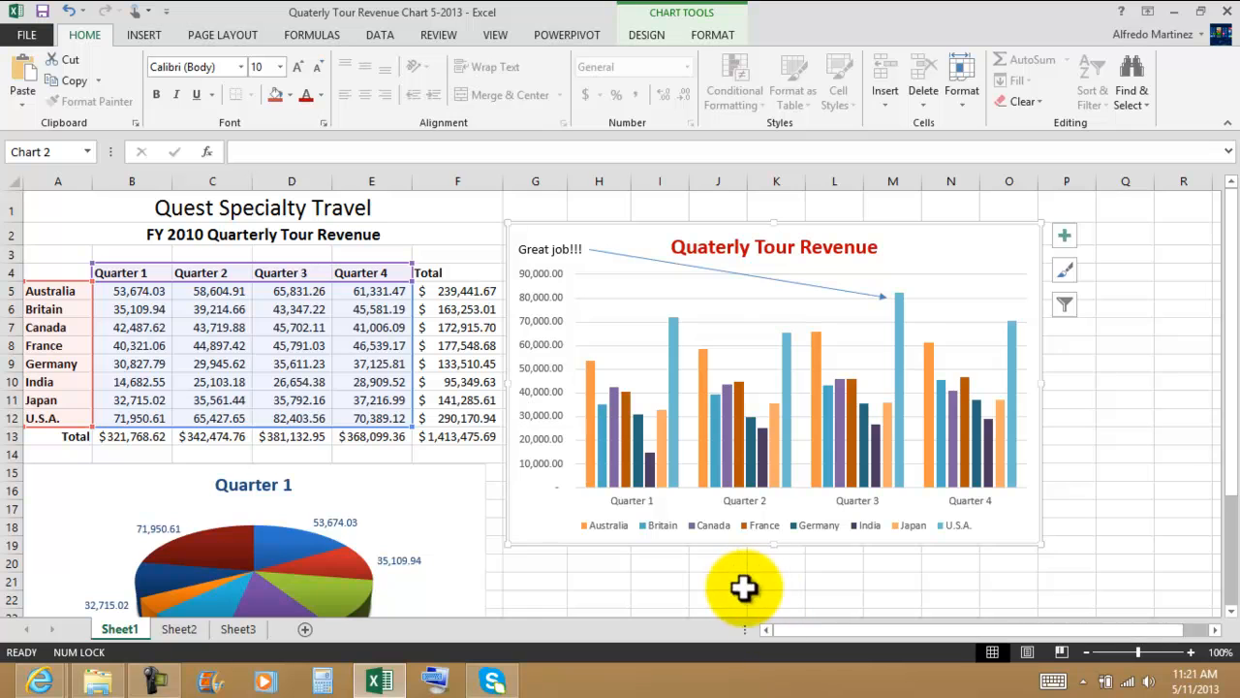
{"action": "left_click", "coordinate": [743, 586]}
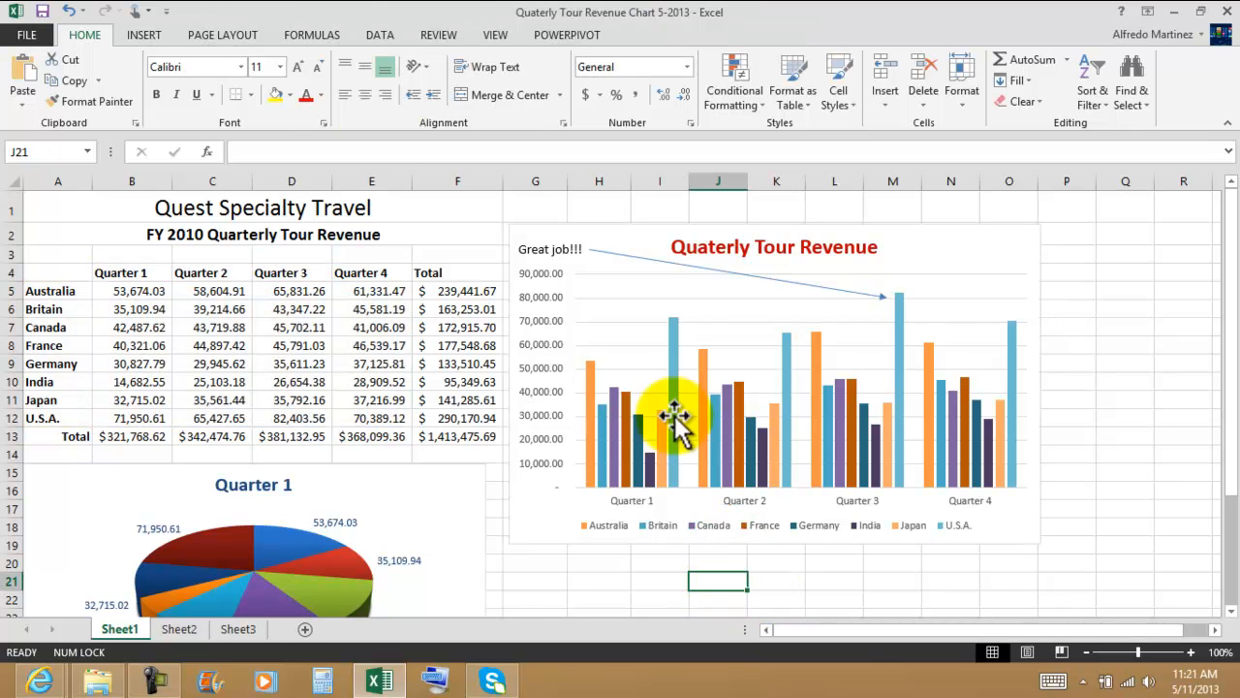
{"action": "left_click", "coordinate": [43, 11]}
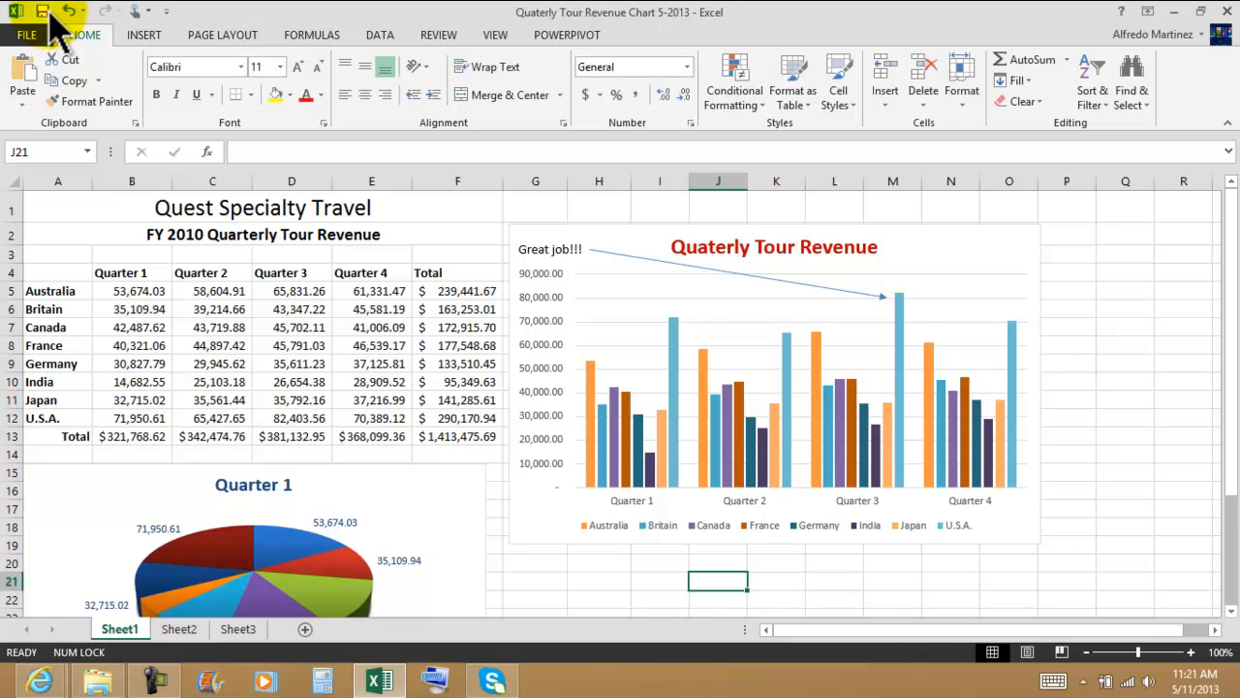
{"action": "left_click", "coordinate": [1078, 356]}
{"action": "scroll", "coordinate": [1113, 338], "scroll_direction": "down", "scroll_amount": 1}
{"action": "scroll", "coordinate": [1115, 337], "scroll_direction": "up", "scroll_amount": 1}
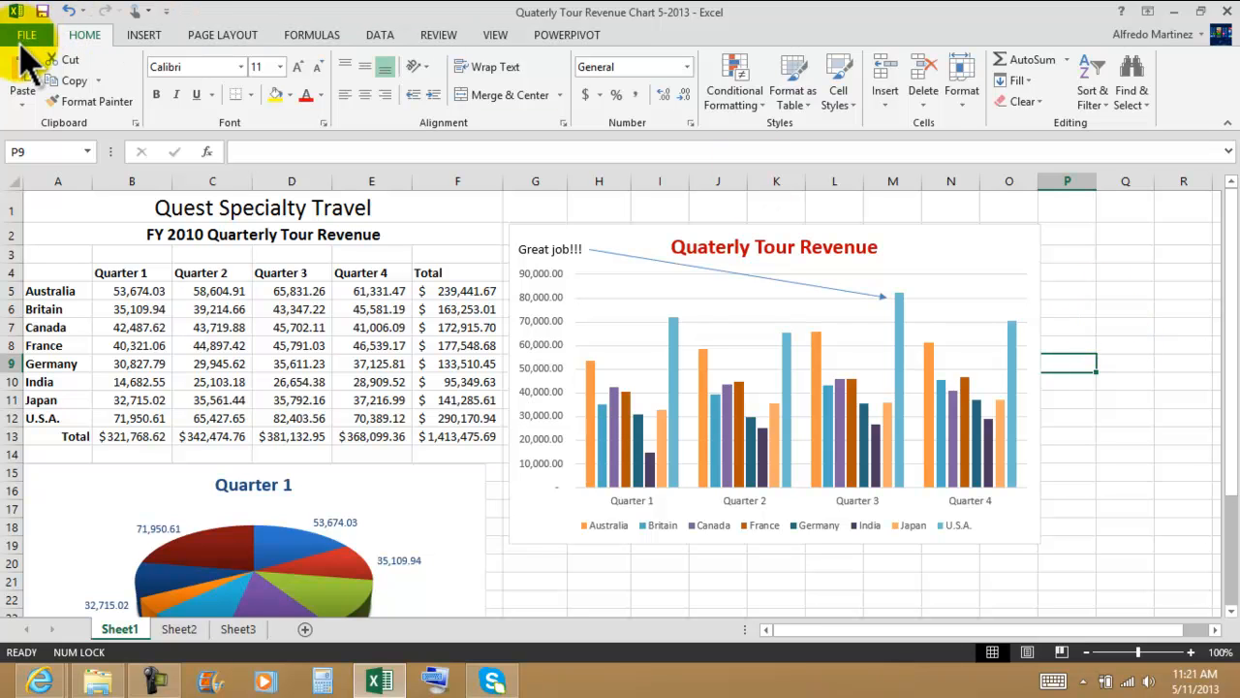
Step: Close the workbook and the Unit D folder window
{"action": "left_click", "coordinate": [29, 35]}
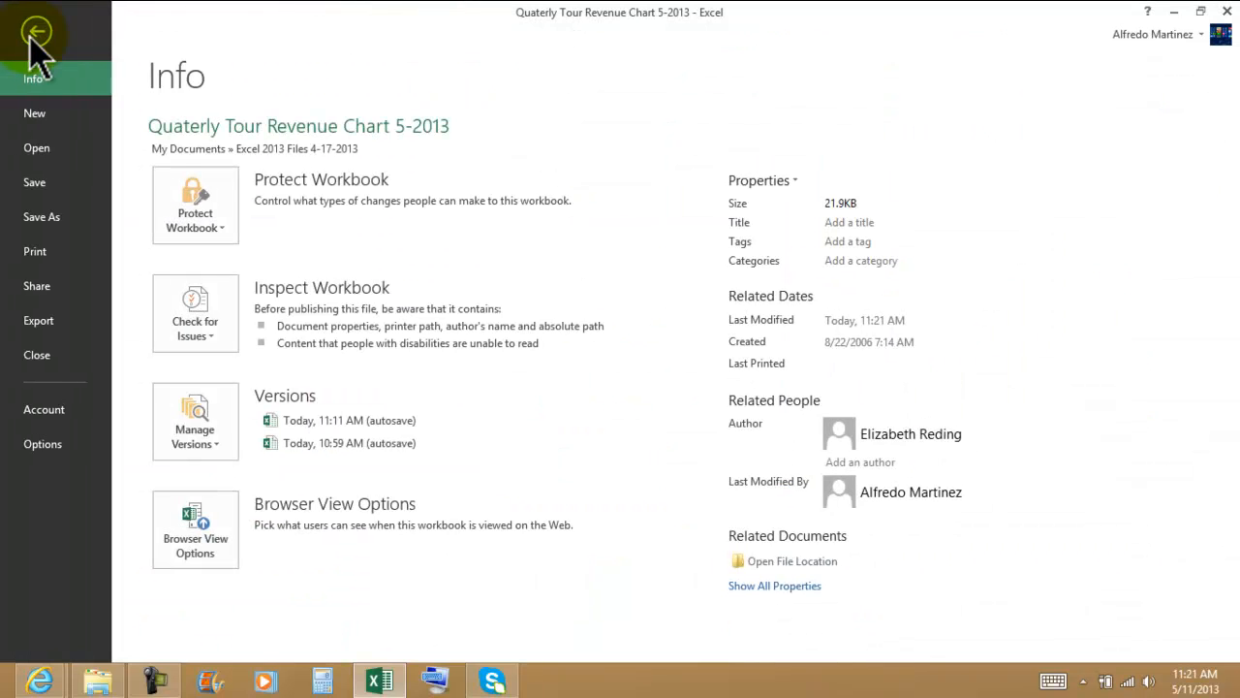
{"action": "left_click", "coordinate": [33, 33]}
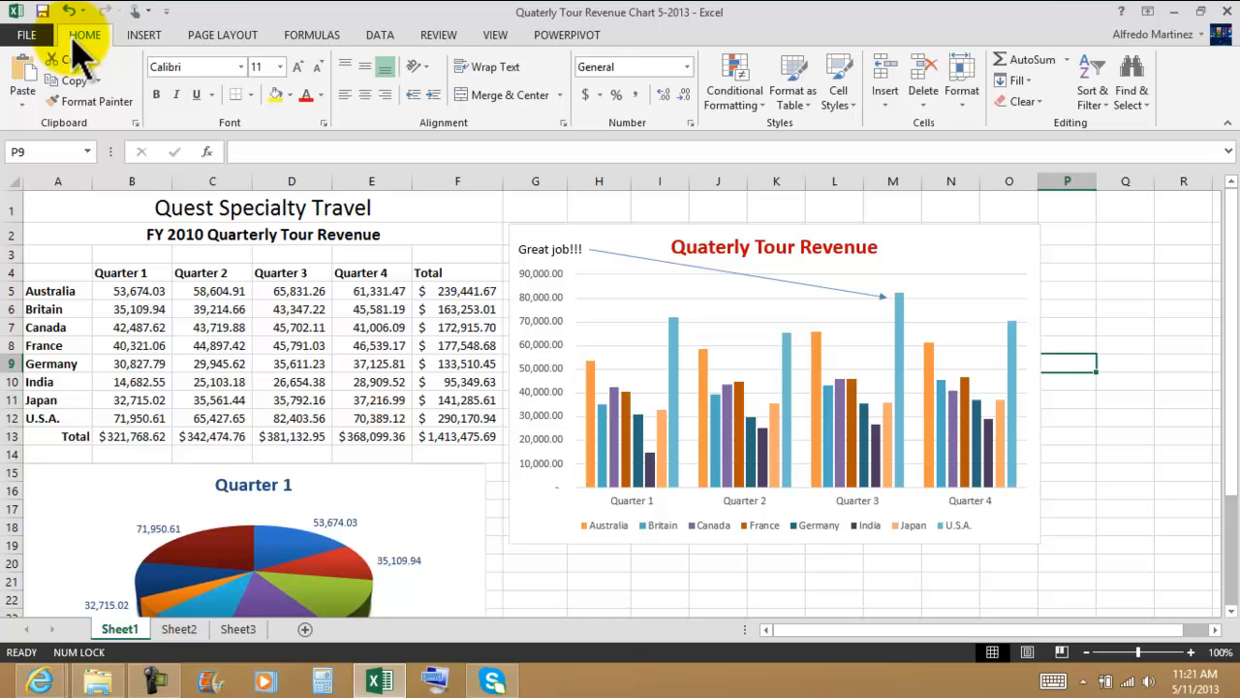
{"action": "left_click", "coordinate": [1225, 14]}
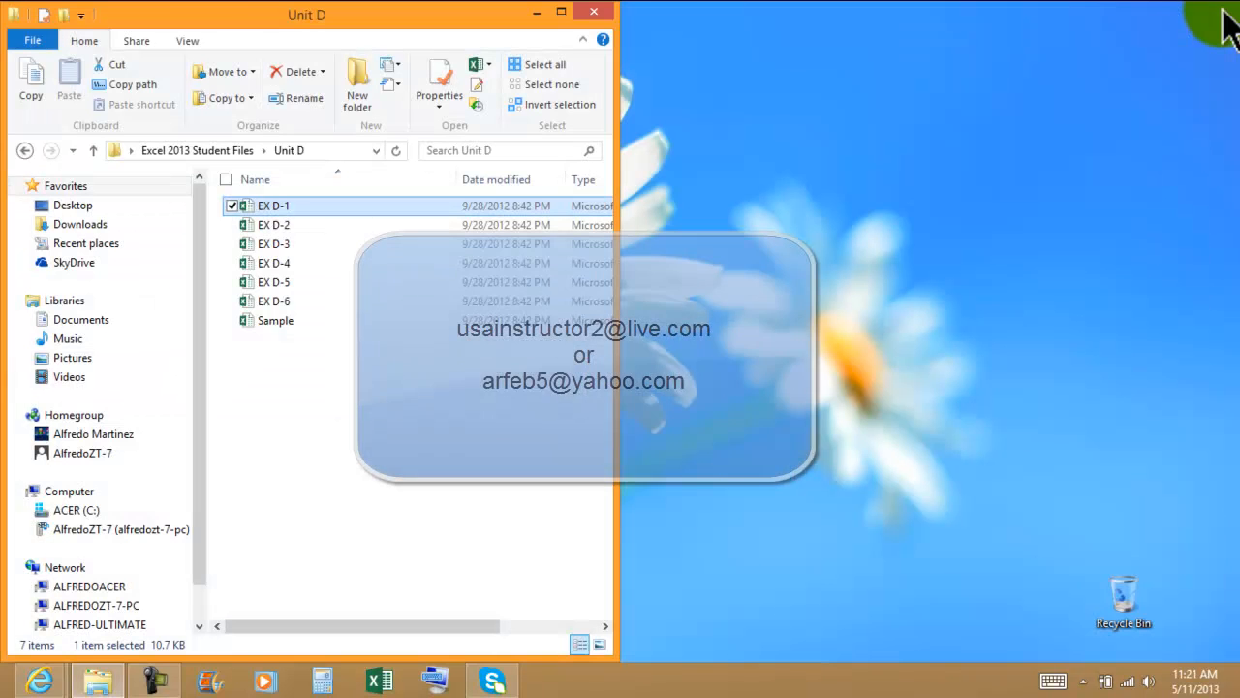
{"action": "left_click", "coordinate": [594, 12]}
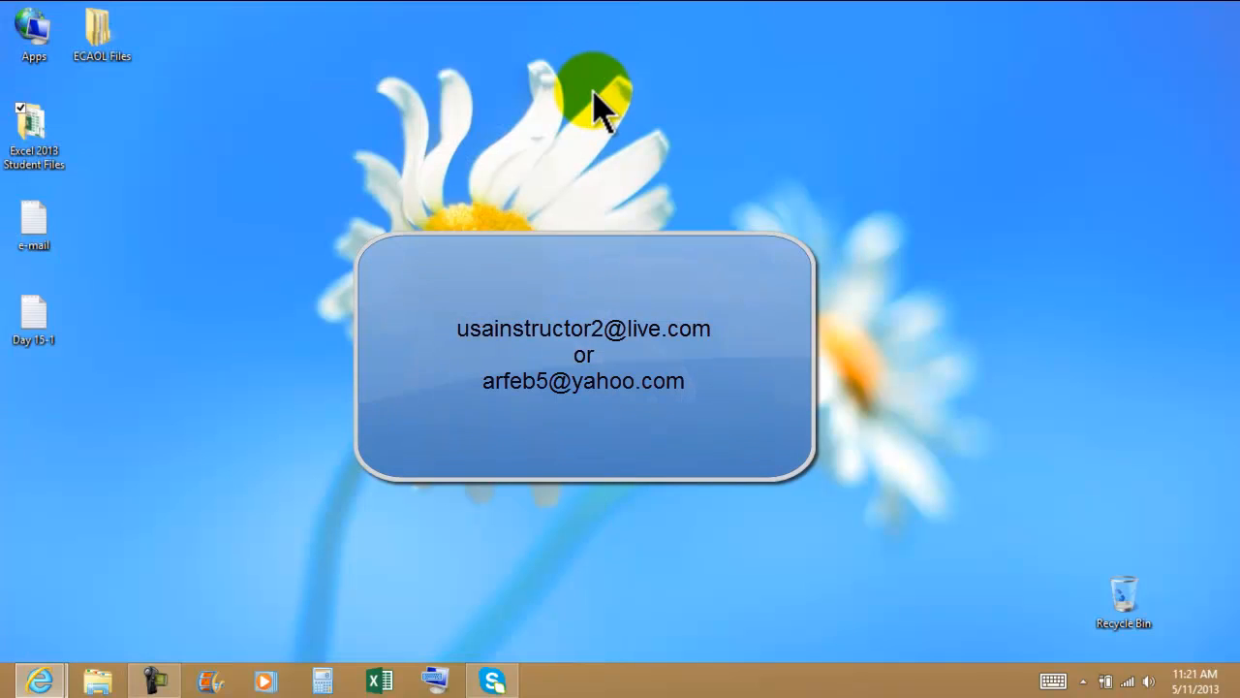